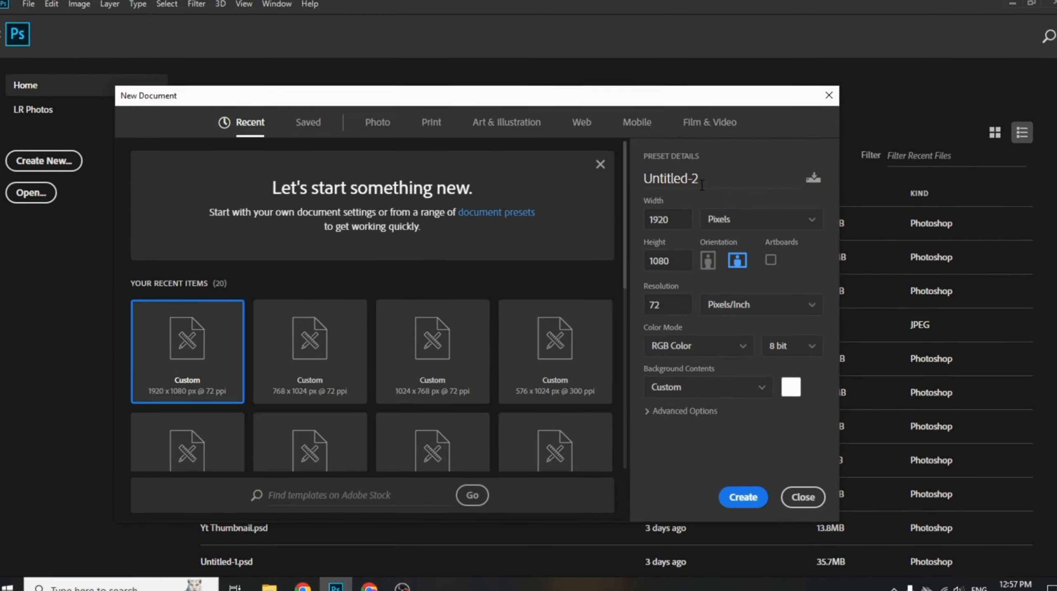
Create a new document named YT Thumbnail at 1920 x 1080 pixels and 72 pixels/inch.
{"action": "double_click", "coordinate": [696, 181]}
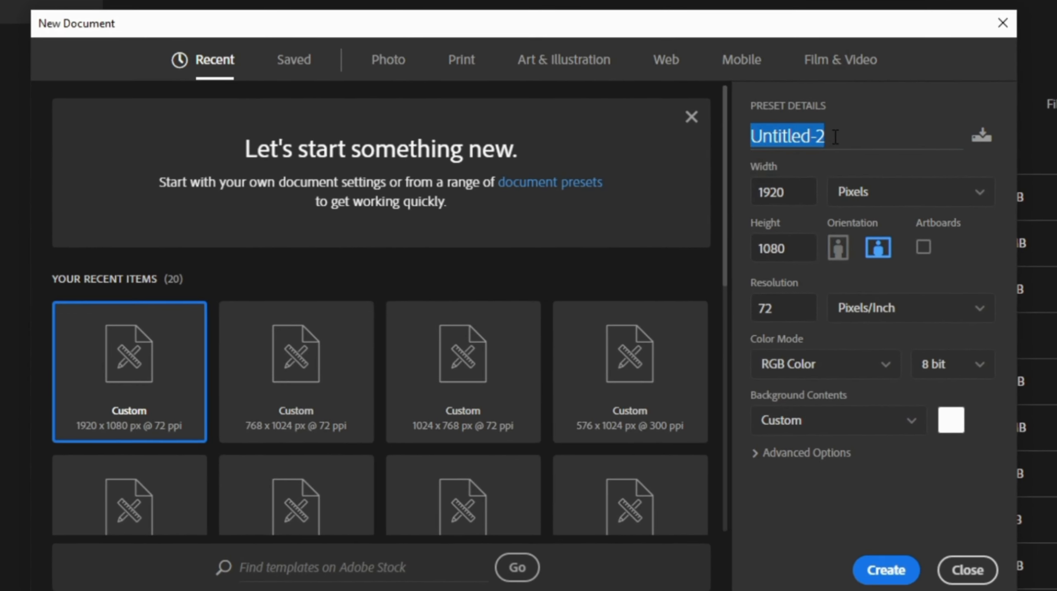
{"action": "type", "text": "YT Thumbnail"}
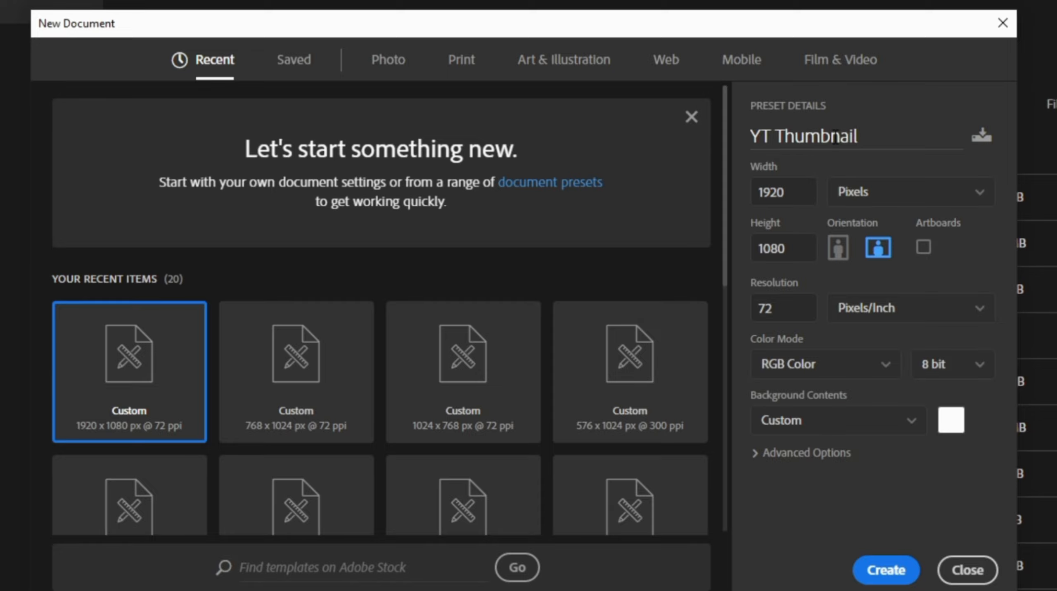
{"action": "double_click", "coordinate": [800, 192]}
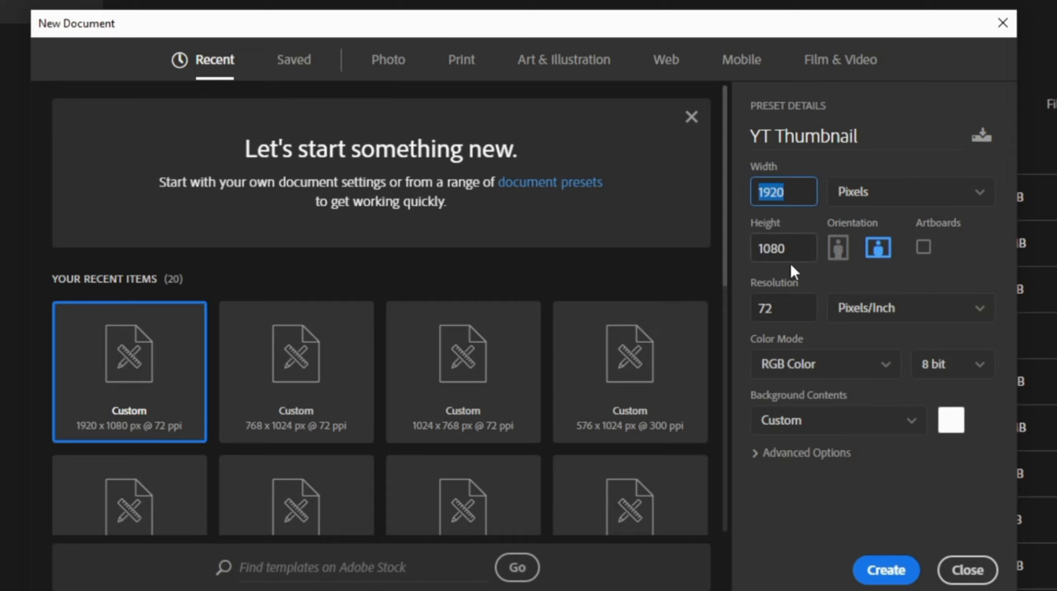
{"action": "double_click", "coordinate": [798, 248]}
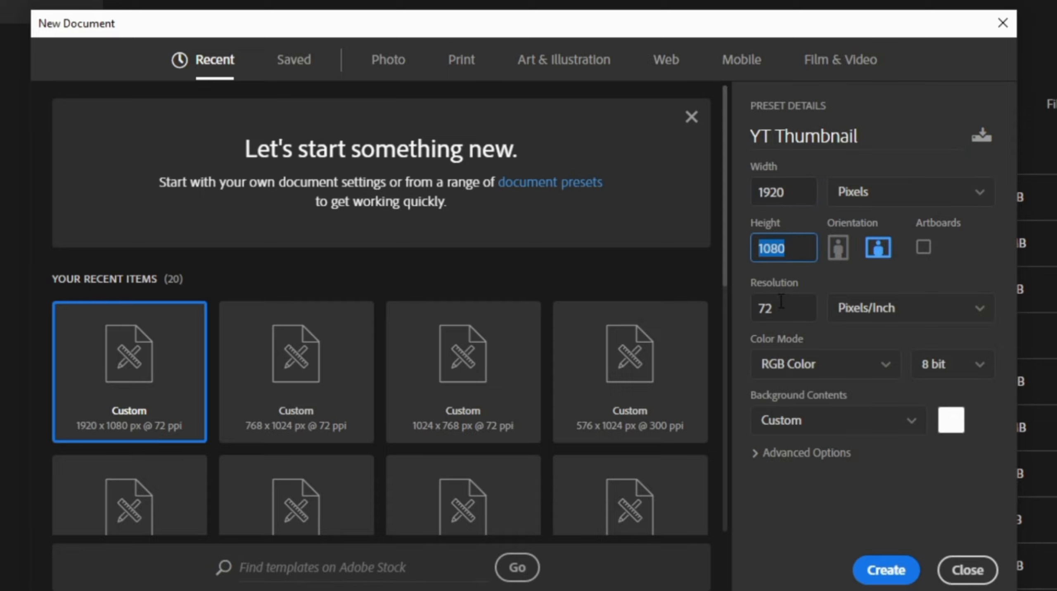
{"action": "double_click", "coordinate": [760, 318]}
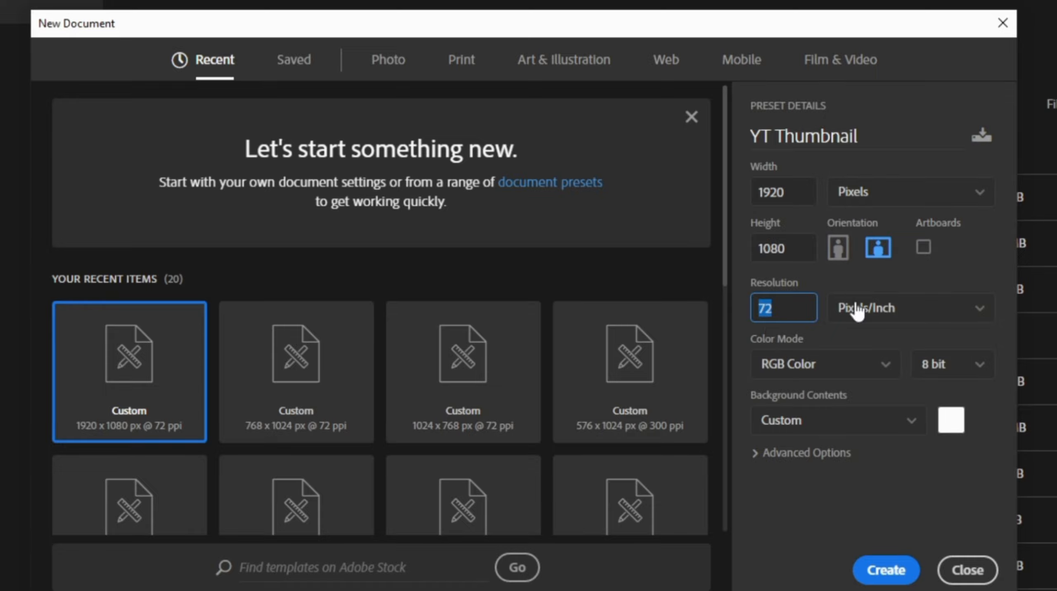
{"action": "left_click", "coordinate": [886, 578]}
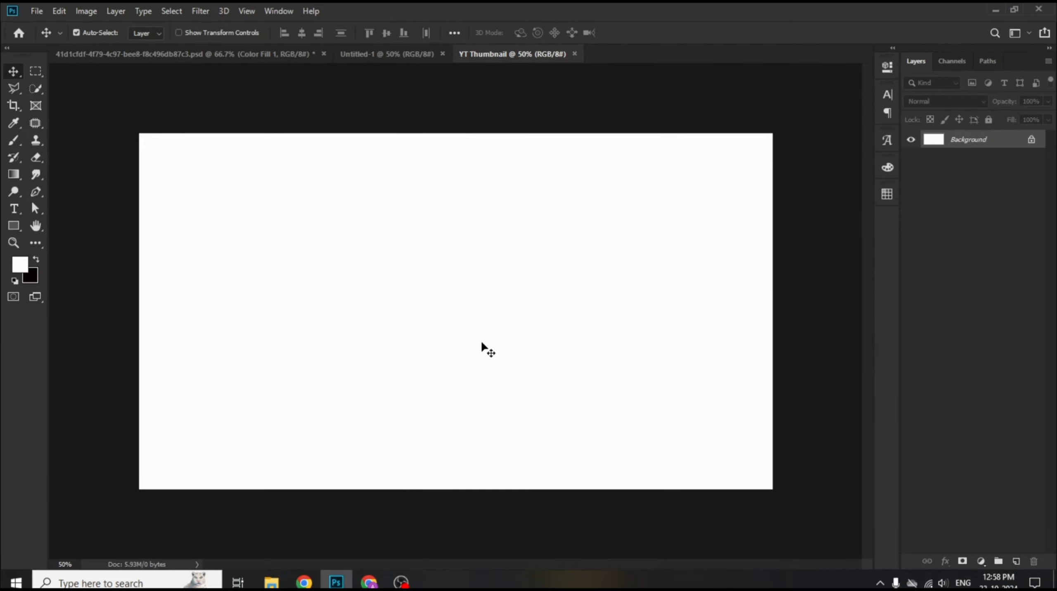
Add a solid color fill layer in 041400, and unlock and delete the white background layer.
{"action": "left_click", "coordinate": [981, 562]}
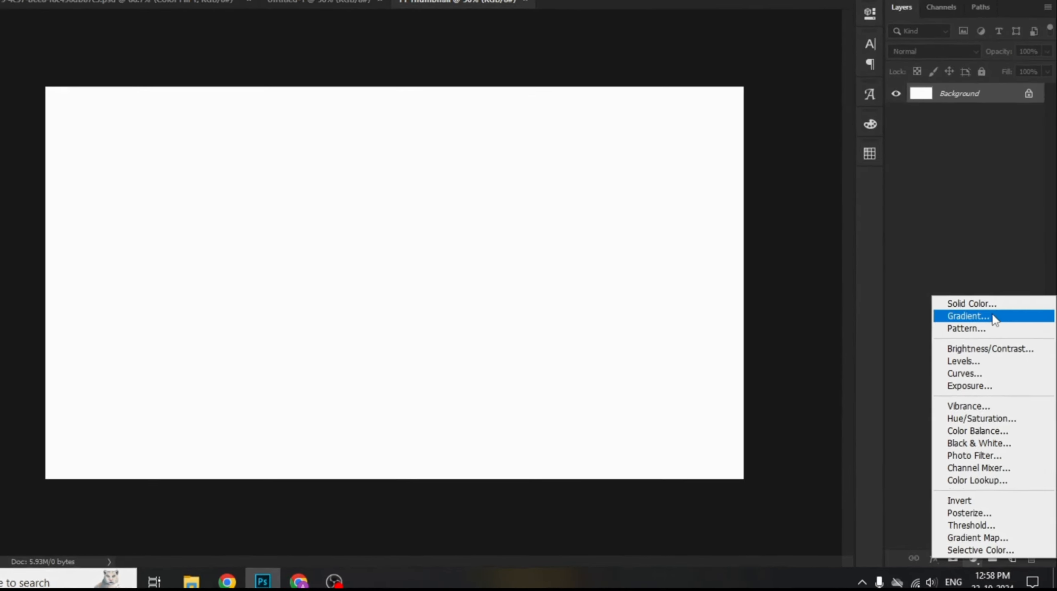
{"action": "left_click", "coordinate": [946, 188]}
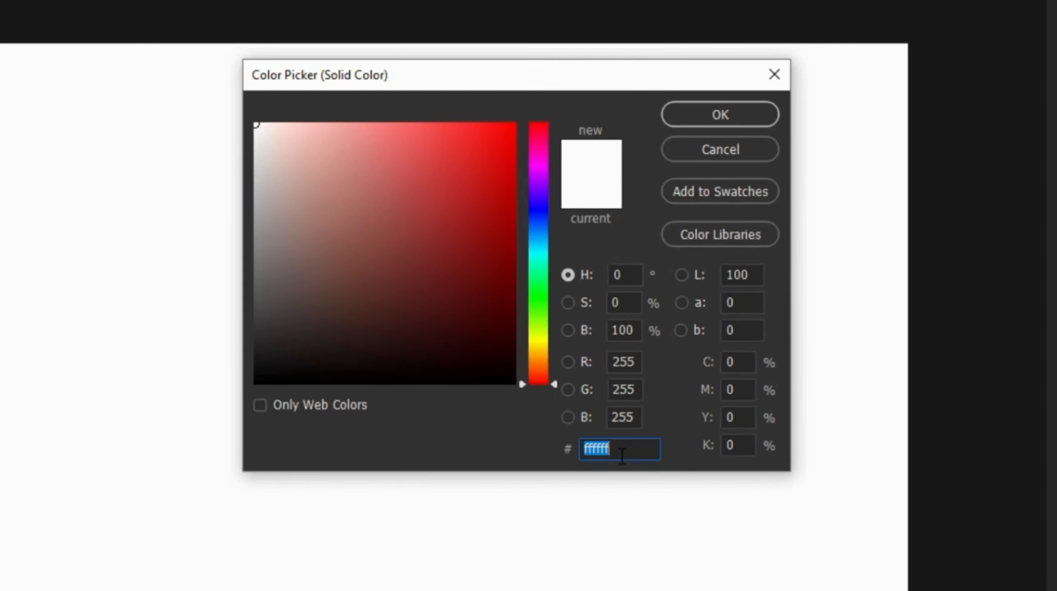
{"action": "type", "text": "041400"}
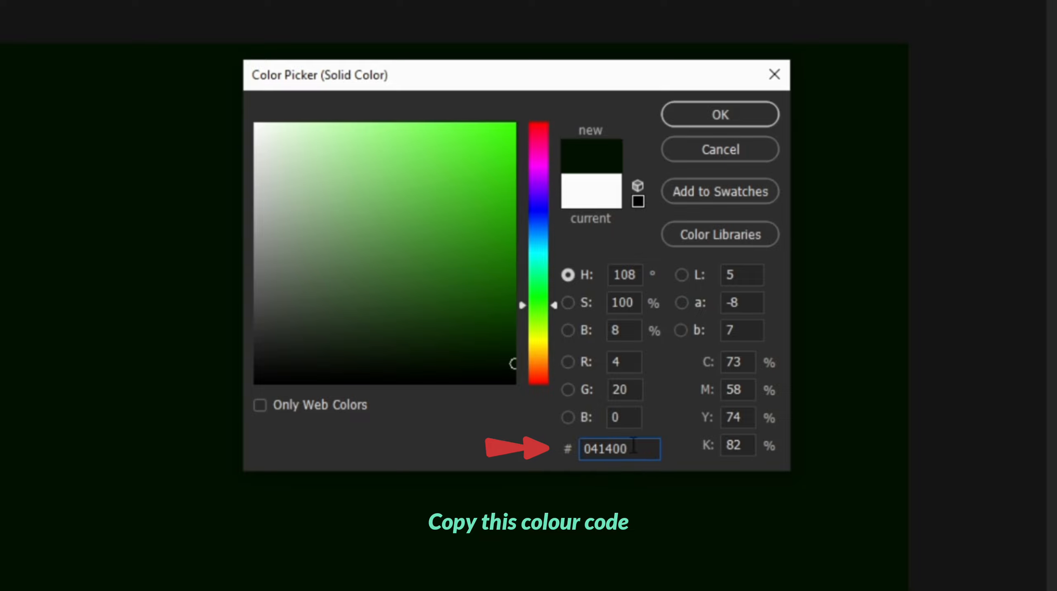
{"action": "left_click", "coordinate": [677, 123]}
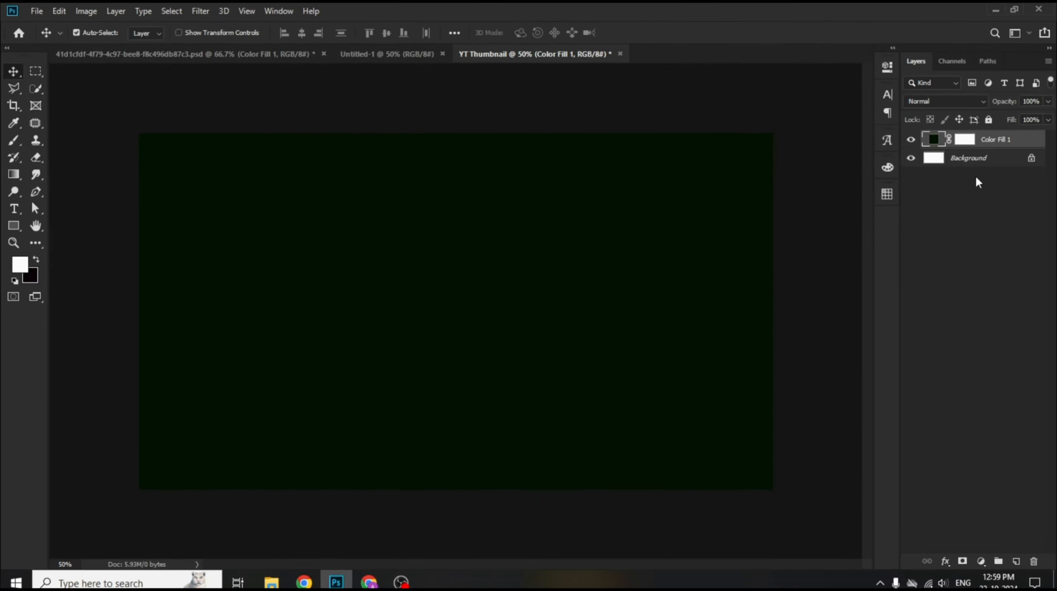
{"action": "left_click", "coordinate": [1031, 158]}
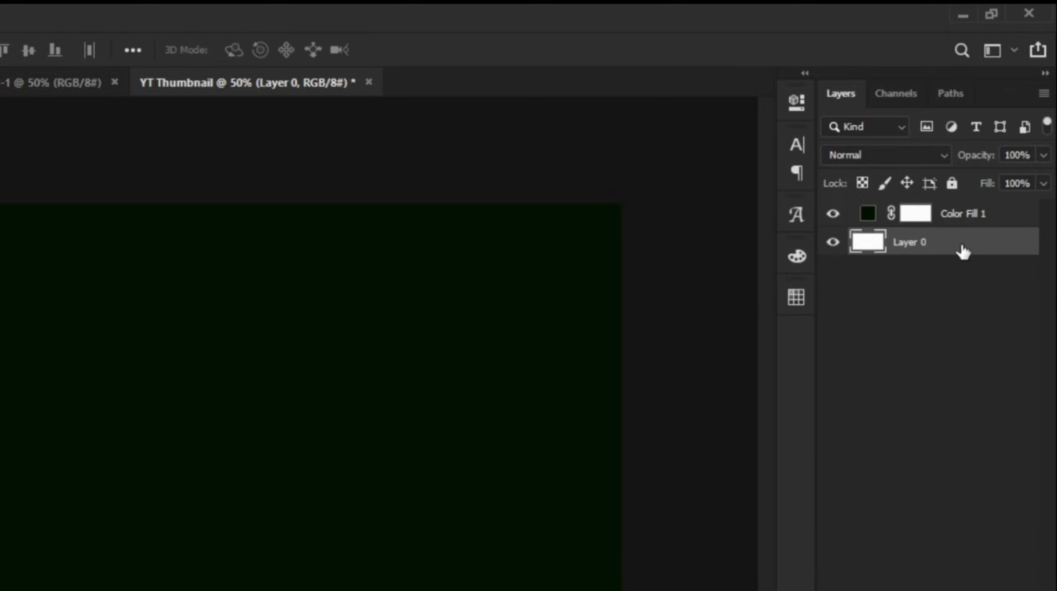
{"action": "key", "text": "Delete"}
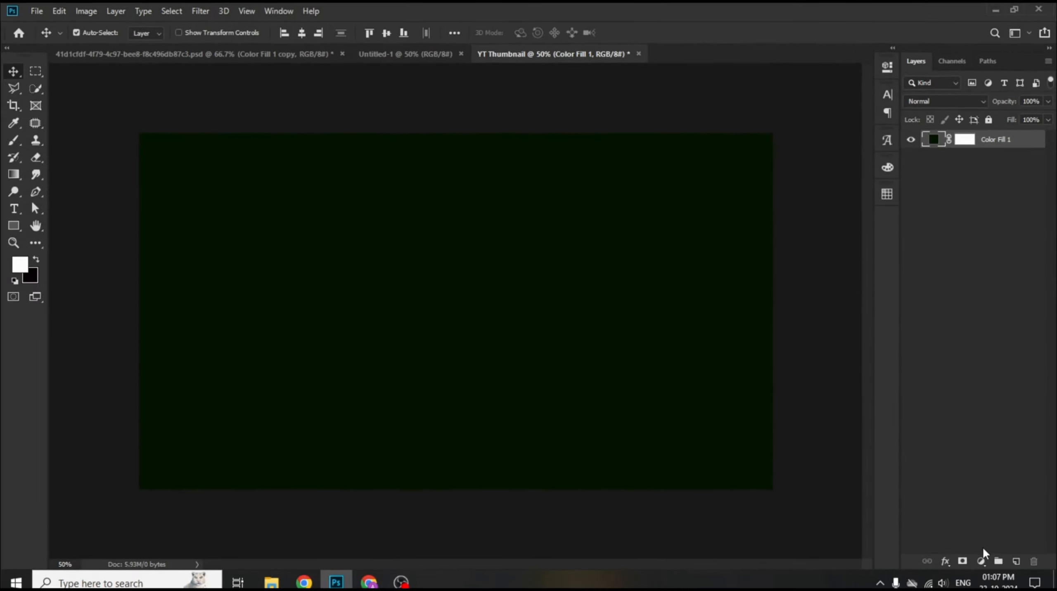
Add a second solid color fill layer in 124b01 and invert its layer mask.
{"action": "left_click", "coordinate": [981, 559]}
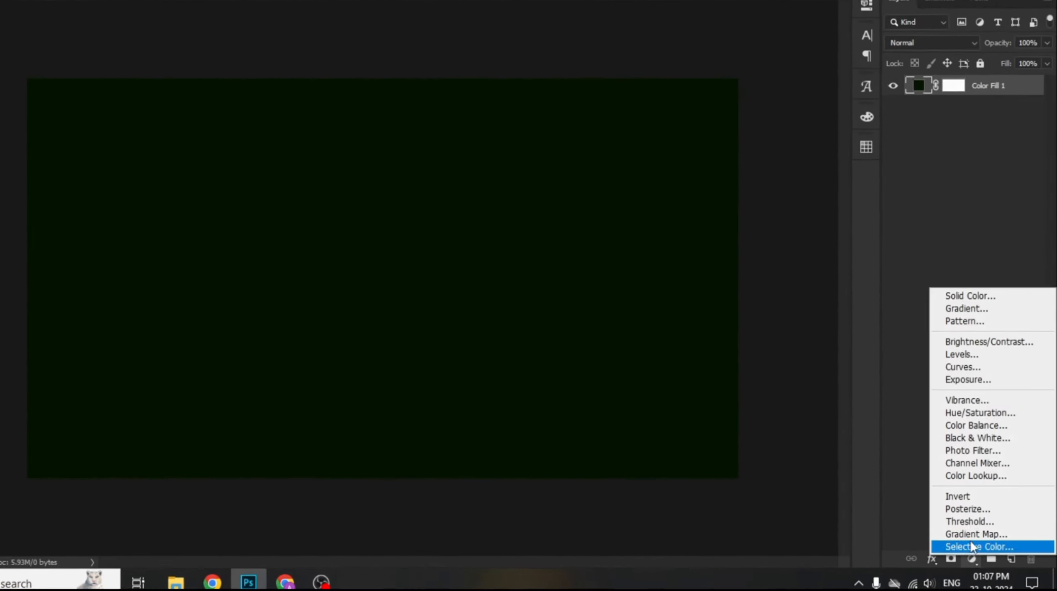
{"action": "left_click", "coordinate": [979, 327]}
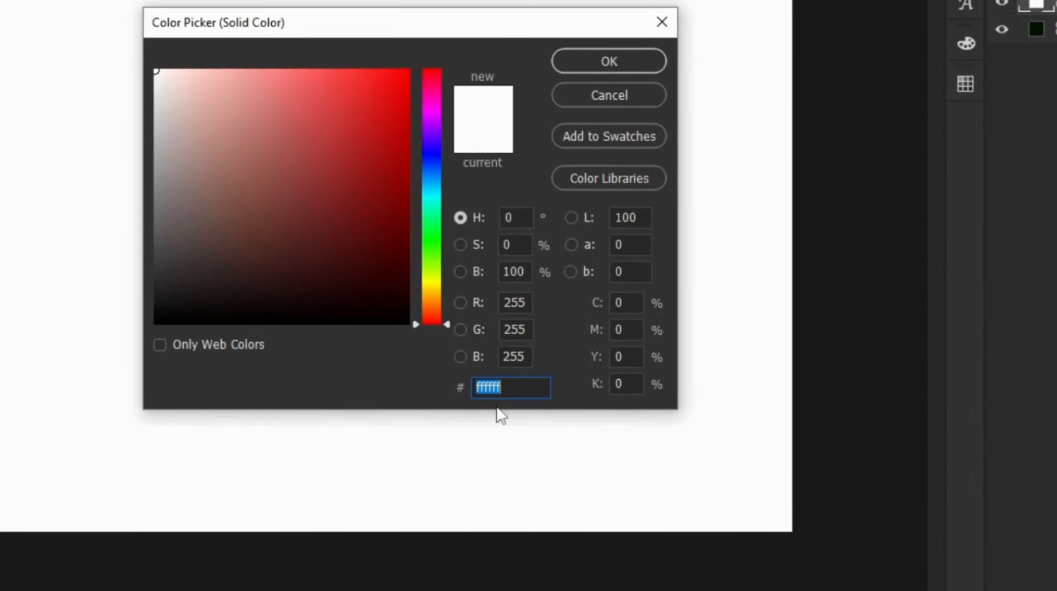
{"action": "type", "text": "124b01"}
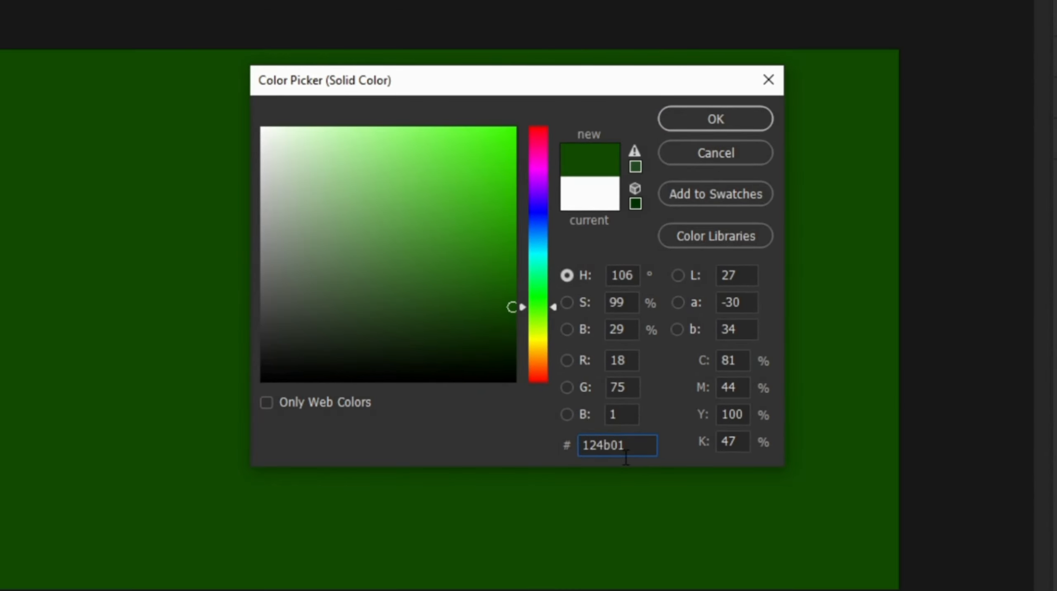
{"action": "left_click", "coordinate": [715, 124]}
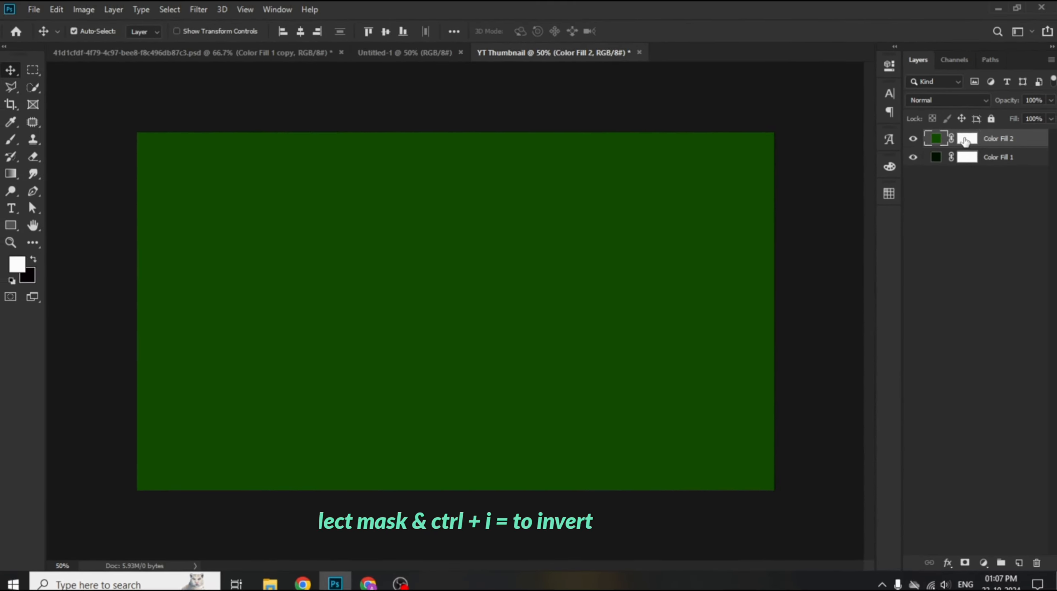
{"action": "left_click", "coordinate": [966, 140]}
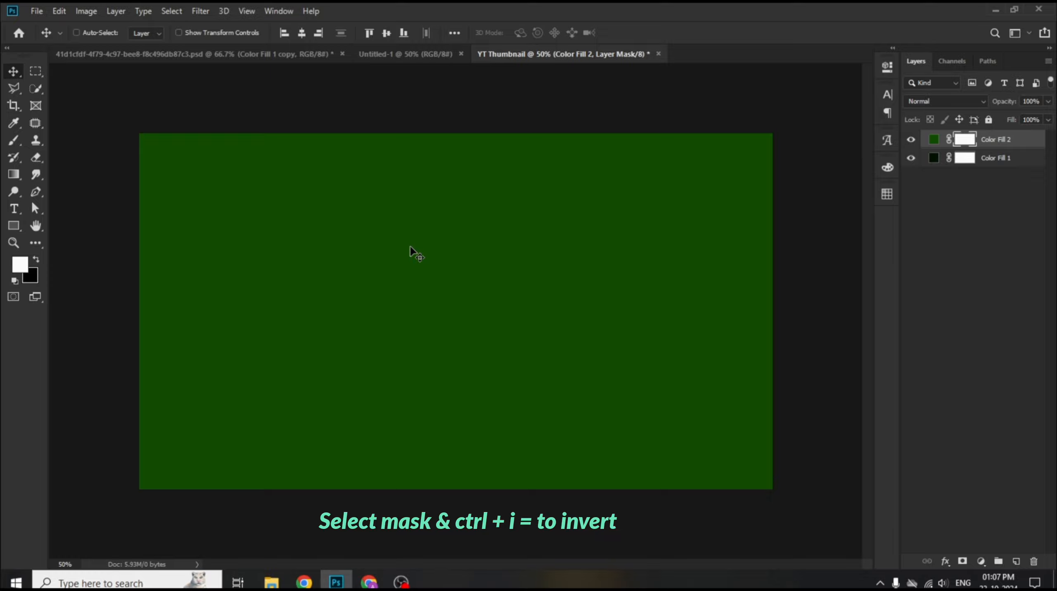
{"action": "key", "text": "ctrl+i"}
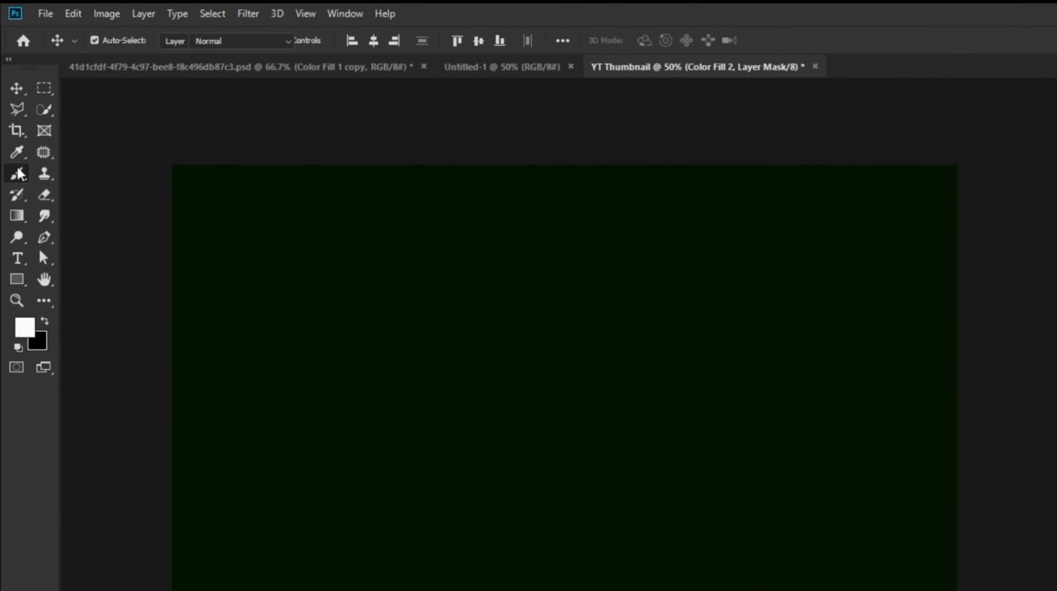
Paint a soft glow around the canvas centre on the upper fill's mask with a white 544 px brush and shift it slightly right.
{"action": "left_click", "coordinate": [14, 140]}
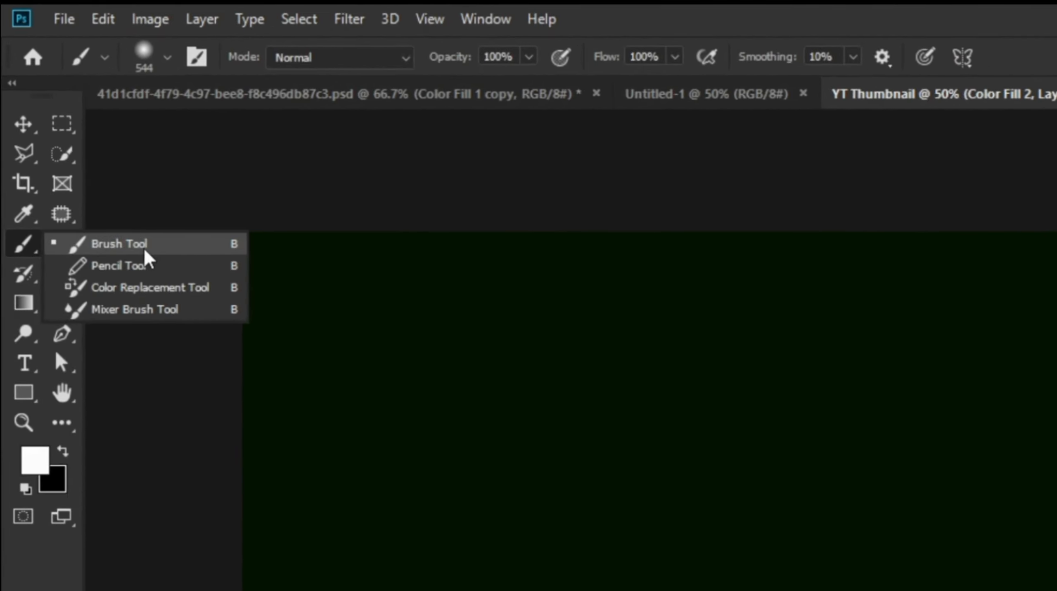
{"action": "left_click", "coordinate": [60, 139]}
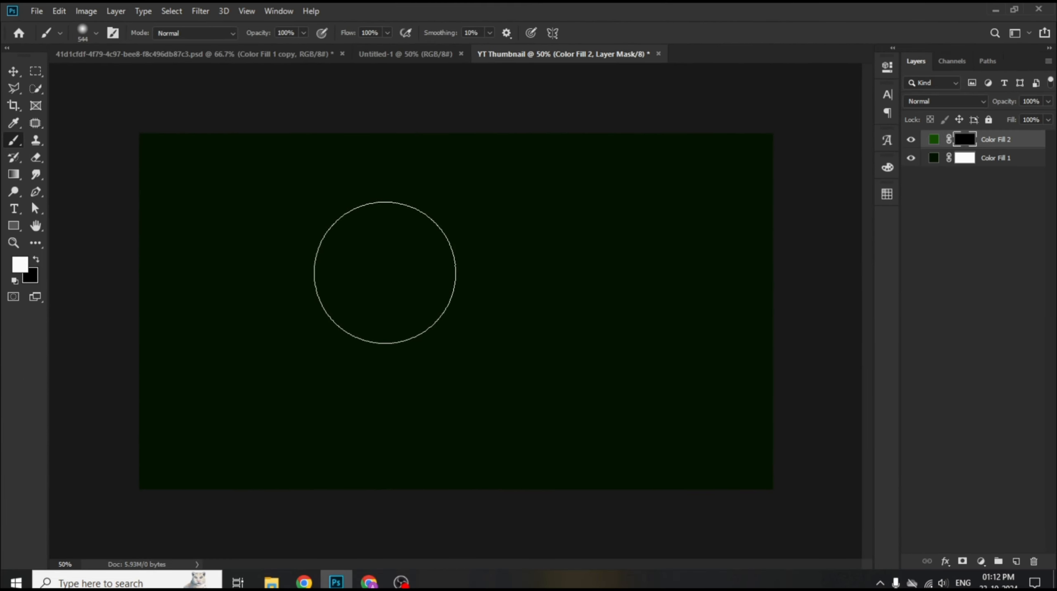
{"action": "left_click", "coordinate": [388, 266]}
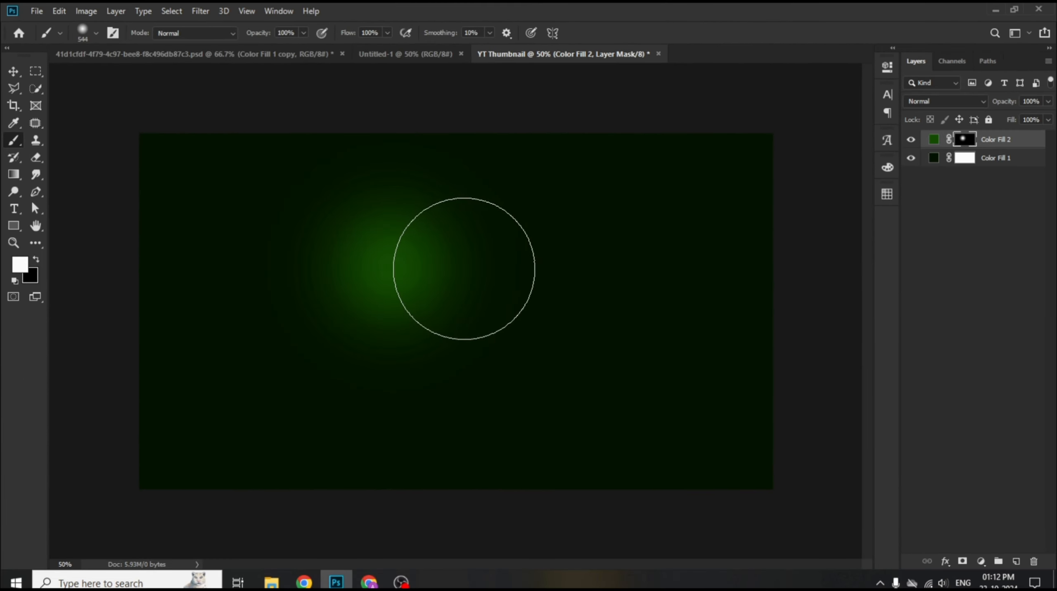
{"action": "left_click", "coordinate": [487, 274]}
{"action": "left_click", "coordinate": [392, 355]}
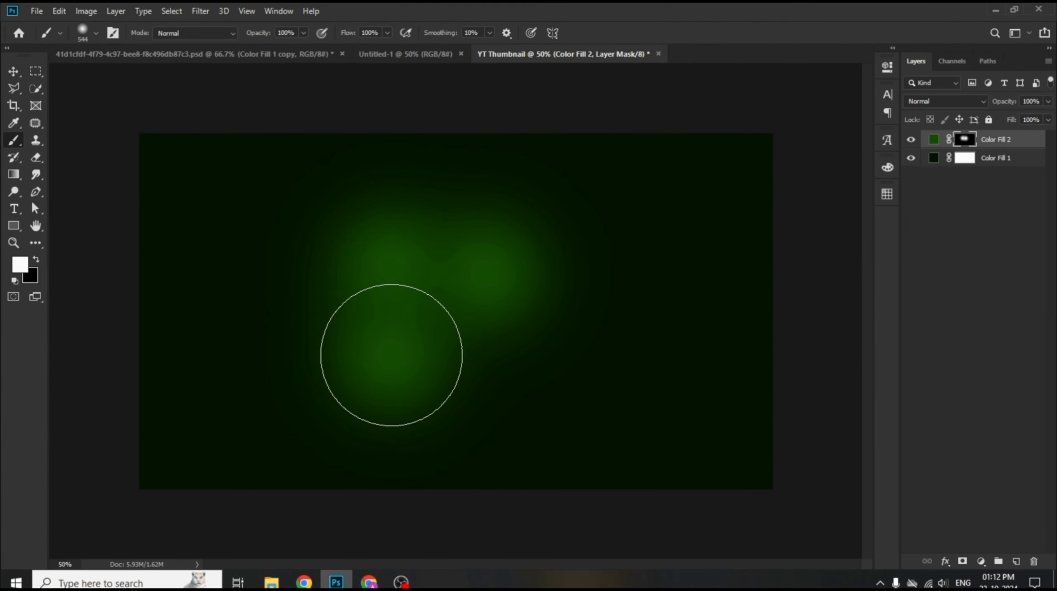
{"action": "left_click", "coordinate": [475, 365]}
{"action": "left_click", "coordinate": [426, 439]}
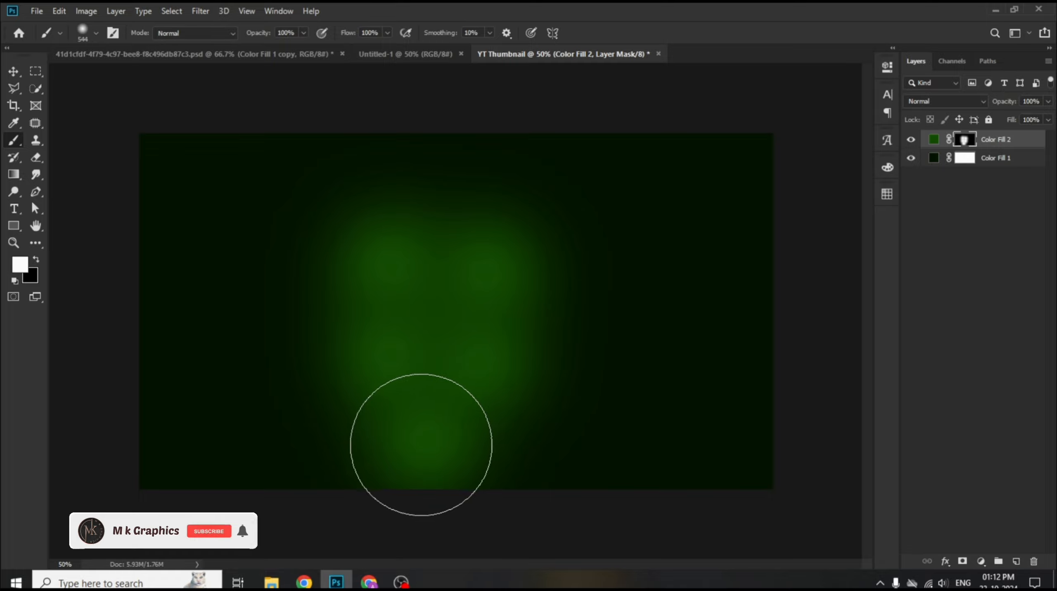
{"action": "left_click", "coordinate": [23, 78]}
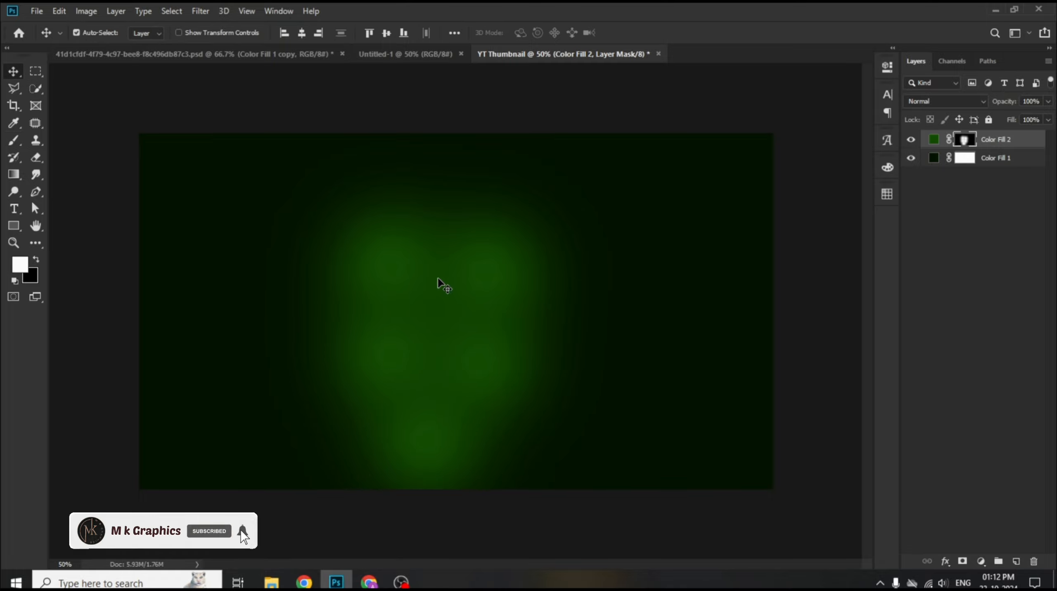
{"action": "mouse_move", "coordinate": [437, 284]}
{"action": "left_mouse_down"}
{"action": "mouse_move", "coordinate": [410, 279]}
{"action": "mouse_move", "coordinate": [420, 280]}
{"action": "left_mouse_up"}
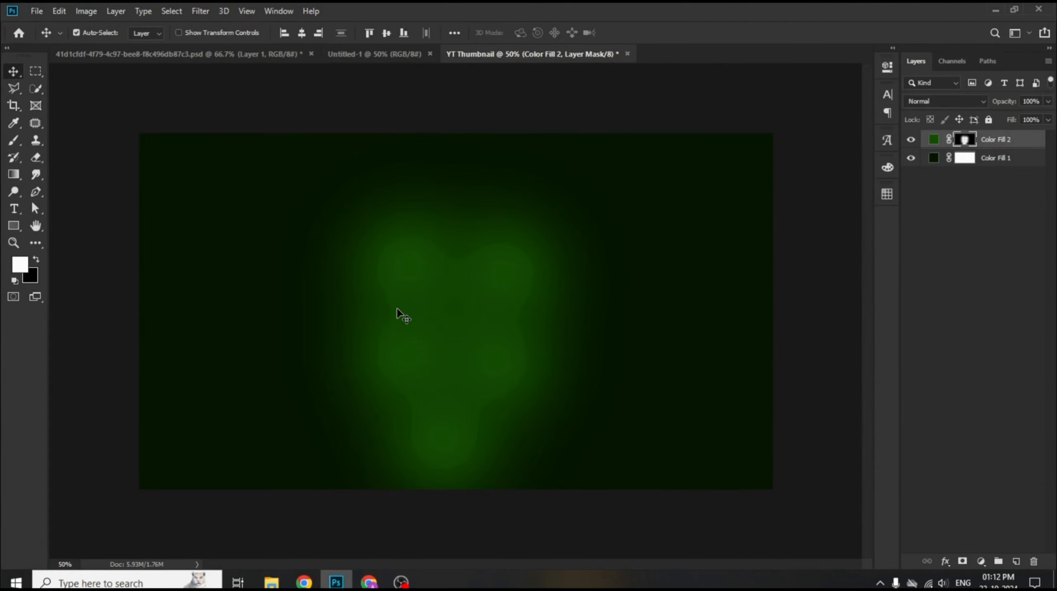
Place the noise image from the YT Thumb New Assets folder and scale it to 153.44% to cover the canvas.
{"action": "mouse_move", "coordinate": [272, 582]}
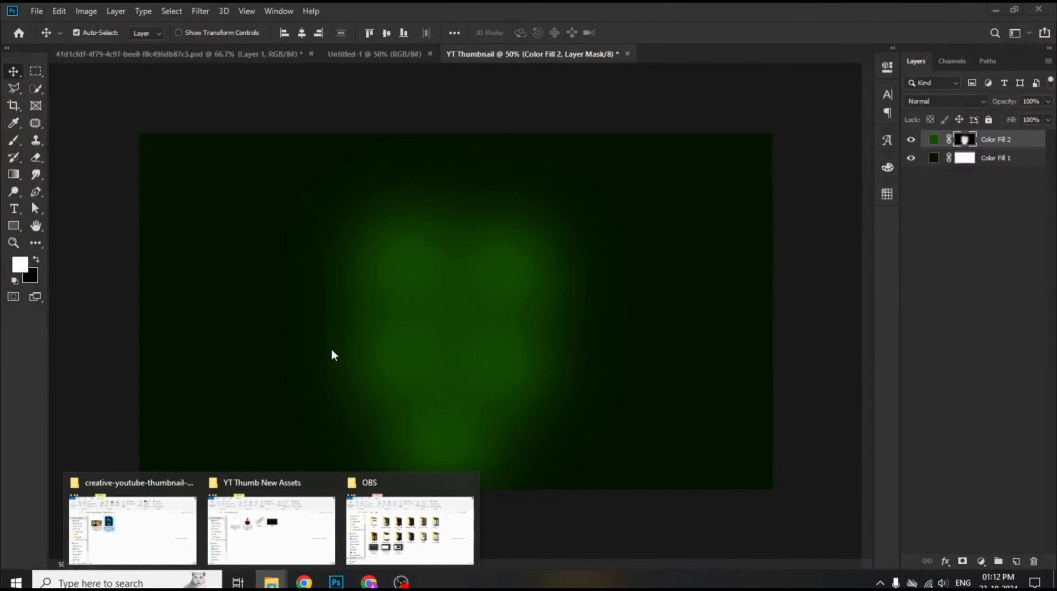
{"action": "left_click", "coordinate": [249, 553]}
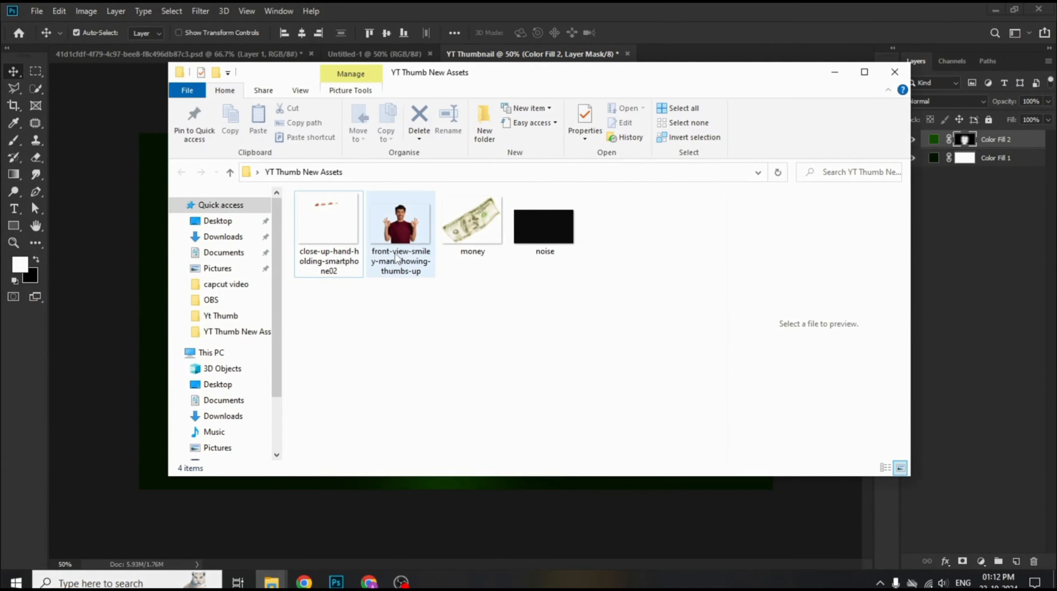
{"action": "left_click", "coordinate": [541, 245]}
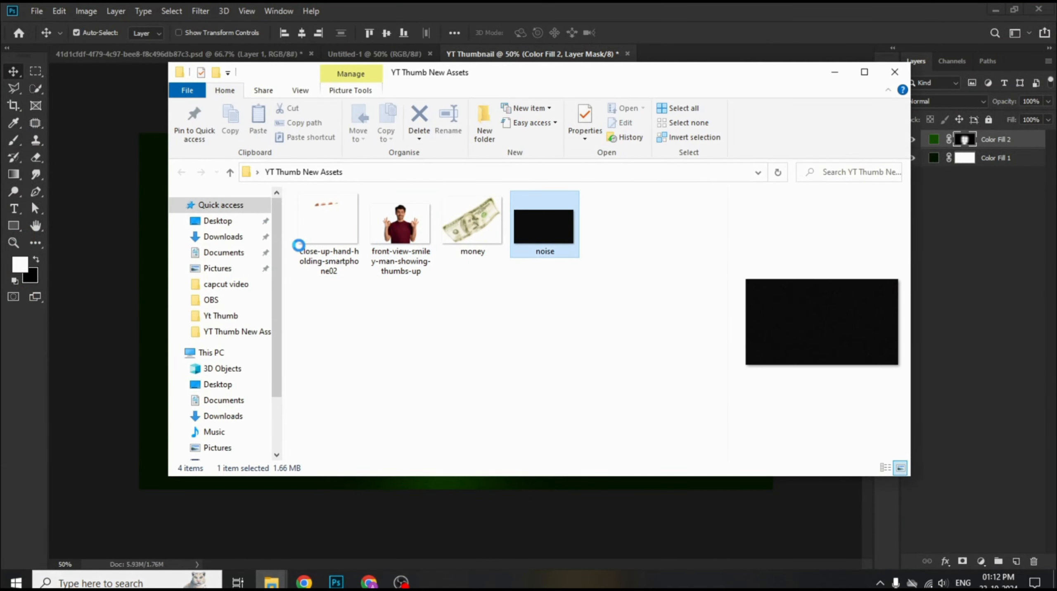
{"action": "left_click", "coordinate": [126, 313]}
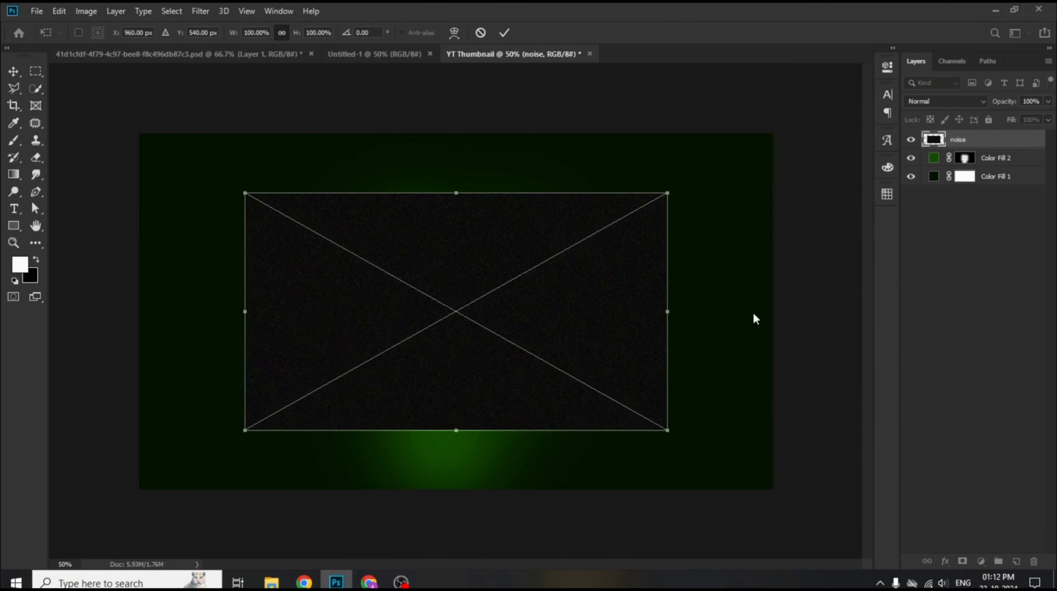
{"action": "left_click_drag", "start_coordinate": [669, 310], "coordinate": [782, 360]}
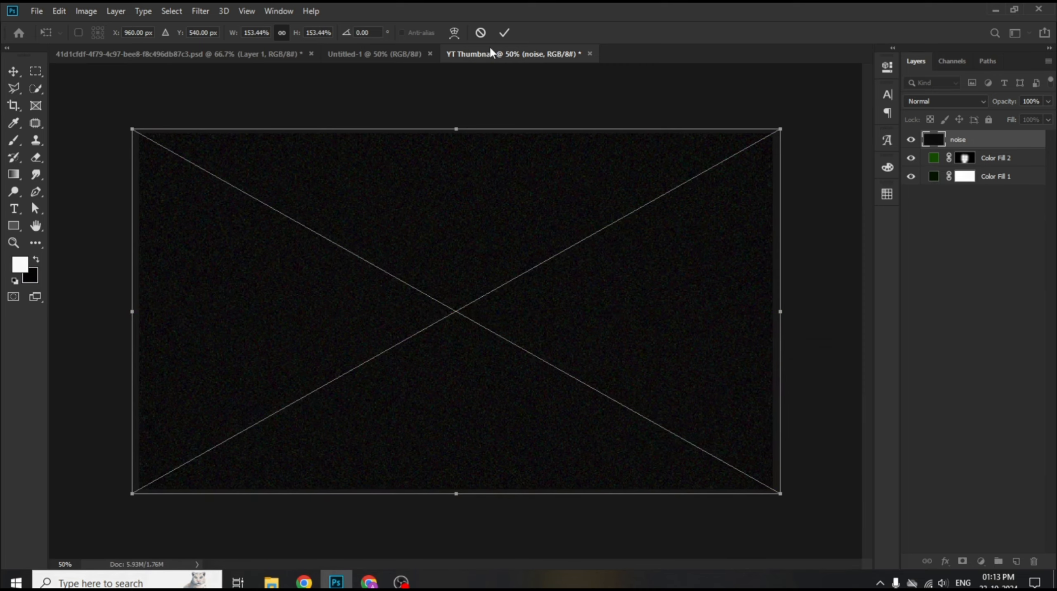
{"action": "left_click", "coordinate": [504, 32]}
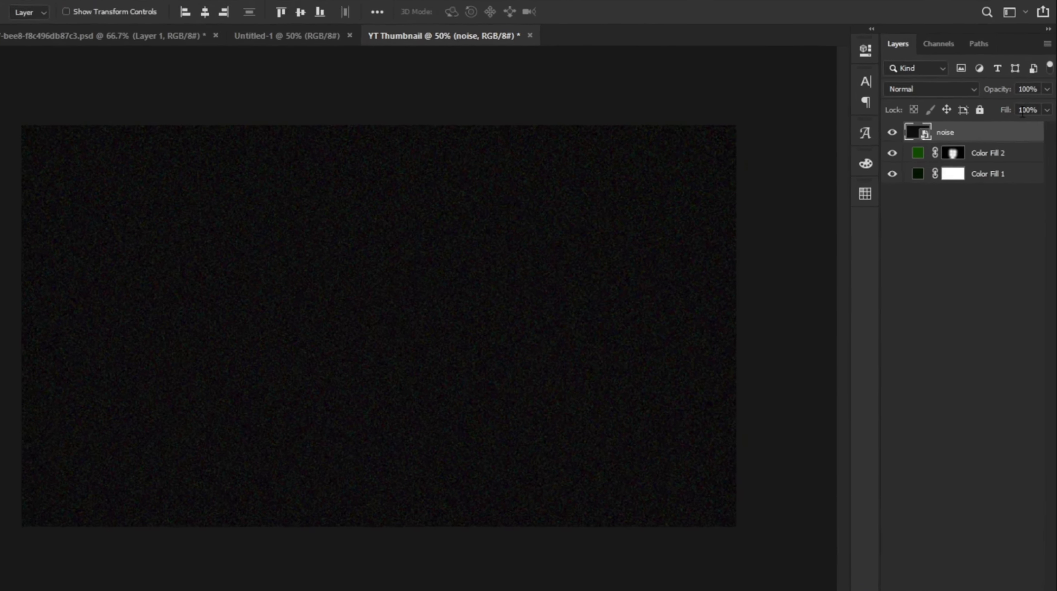
Set the noise layer's blend mode to Color Dodge.
{"action": "left_click", "coordinate": [963, 100]}
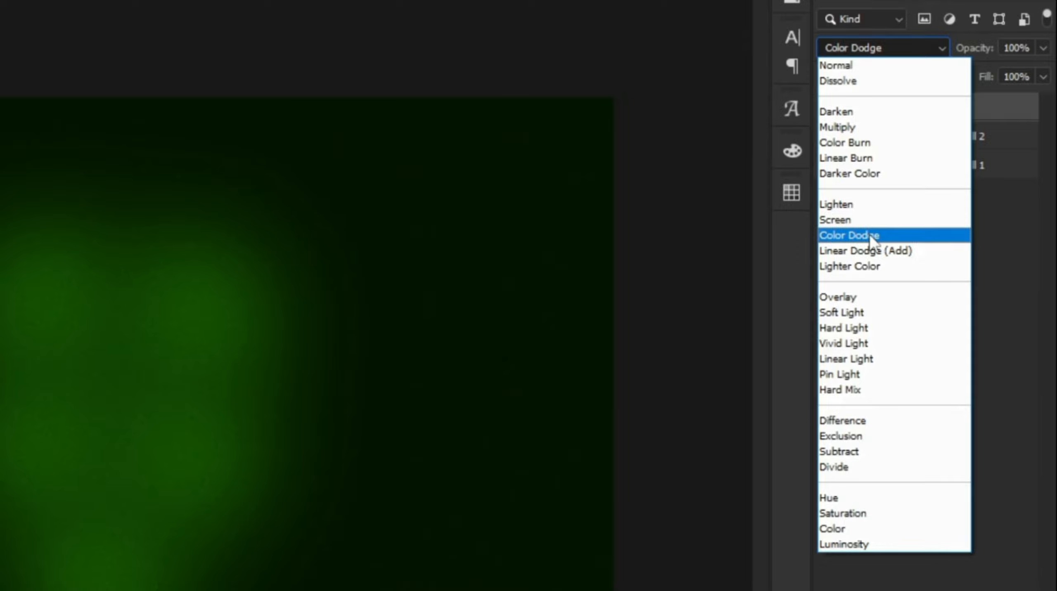
{"action": "left_click", "coordinate": [849, 236]}
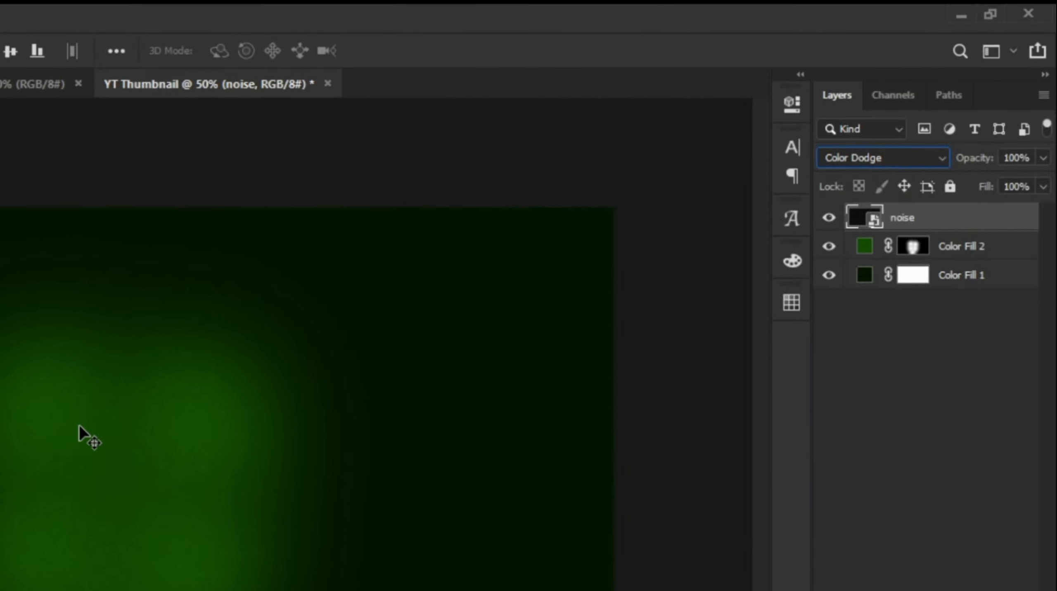
Group the noise layer and both color fill layers and name the group Background.
{"action": "left_click", "coordinate": [957, 279], "text": "shift"}
{"action": "key", "text": "ctrl+g"}
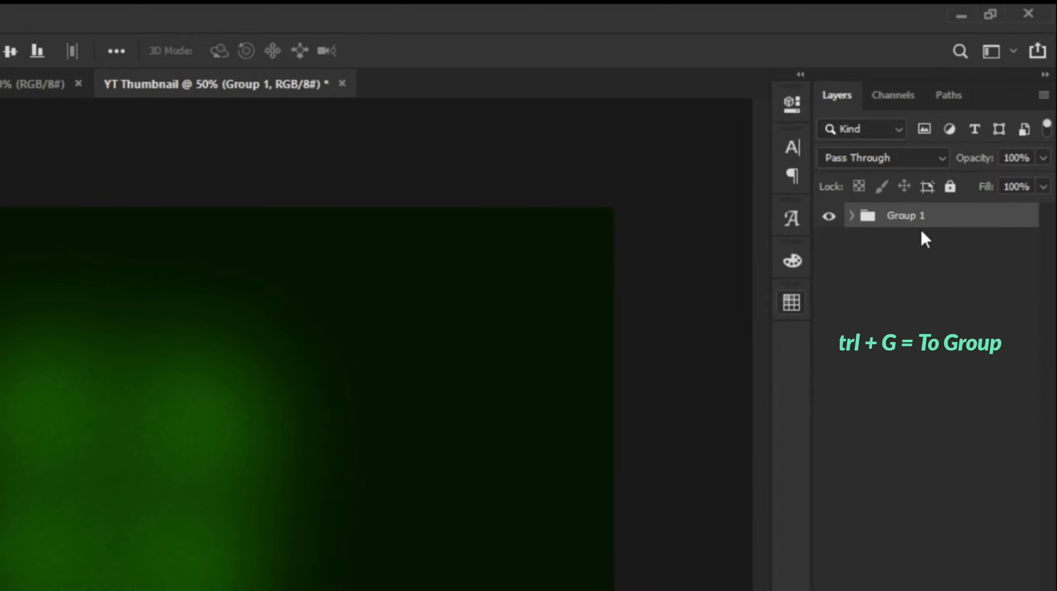
{"action": "double_click", "coordinate": [910, 216]}
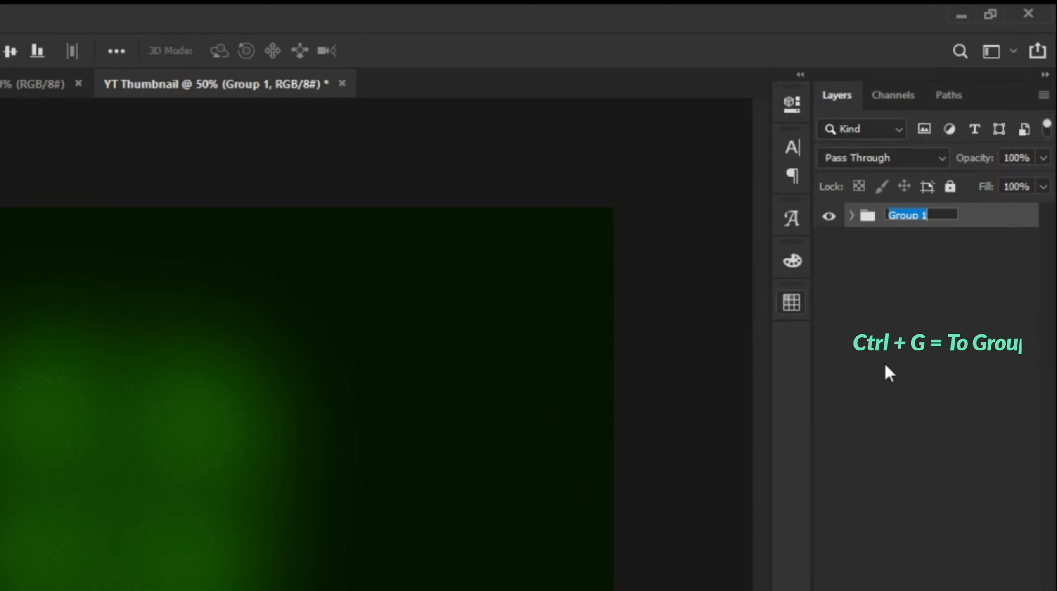
{"action": "type", "text": "Ba"}
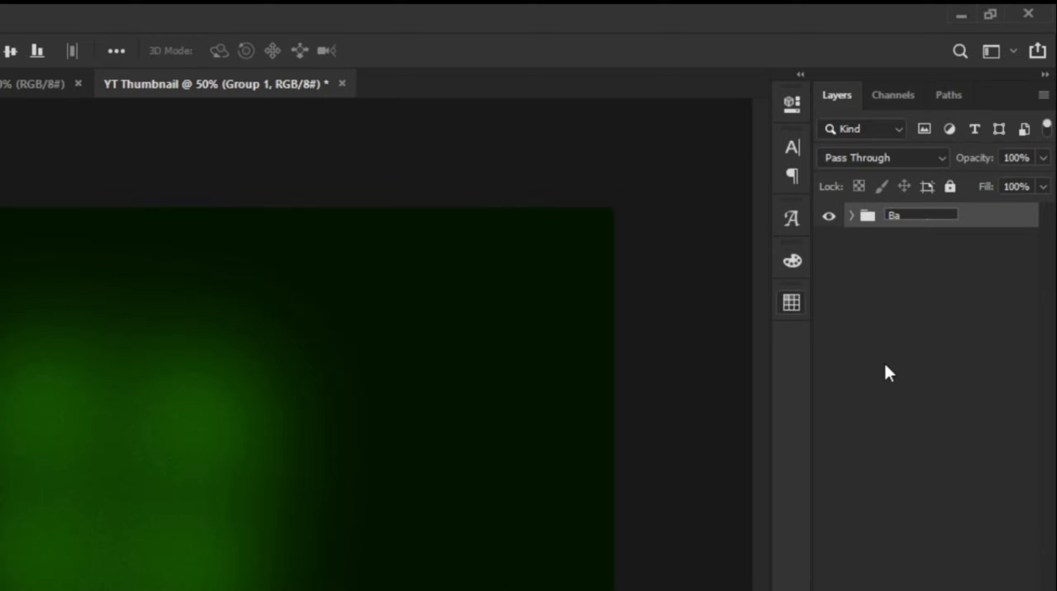
{"action": "type", "text": "ckground"}
{"action": "key", "text": "Return"}
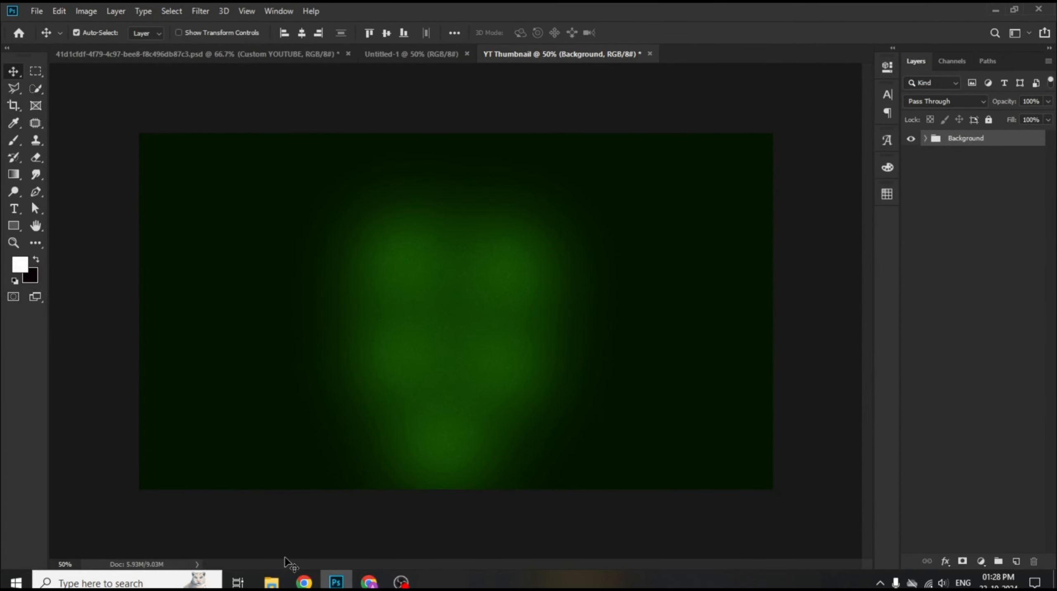
Place the money image from the YT Thumb New Assets folder, rotate it 7.33° at the canvas's upper-left edge, and set its blend mode to Vivid Light.
{"action": "mouse_move", "coordinate": [271, 583]}
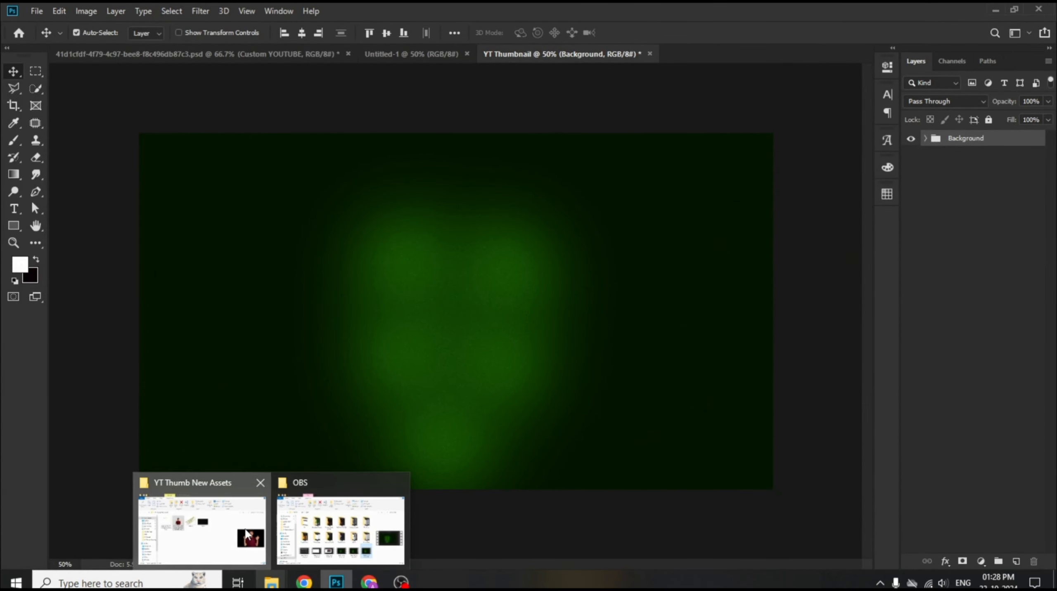
{"action": "left_click", "coordinate": [201, 530]}
{"action": "left_click", "coordinate": [464, 232]}
{"action": "left_click_drag", "start_coordinate": [219, 242], "coordinate": [140, 229]}
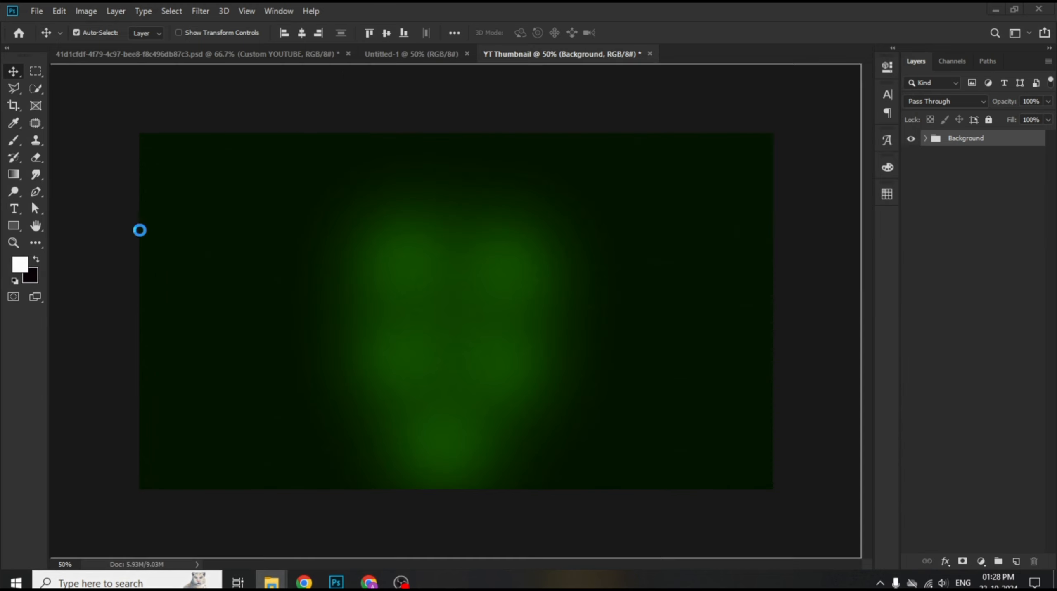
{"action": "left_click_drag", "start_coordinate": [498, 310], "coordinate": [306, 230]}
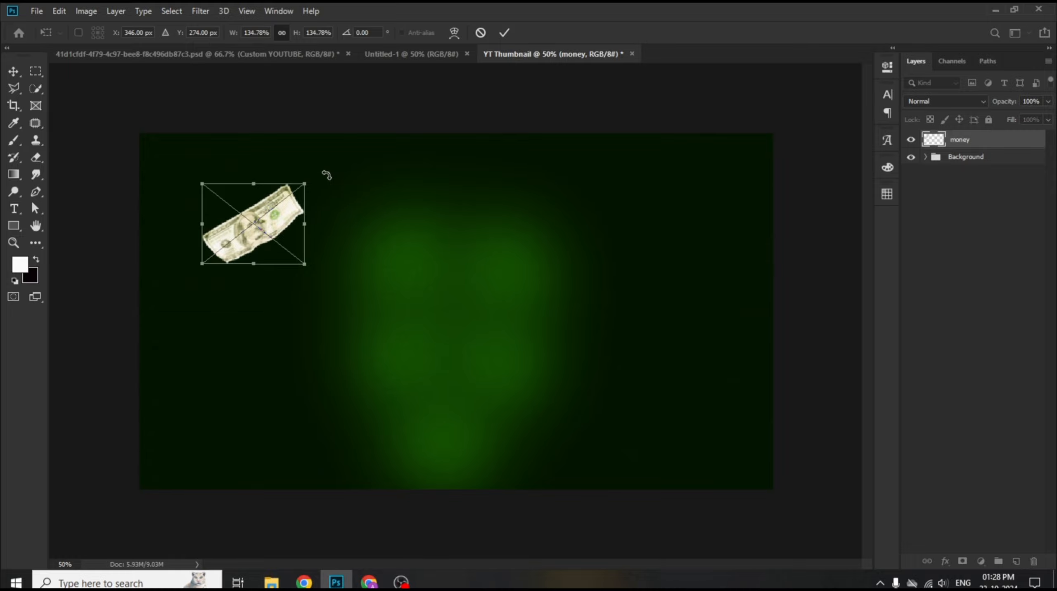
{"action": "left_click_drag", "start_coordinate": [326, 175], "coordinate": [332, 184]}
{"action": "left_click_drag", "start_coordinate": [265, 235], "coordinate": [175, 190]}
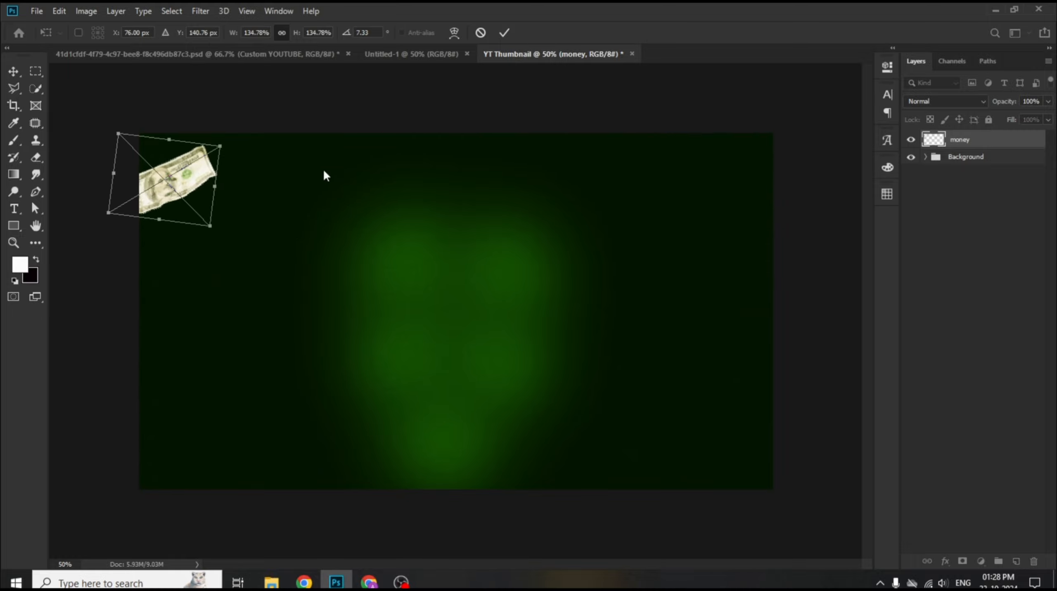
{"action": "left_click", "coordinate": [509, 34]}
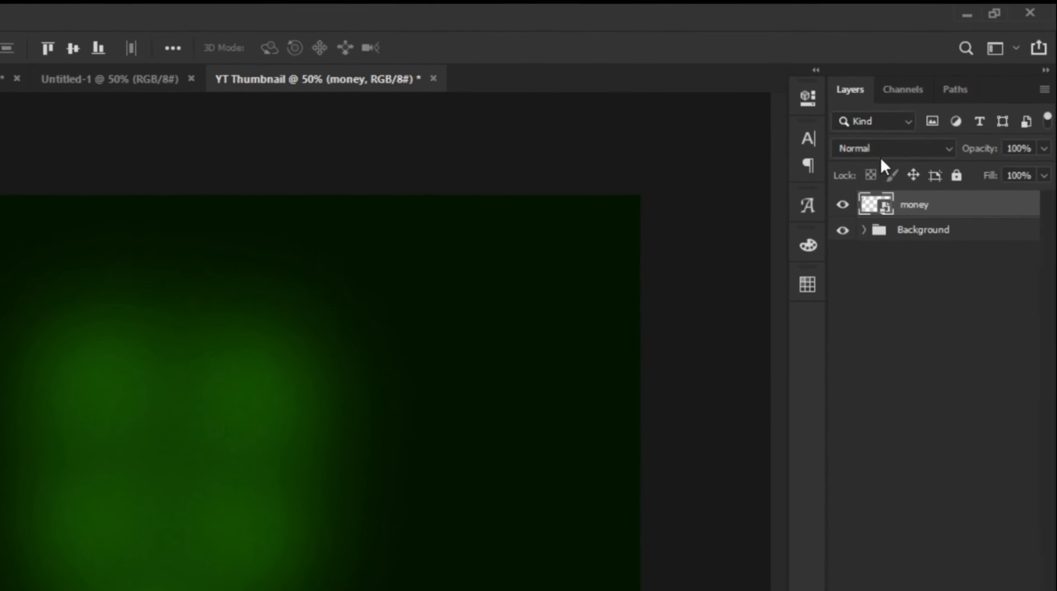
{"action": "left_click", "coordinate": [937, 102]}
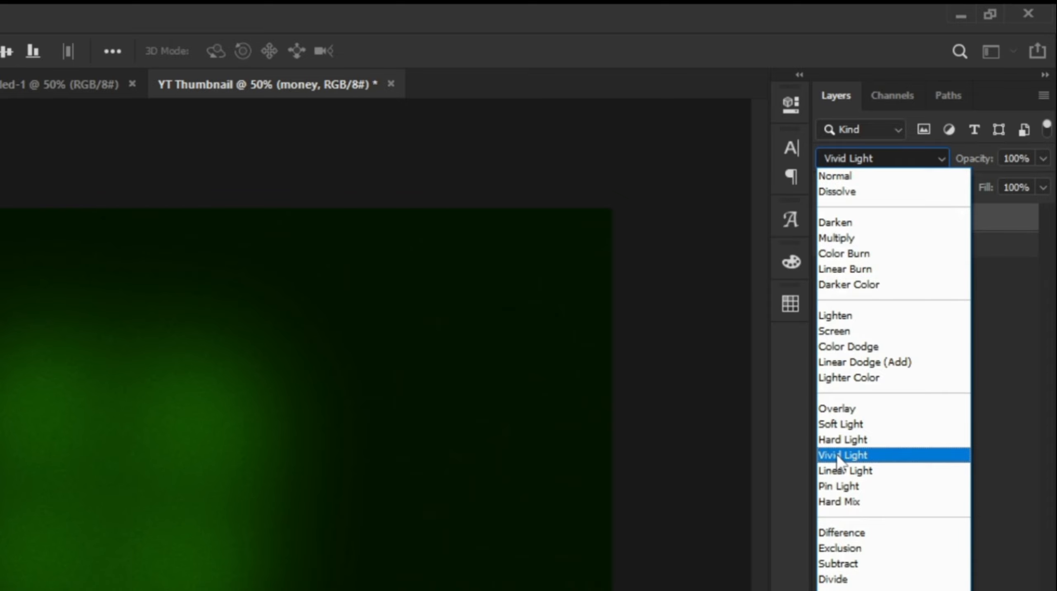
{"action": "left_click", "coordinate": [837, 454]}
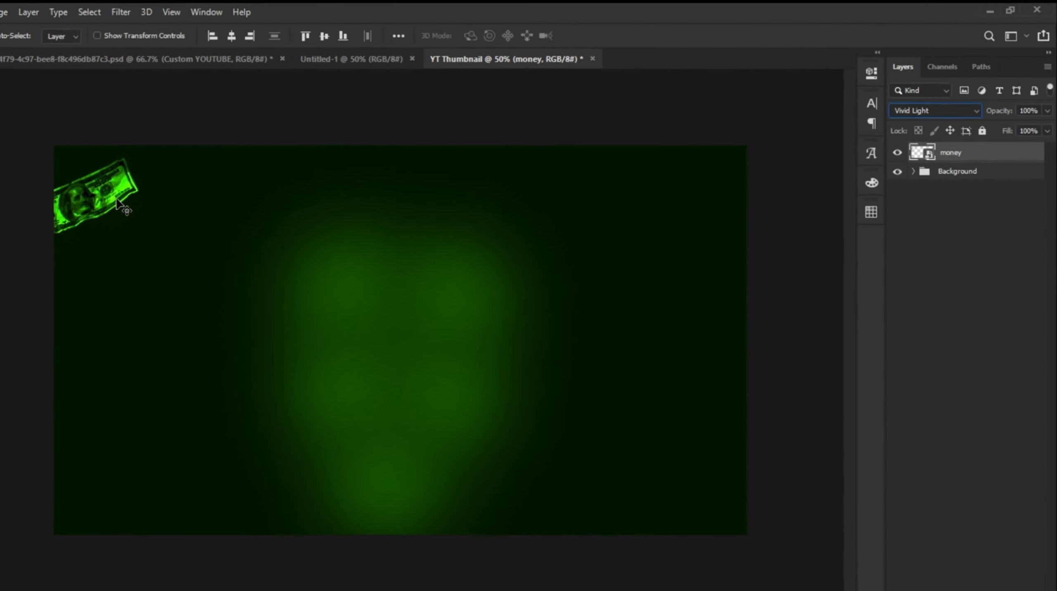
Duplicate the bill straight below the original at the canvas's left edge and rotate the copy clockwise.
{"action": "left_click_drag", "start_coordinate": [117, 203], "coordinate": [95, 308]}
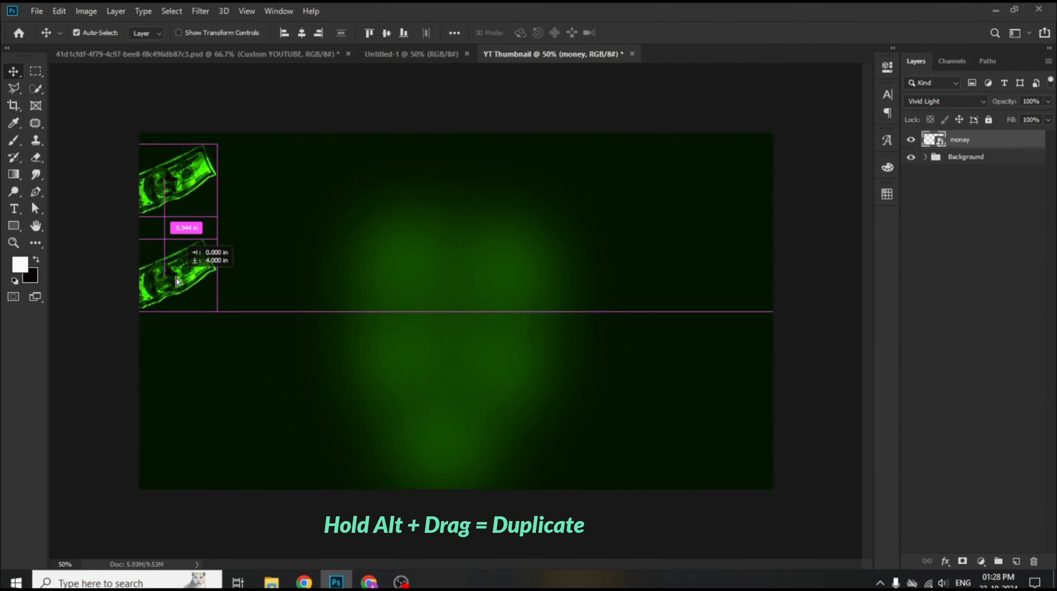
{"action": "left_click_drag", "start_coordinate": [178, 280], "coordinate": [178, 281]}
{"action": "key", "text": "ctrl+t"}
{"action": "left_click_drag", "start_coordinate": [244, 232], "coordinate": [245, 284]}
Duplicate the middle bill near the canvas's lower-left edge with 150.44% width and 16.96° rotation, and adjust the middle bill slightly upward.
{"action": "left_click_drag", "start_coordinate": [181, 296], "coordinate": [173, 414]}
{"action": "key", "text": "Return"}
{"action": "key", "text": "ctrl+t"}
{"action": "left_click_drag", "start_coordinate": [233, 371], "coordinate": [233, 331]}
{"action": "left_click_drag", "start_coordinate": [217, 413], "coordinate": [232, 406]}
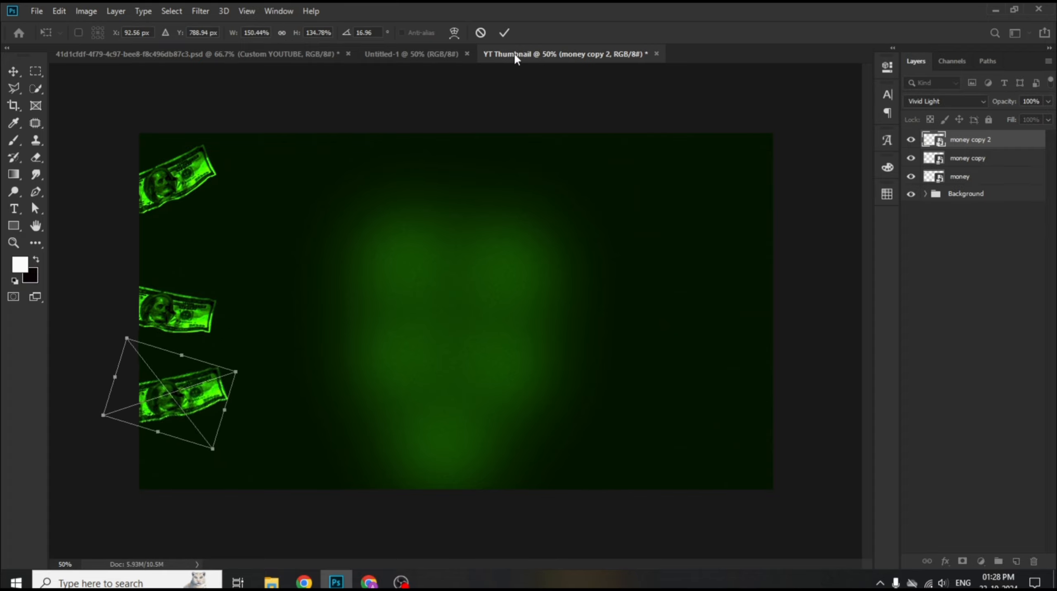
{"action": "left_click", "coordinate": [504, 32]}
{"action": "left_click_drag", "start_coordinate": [176, 321], "coordinate": [176, 313]}
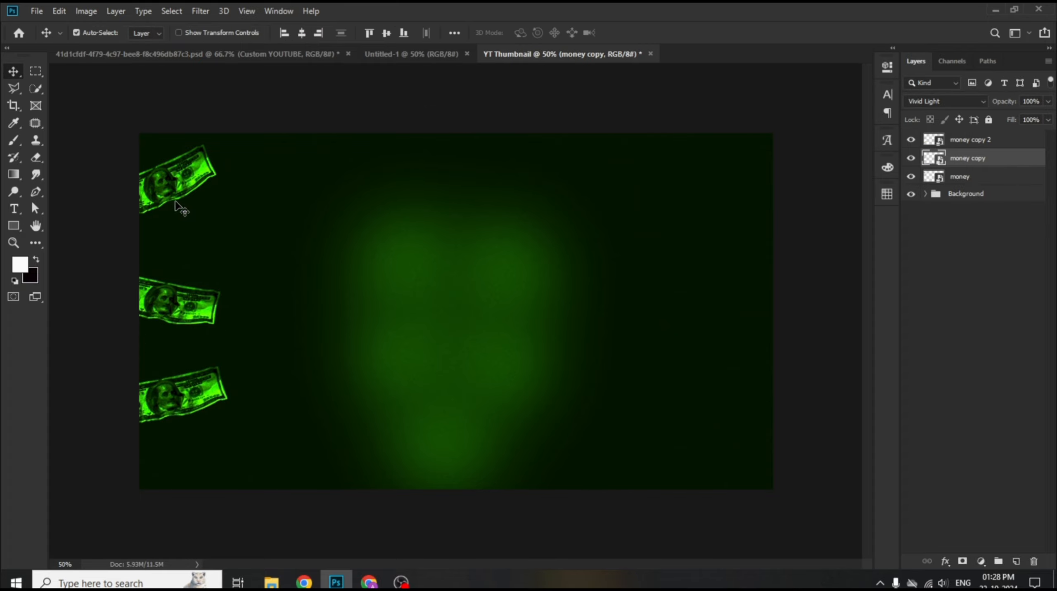
Duplicate the upper-left bill twice, placing one copy left and one right of the central glow.
{"action": "left_click", "coordinate": [176, 199]}
{"action": "left_click", "coordinate": [344, 237]}
{"action": "left_click_drag", "start_coordinate": [190, 189], "coordinate": [542, 265]}
Enlarge and reposition the bill left of the central glow, and shift the bill on the glow's other side slightly right.
{"action": "left_click", "coordinate": [326, 267]}
{"action": "key", "text": "ctrl+t"}
{"action": "left_click_drag", "start_coordinate": [374, 228], "coordinate": [388, 224]}
{"action": "left_click_drag", "start_coordinate": [340, 254], "coordinate": [363, 247]}
{"action": "key", "text": "Return"}
{"action": "left_click_drag", "start_coordinate": [519, 273], "coordinate": [530, 273]}
Duplicate the centre-left bill below itself, rotate the copy clockwise, and nudge the upper bill slightly upward.
{"action": "left_click_drag", "start_coordinate": [348, 254], "coordinate": [352, 356]}
{"action": "key", "text": "ctrl+t"}
{"action": "left_click_drag", "start_coordinate": [430, 307], "coordinate": [447, 352]}
{"action": "left_click_drag", "start_coordinate": [358, 372], "coordinate": [354, 381]}
{"action": "left_click", "coordinate": [503, 33]}
{"action": "left_click_drag", "start_coordinate": [368, 244], "coordinate": [367, 238]}
Adjust the centre-right bill's size and position with Free Transform and duplicate it directly below.
{"action": "left_click", "coordinate": [534, 261]}
{"action": "key", "text": "ctrl+t"}
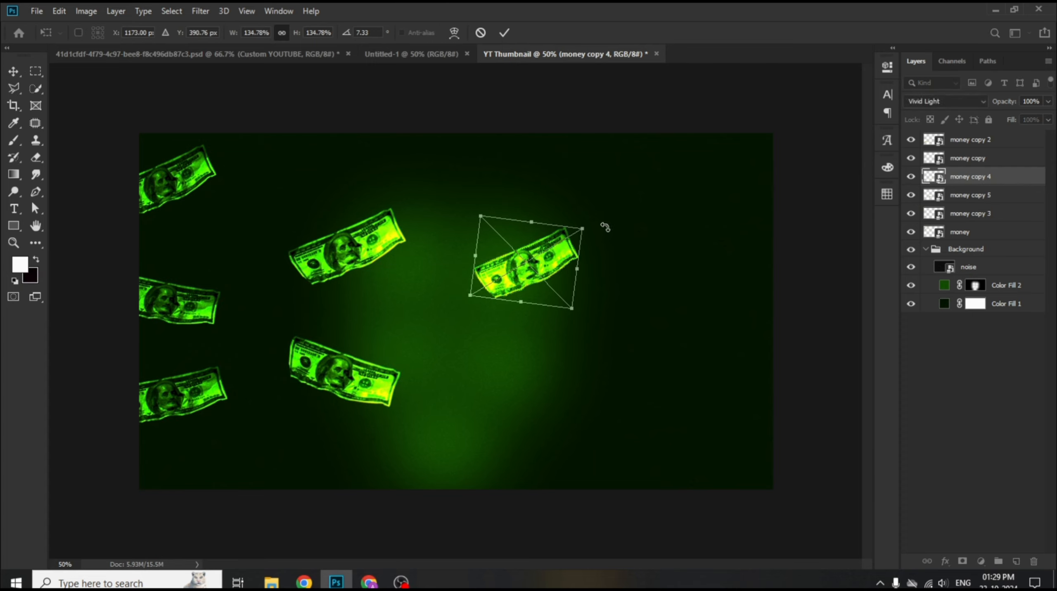
{"action": "left_click_drag", "start_coordinate": [539, 217], "coordinate": [537, 209]}
{"action": "left_click_drag", "start_coordinate": [582, 267], "coordinate": [596, 269]}
{"action": "left_click_drag", "start_coordinate": [544, 263], "coordinate": [550, 354]}
{"action": "left_click", "coordinate": [503, 32]}
Rotate the lower centre-right bill to 37.48° and move it slightly down.
{"action": "key", "text": "ctrl+t"}
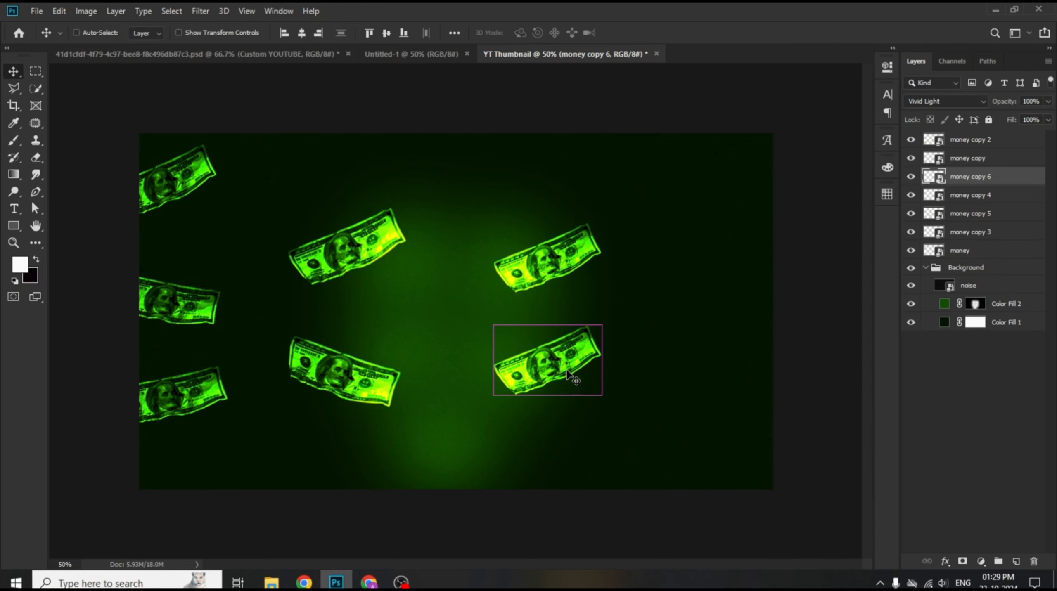
{"action": "left_click_drag", "start_coordinate": [623, 326], "coordinate": [630, 353]}
{"action": "left_click_drag", "start_coordinate": [546, 361], "coordinate": [546, 373]}
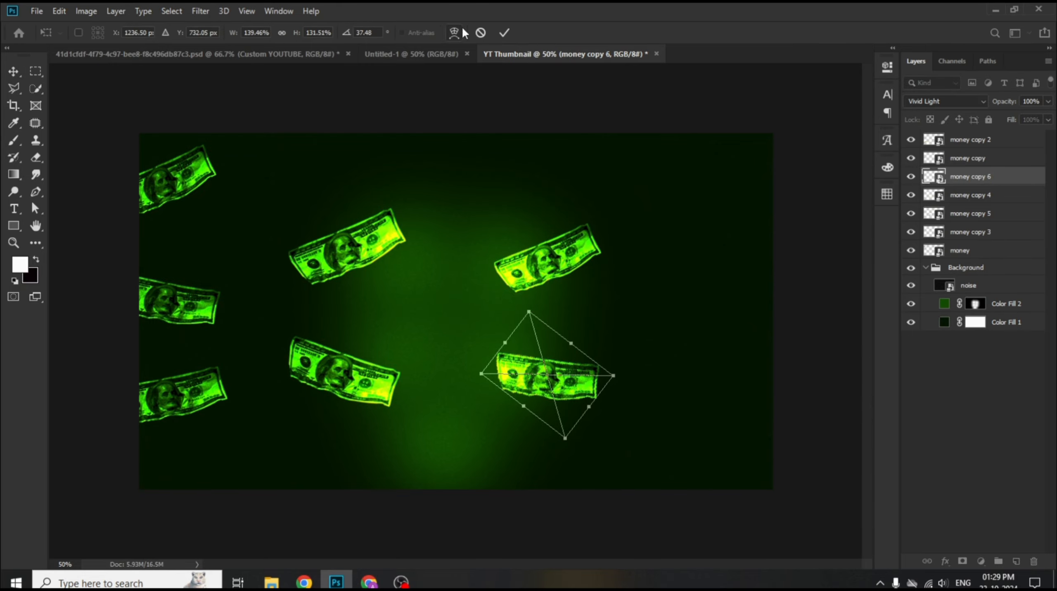
{"action": "left_click", "coordinate": [503, 32]}
Duplicate the upper centre-right bill twice along the canvas's right edge and apply a 25-pixel Motion Blur at 0° to the lower copy.
{"action": "left_click_drag", "start_coordinate": [551, 265], "coordinate": [740, 294]}
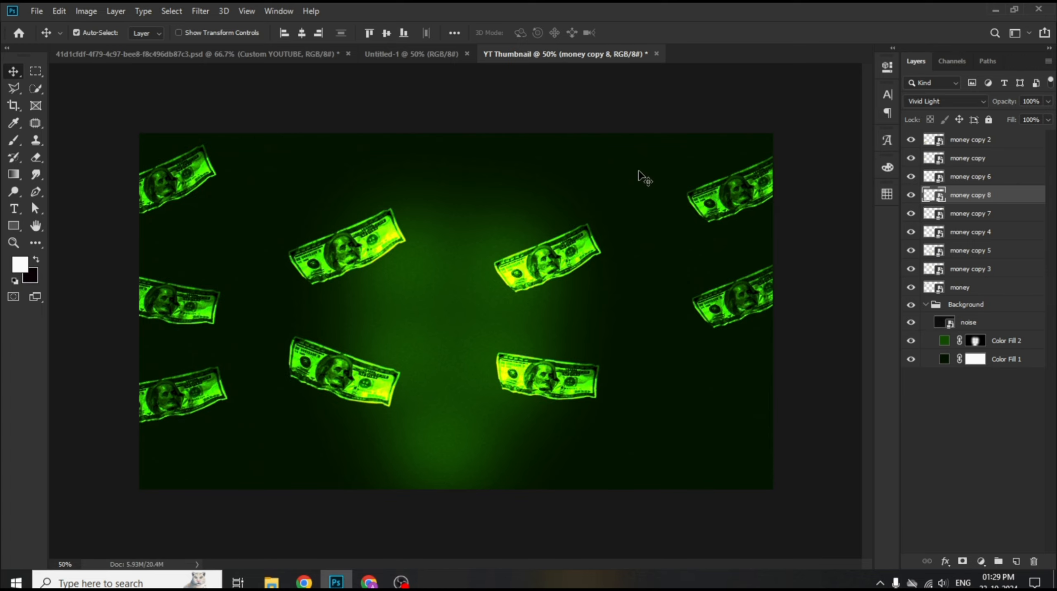
{"action": "left_click", "coordinate": [200, 12]}
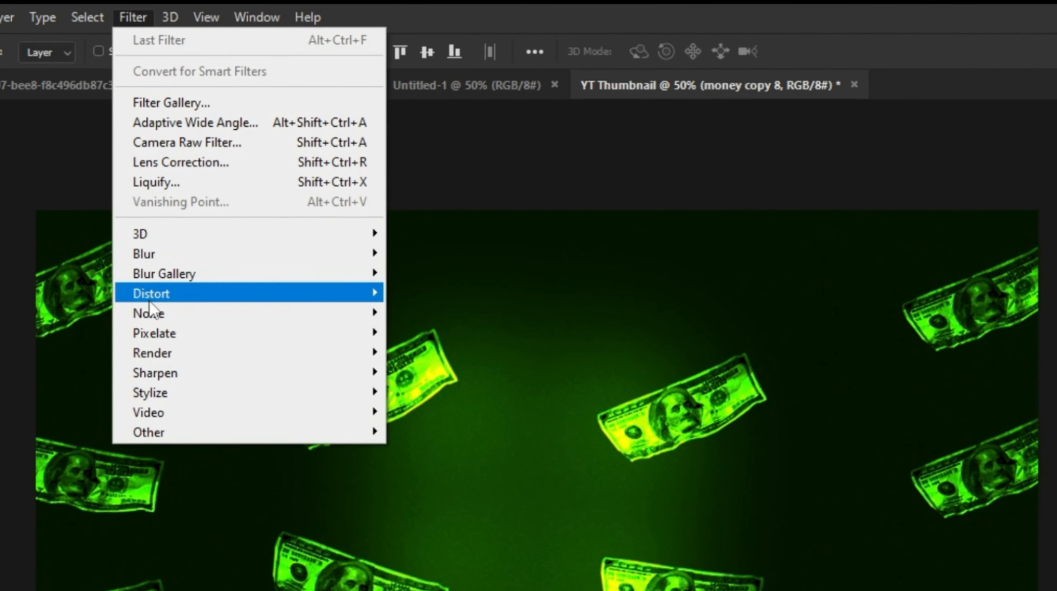
{"action": "mouse_move", "coordinate": [149, 307]}
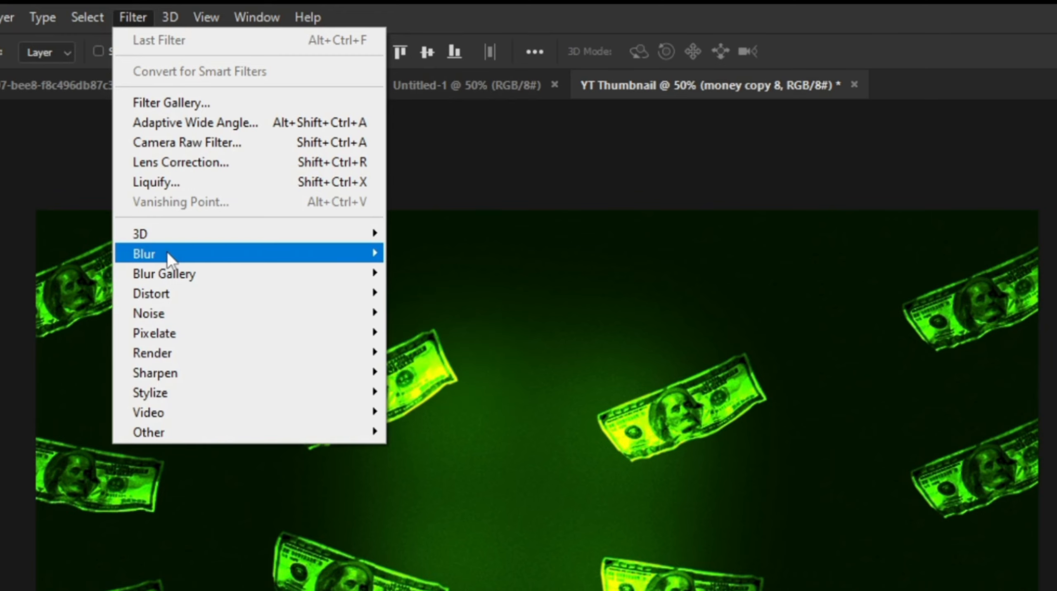
{"action": "mouse_move", "coordinate": [346, 255]}
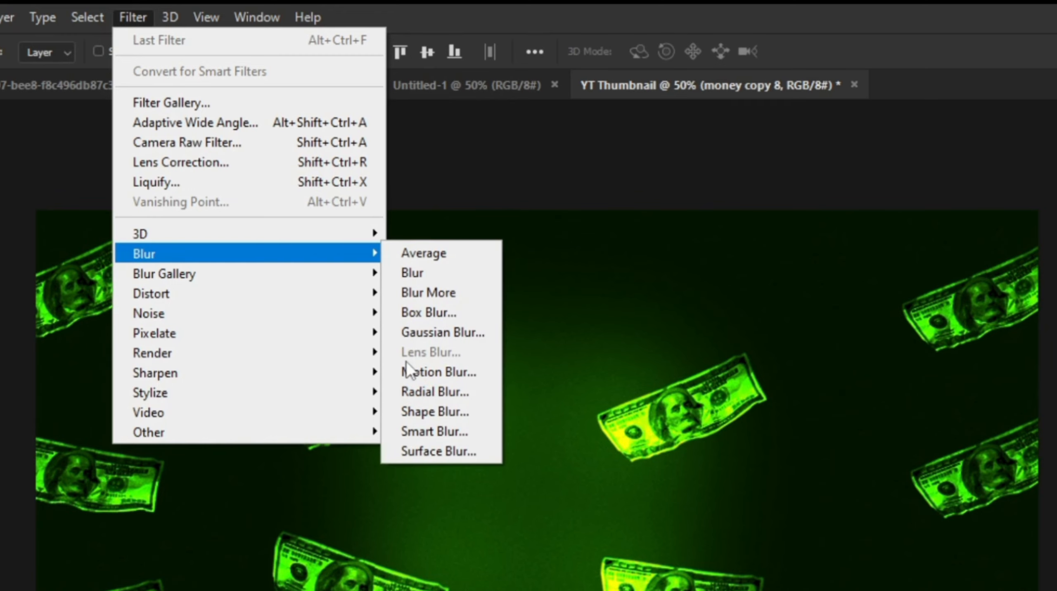
{"action": "left_click", "coordinate": [439, 372]}
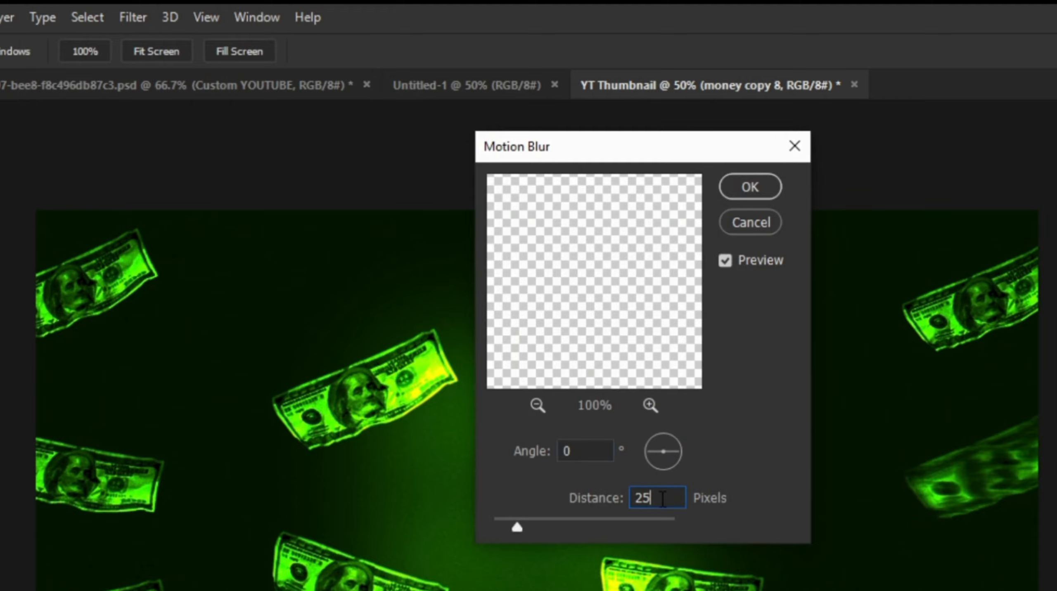
{"action": "type", "text": "2"}
{"action": "left_click", "coordinate": [750, 196]}
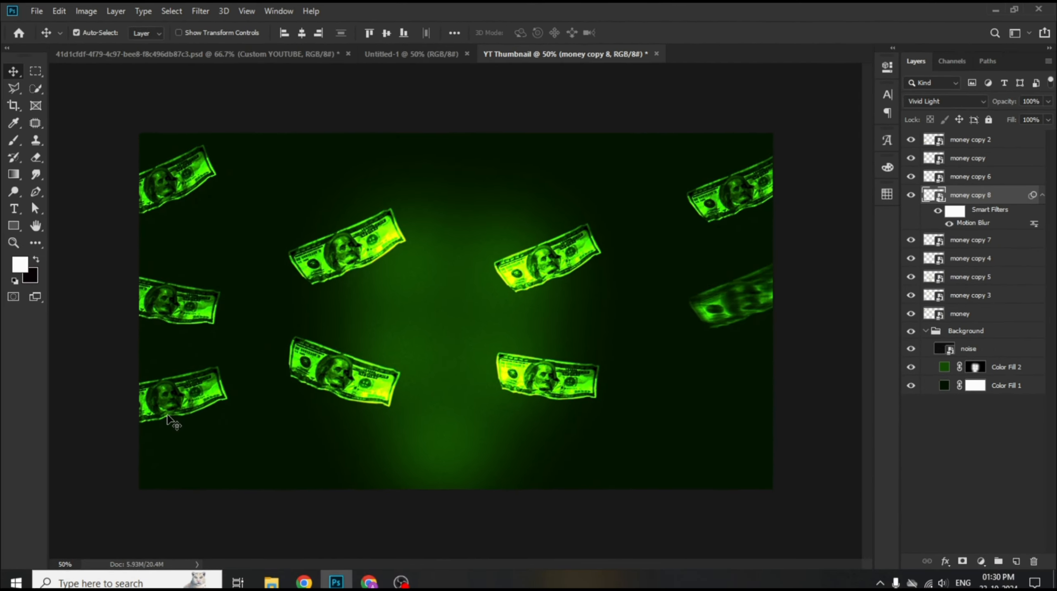
Apply a Motion Blur with angle 0° and distance 25 pixels to the lower-left bill.
{"action": "left_click", "coordinate": [163, 393]}
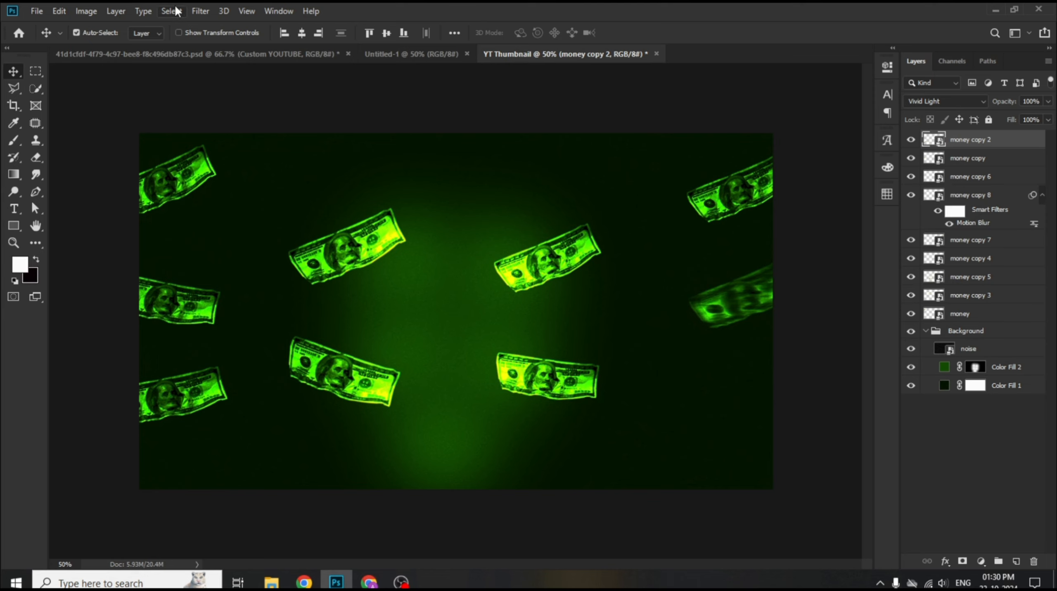
{"action": "left_click", "coordinate": [199, 11]}
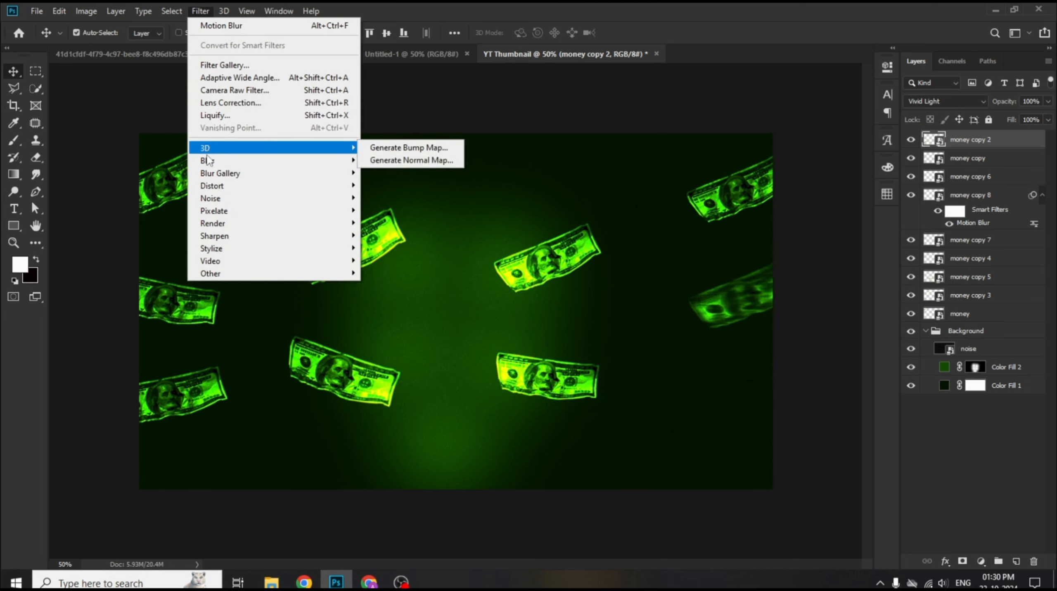
{"action": "mouse_move", "coordinate": [215, 161]}
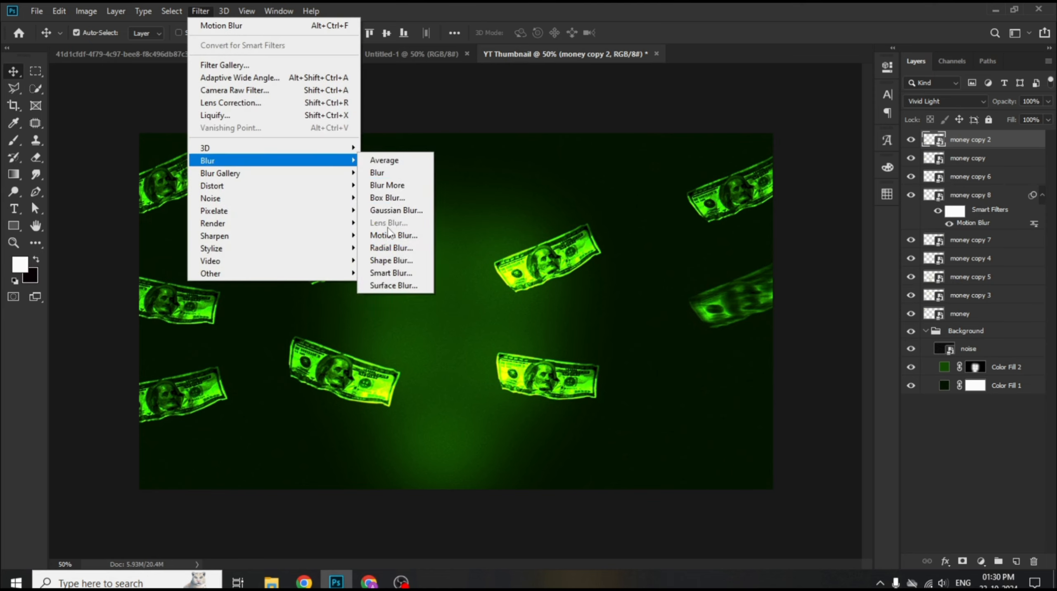
{"action": "left_click", "coordinate": [393, 235]}
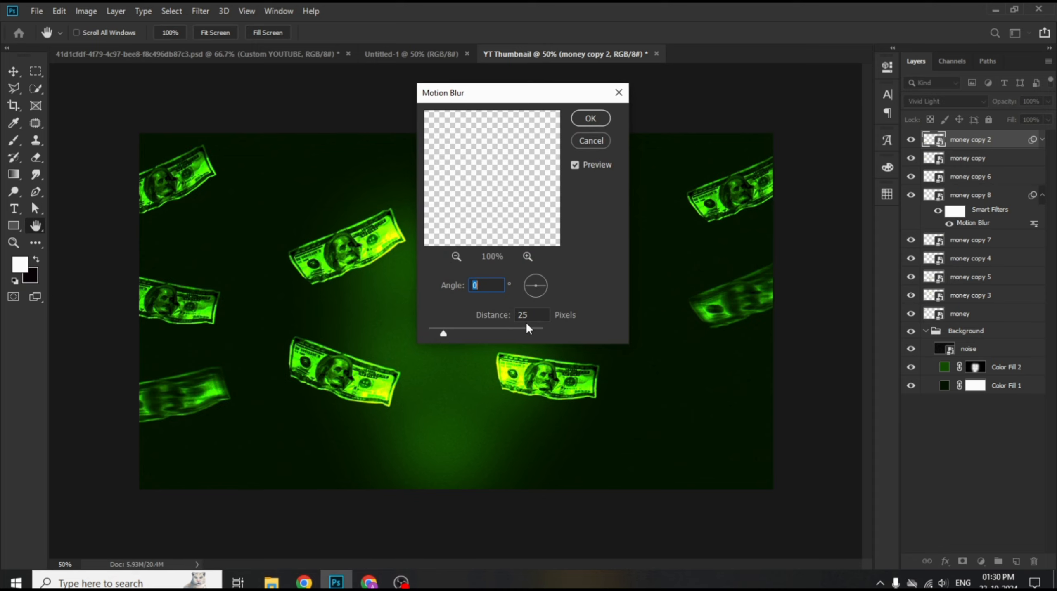
{"action": "left_click", "coordinate": [590, 118]}
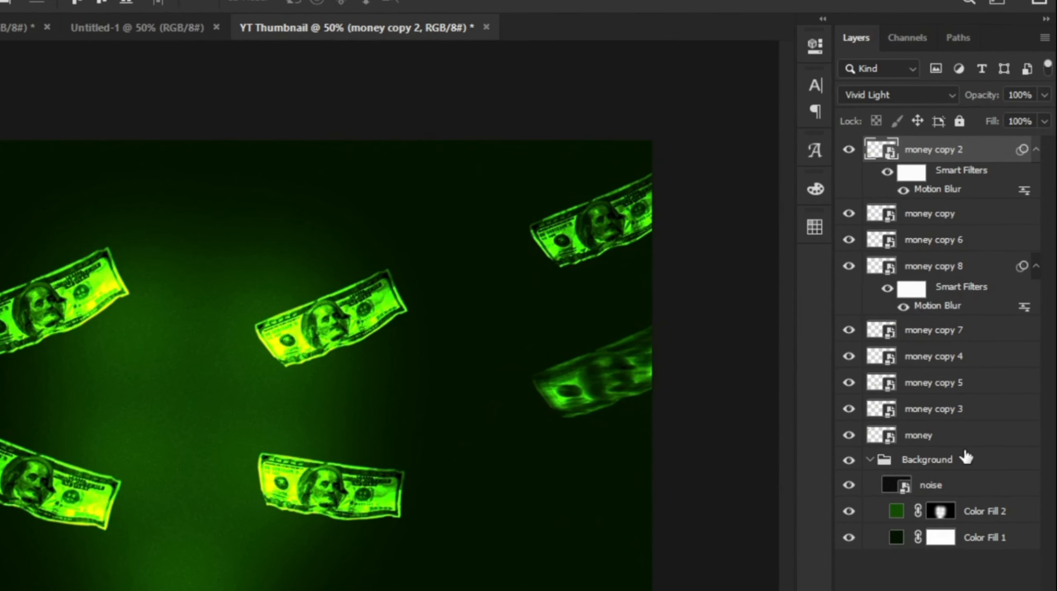
Group all the money layers and name the group Design.
{"action": "left_click", "coordinate": [965, 434], "text": "shift"}
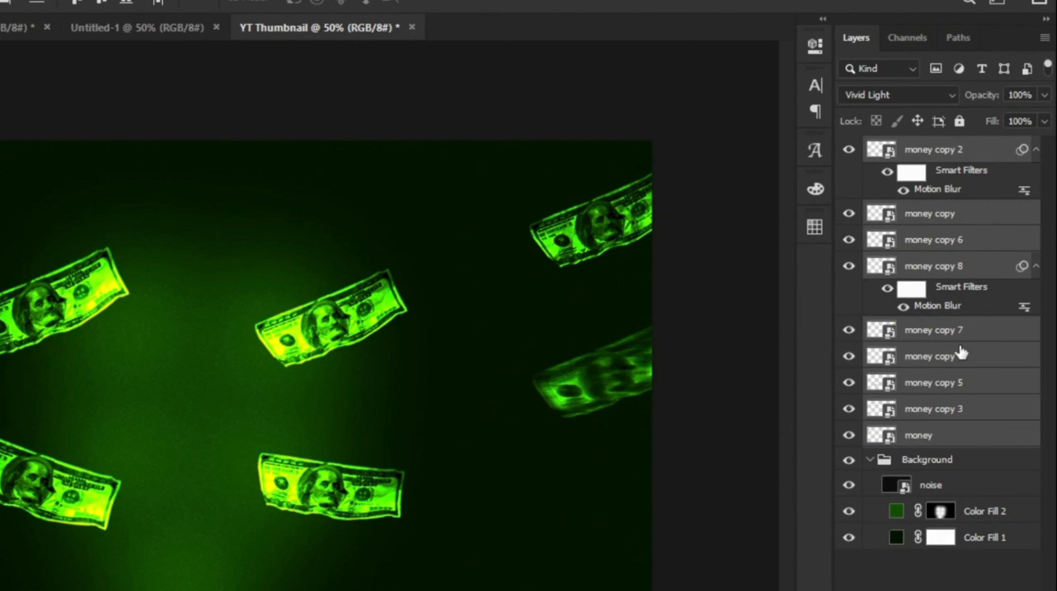
{"action": "key", "text": "ctrl+g"}
{"action": "double_click", "coordinate": [929, 149]}
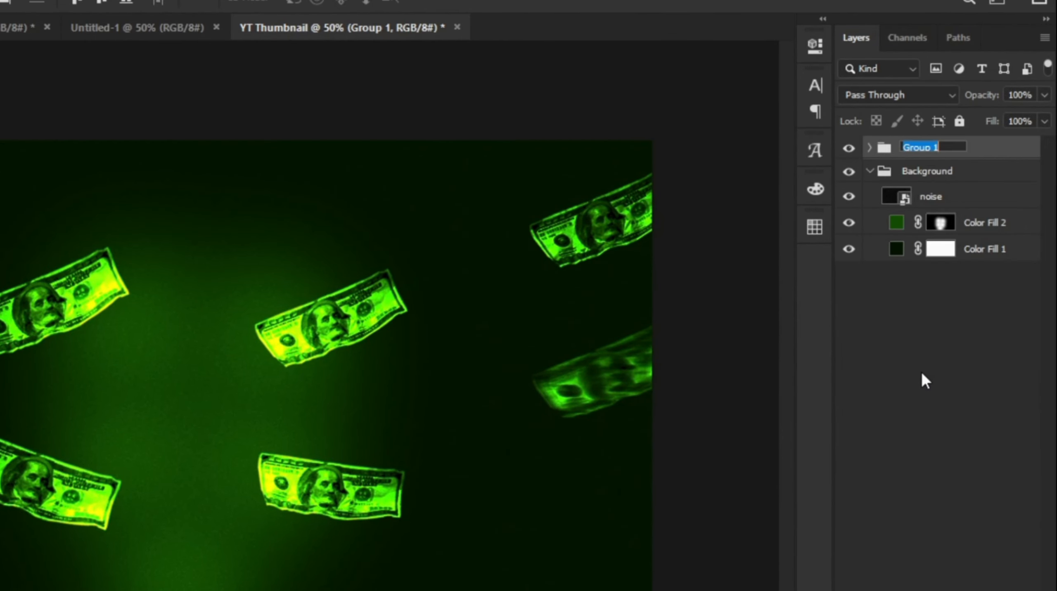
{"action": "type", "text": "Design"}
{"action": "key", "text": "Return"}
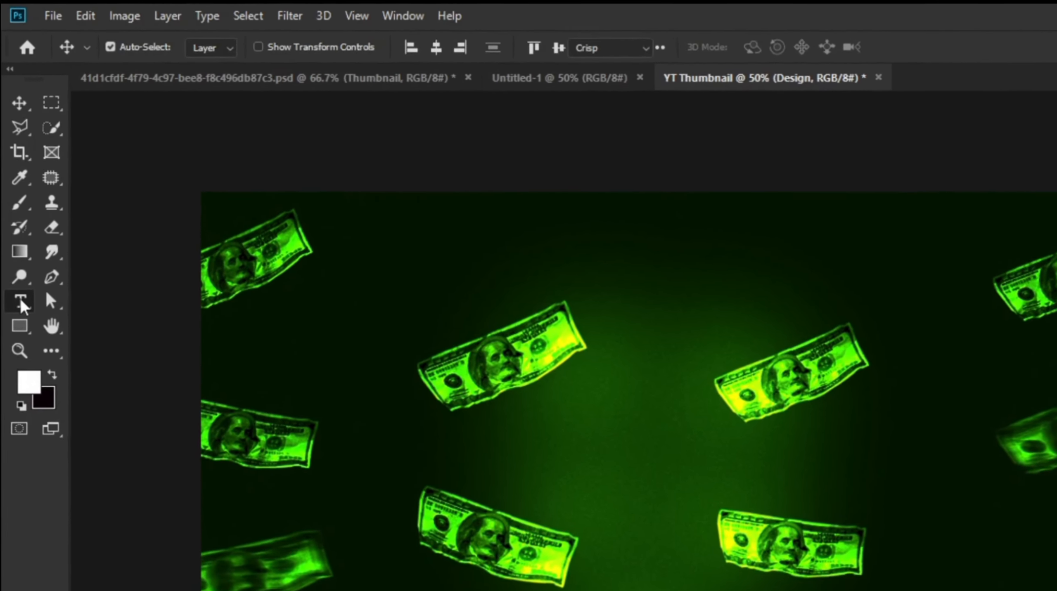
Add the text CUSTOM YOUTUBE in white 41.52 pt Anton above the upper centre-left bill.
{"action": "key", "text": "t"}
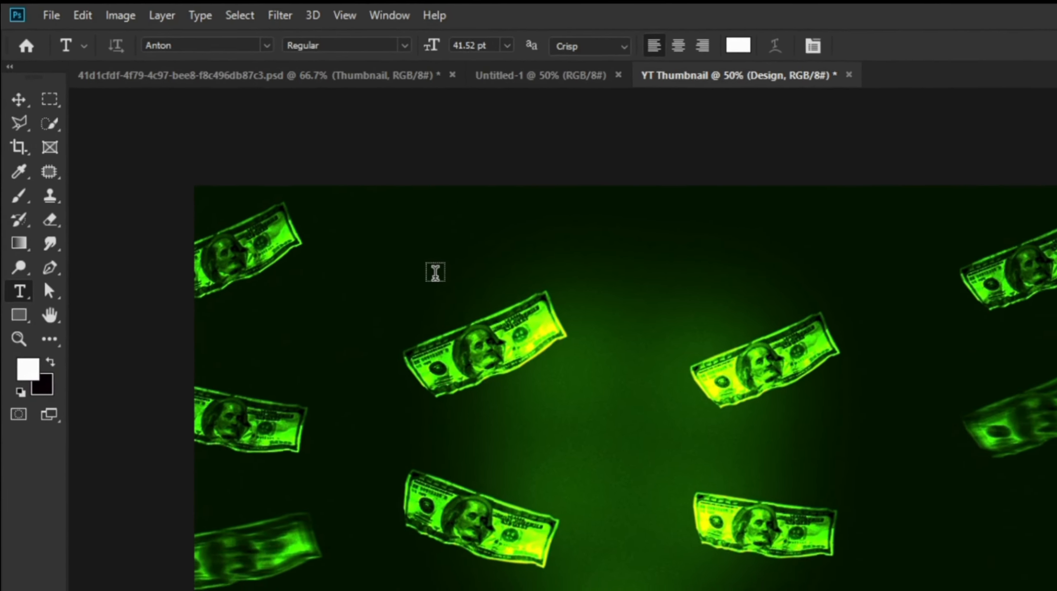
{"action": "left_click", "coordinate": [477, 298]}
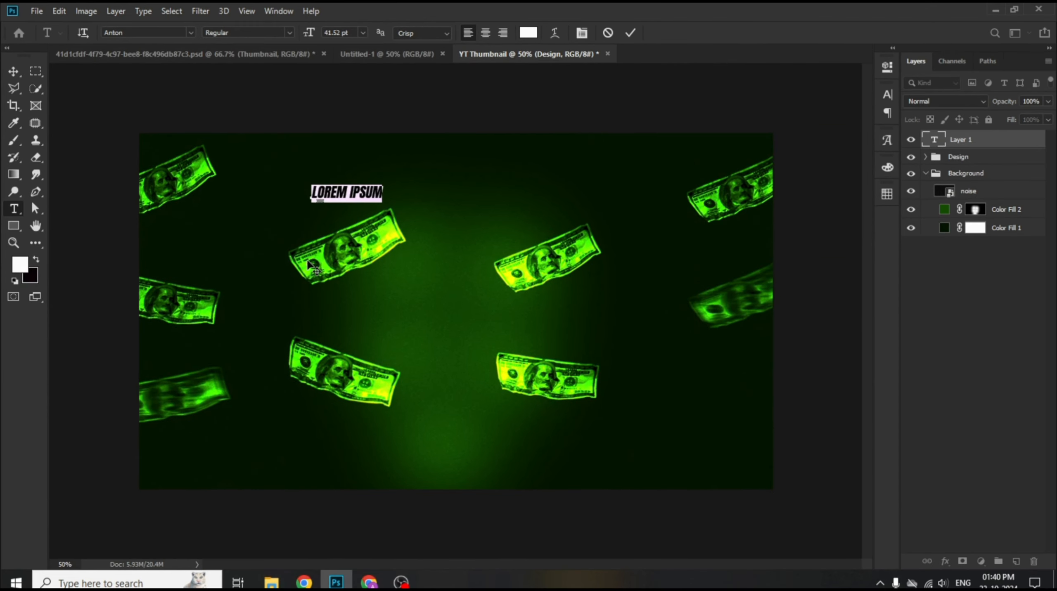
{"action": "type", "text": "CU"}
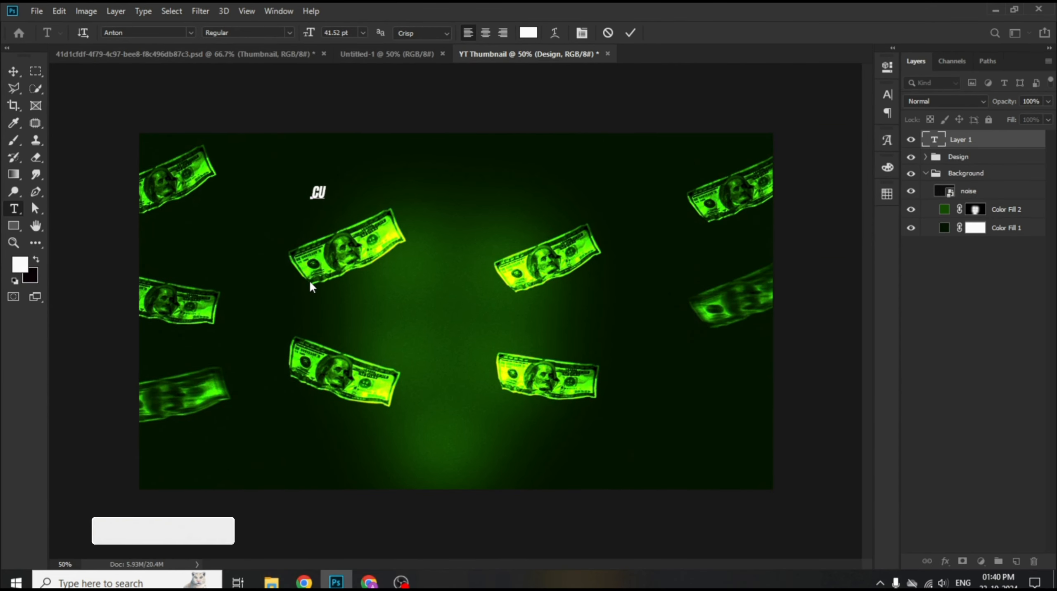
{"action": "type", "text": "STO"}
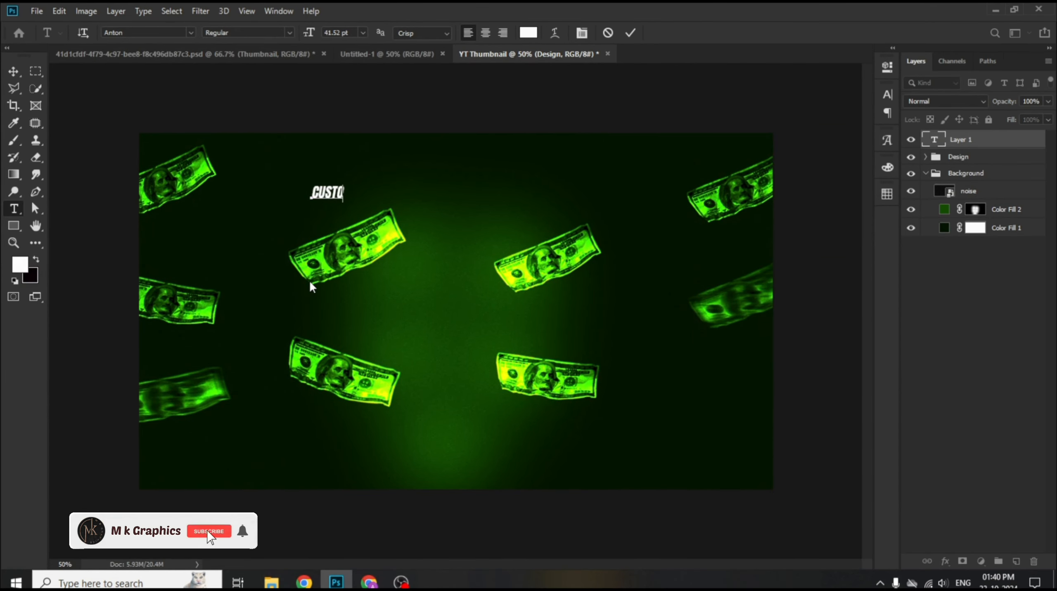
{"action": "type", "text": "M YOUTUBE"}
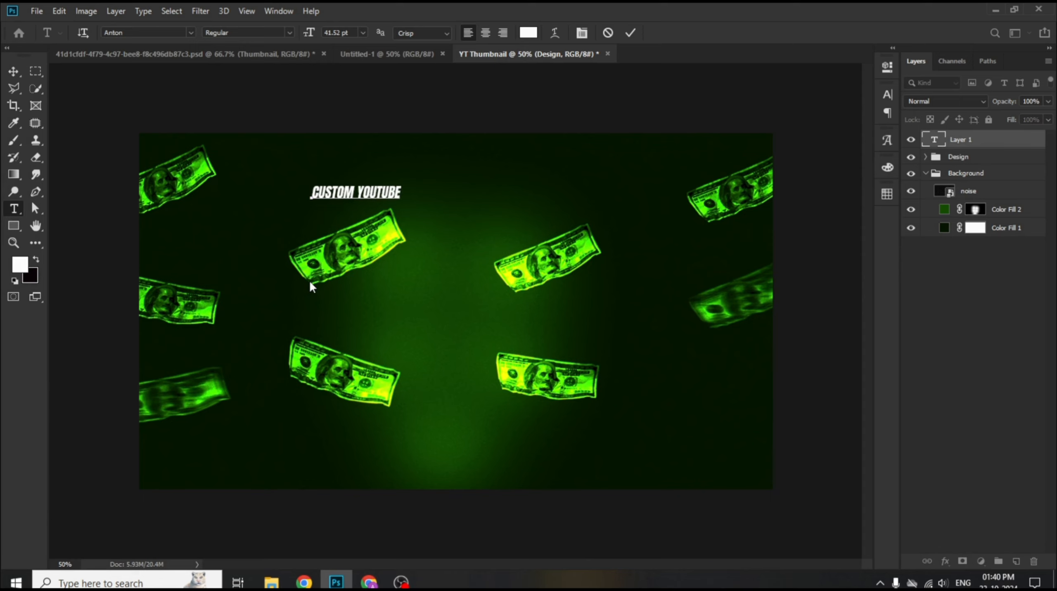
{"action": "left_click", "coordinate": [629, 33]}
Apply faux bold to the CUSTOM YOUTUBE text.
{"action": "left_click", "coordinate": [889, 99]}
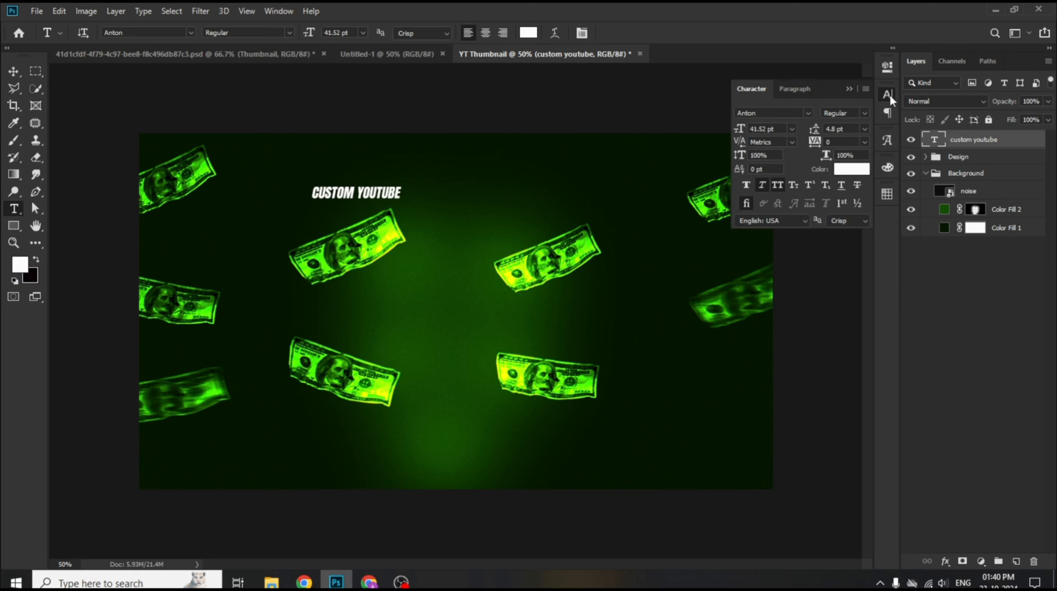
{"action": "left_click", "coordinate": [747, 185]}
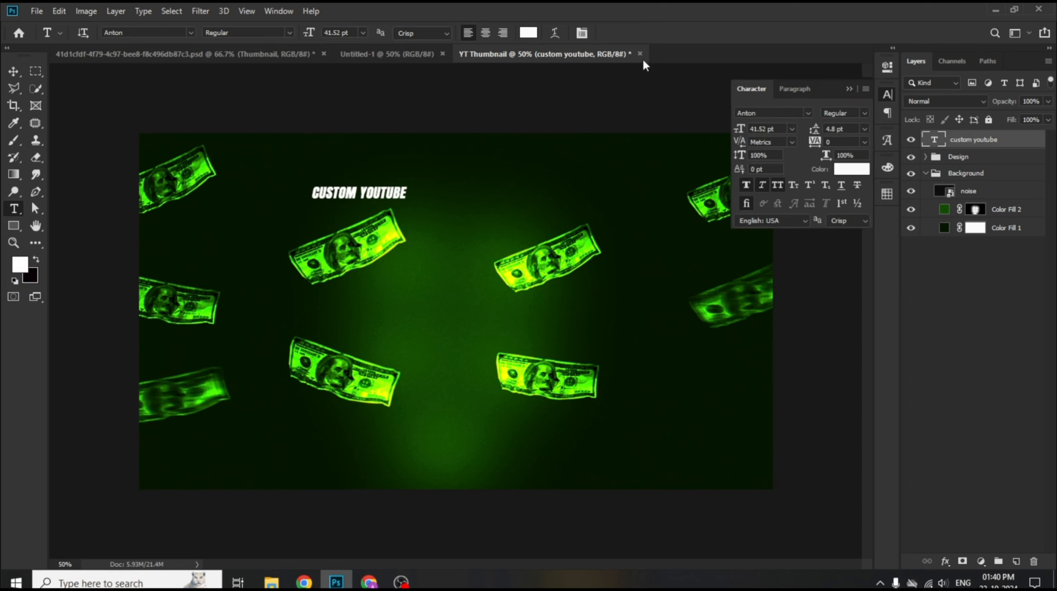
{"action": "left_click", "coordinate": [849, 88]}
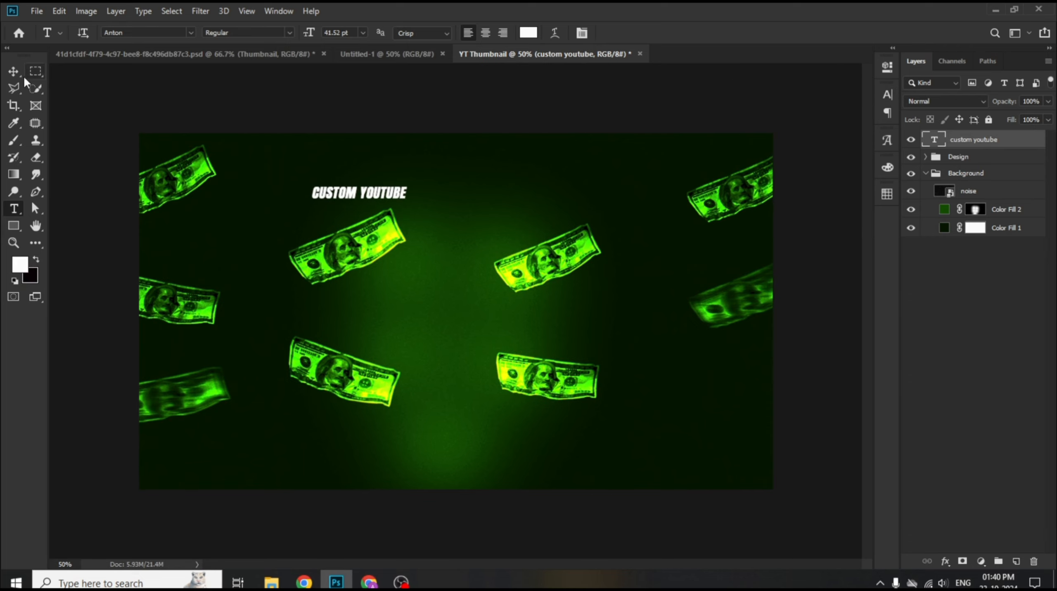
Scale the headline text to about 610% across the canvas top and move it straight down about 0.93 in, centred horizontally.
{"action": "left_click", "coordinate": [14, 71]}
{"action": "key", "text": "ctrl+t"}
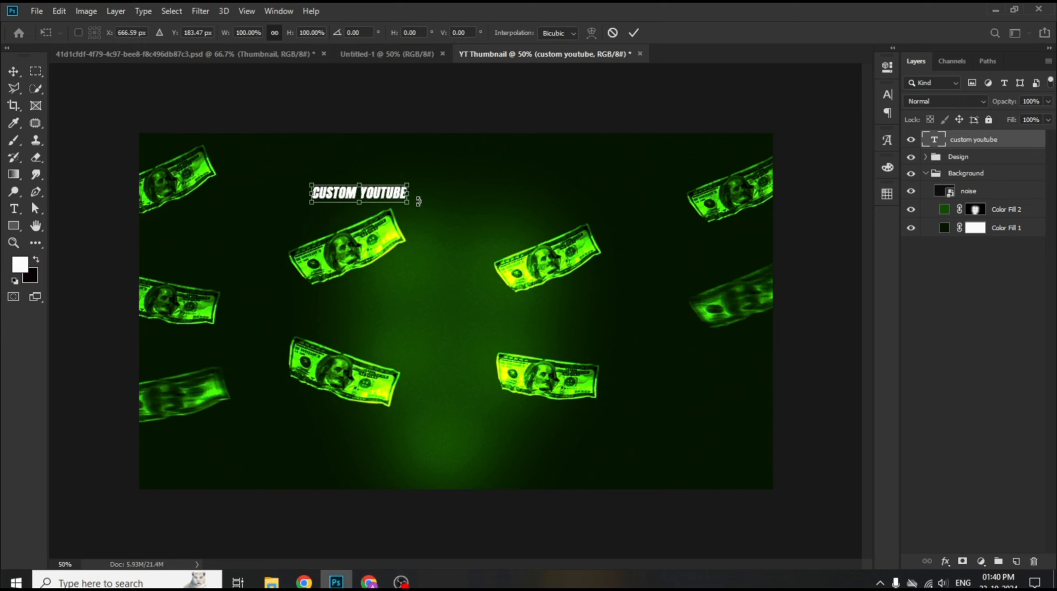
{"action": "left_click_drag", "start_coordinate": [394, 198], "coordinate": [750, 245]}
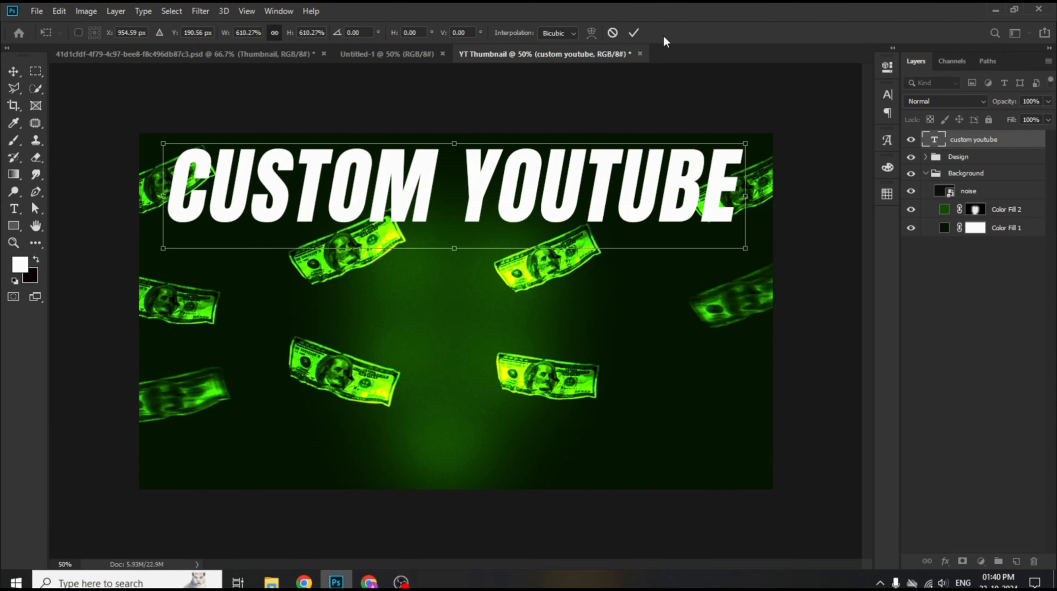
{"action": "left_click", "coordinate": [633, 33]}
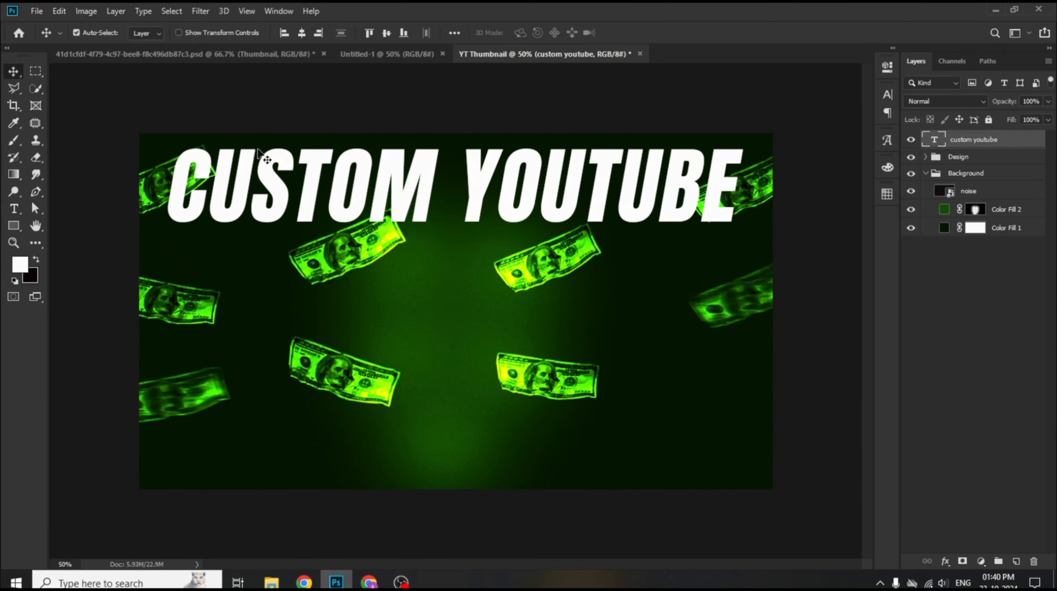
{"action": "left_click_drag", "start_coordinate": [388, 180], "coordinate": [426, 190]}
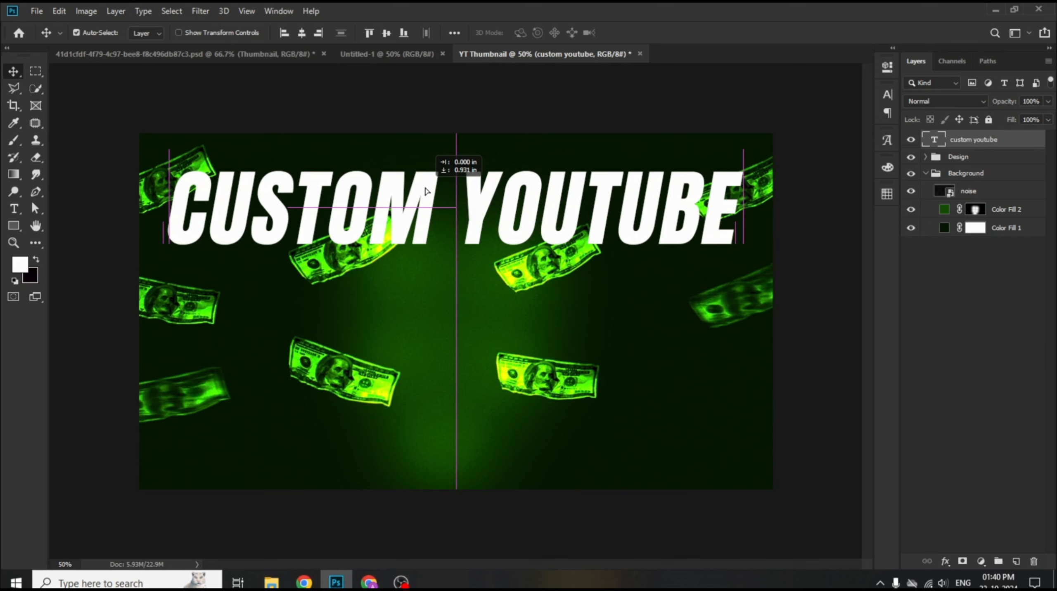
{"action": "left_click", "coordinate": [426, 190]}
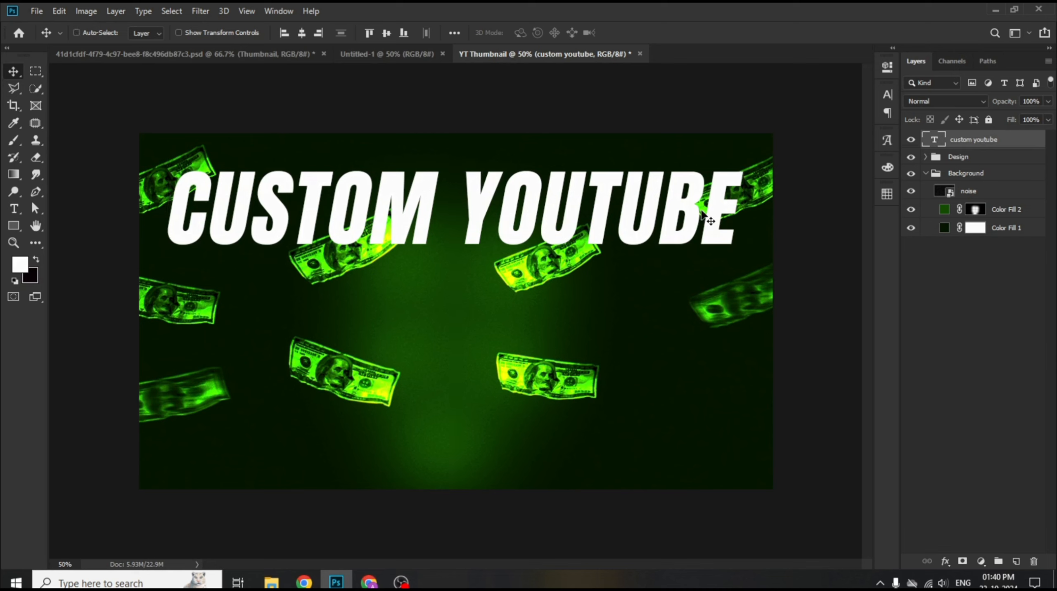
Enlarge the headline text to about 105% and rotate it to -1.24°.
{"action": "key", "text": "ctrl+t"}
{"action": "mouse_move", "coordinate": [752, 215]}
{"action": "left_mouse_down"}
{"action": "mouse_move", "coordinate": [766, 227]}
{"action": "mouse_move", "coordinate": [763, 207]}
{"action": "left_mouse_up"}
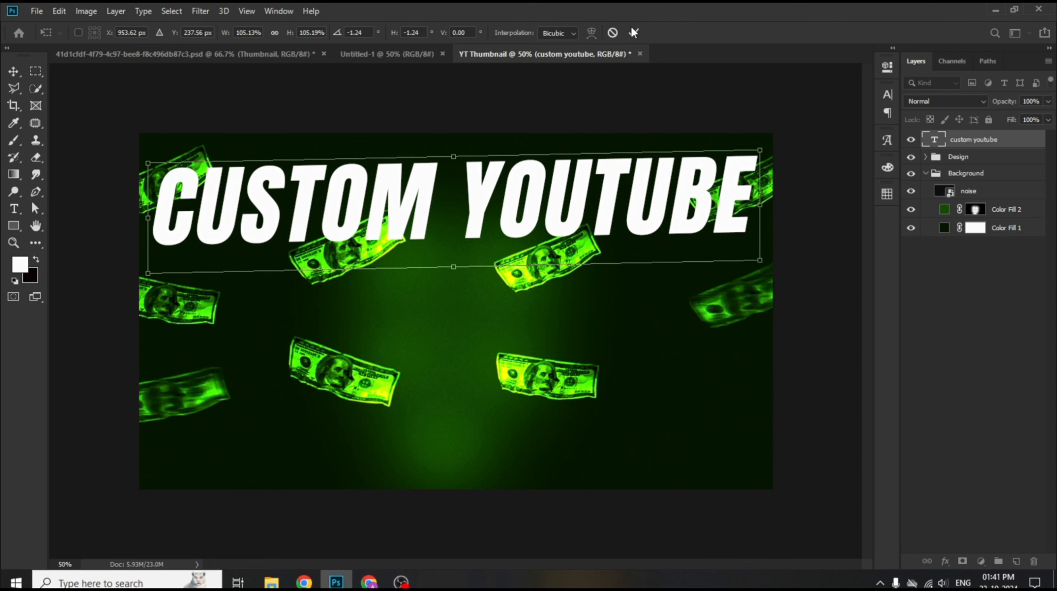
{"action": "left_click", "coordinate": [634, 33]}
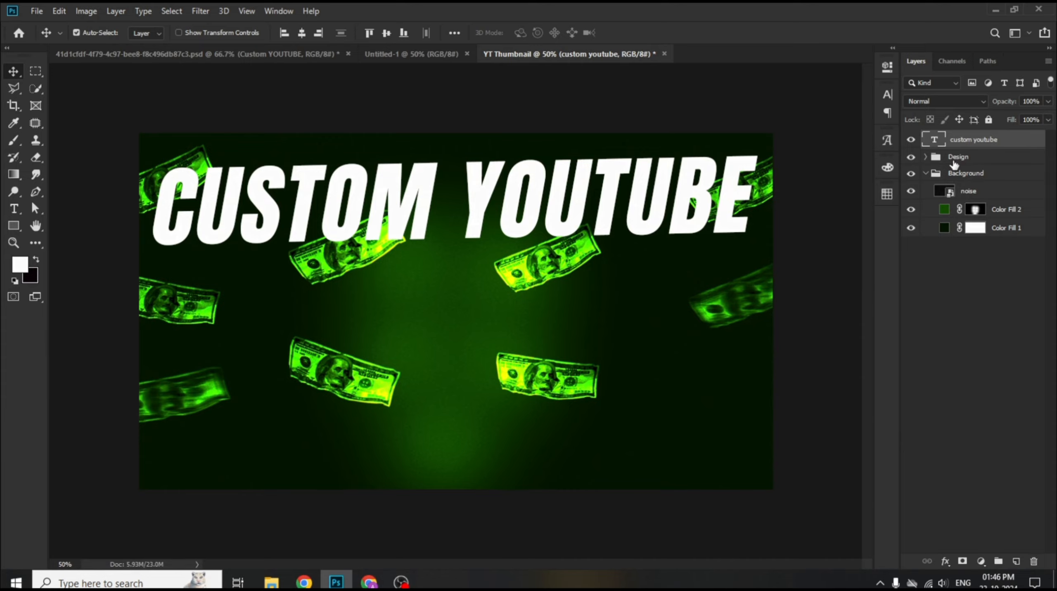
Add a reversed linear Gradient Overlay from white ffffff to grey 919191 to the headline, at 101° and 150% scale.
{"action": "double_click", "coordinate": [1022, 140]}
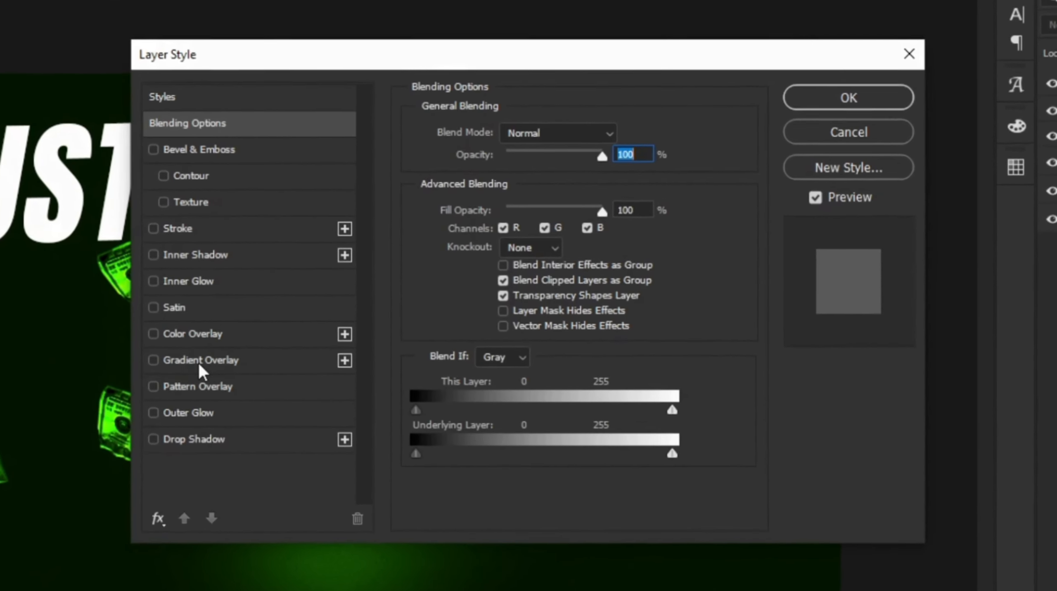
{"action": "left_click", "coordinate": [275, 338]}
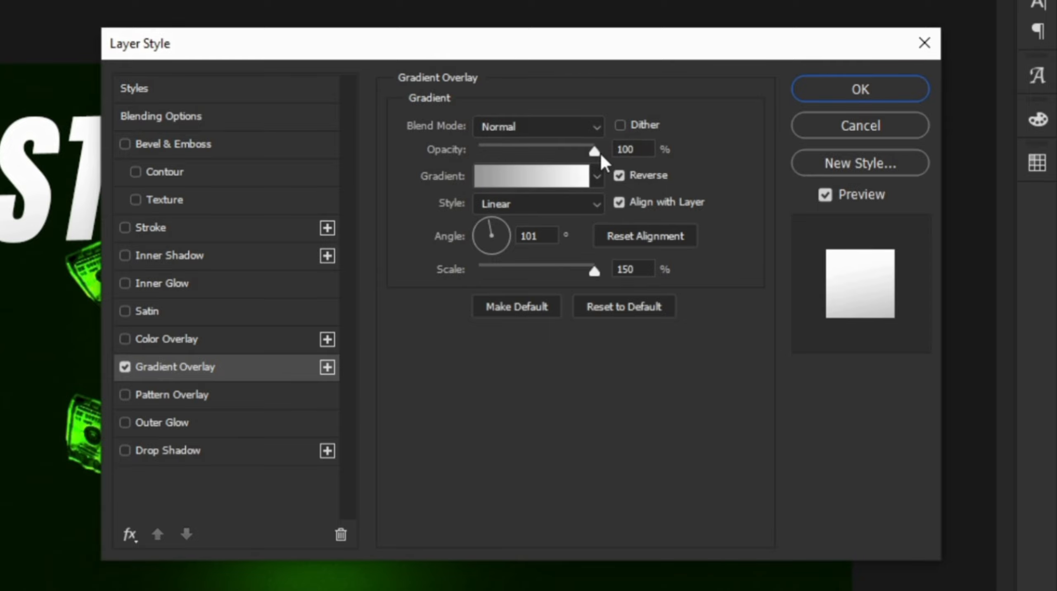
{"action": "left_click", "coordinate": [618, 150]}
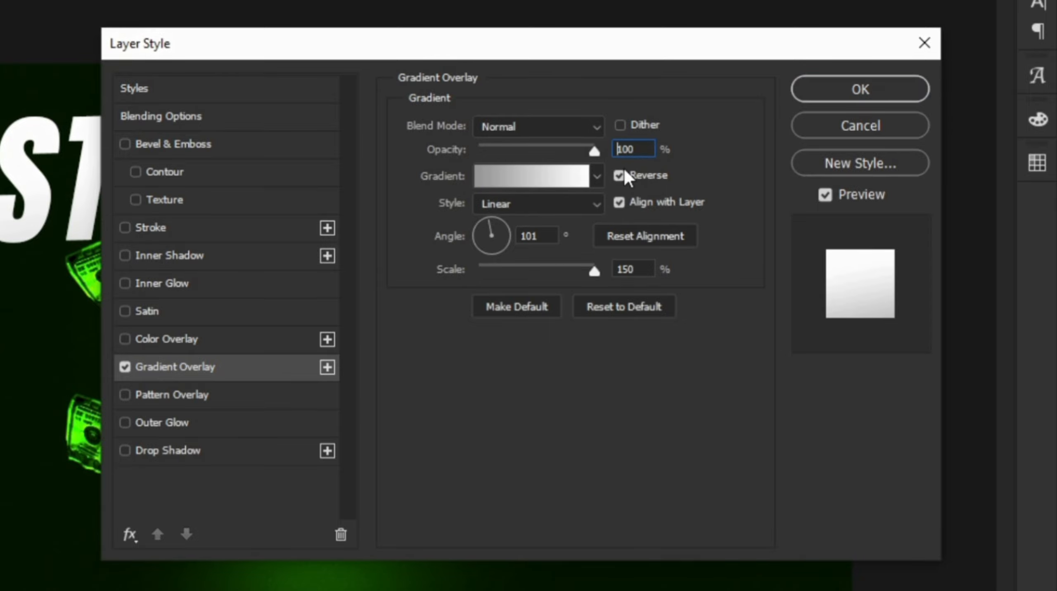
{"action": "left_click", "coordinate": [541, 181]}
{"action": "left_click", "coordinate": [444, 456]}
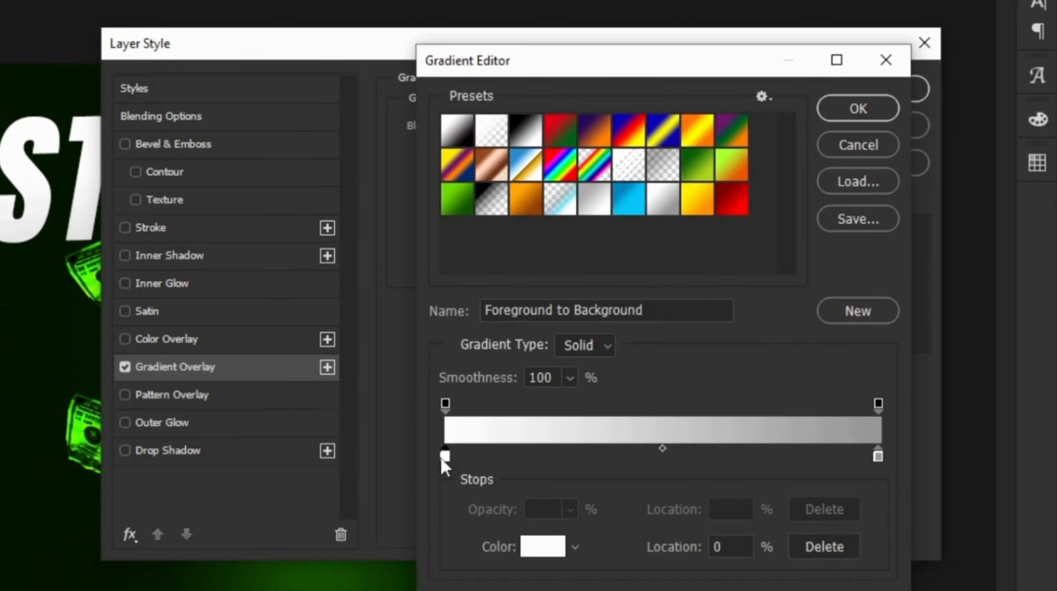
{"action": "left_click", "coordinate": [534, 552]}
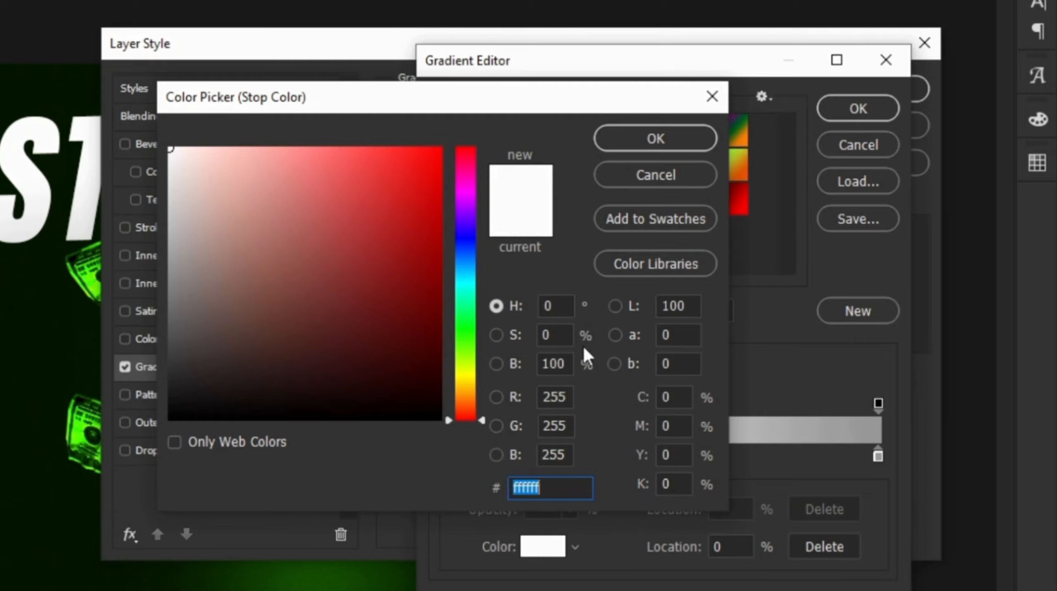
{"action": "left_click", "coordinate": [609, 145]}
{"action": "left_click", "coordinate": [877, 456]}
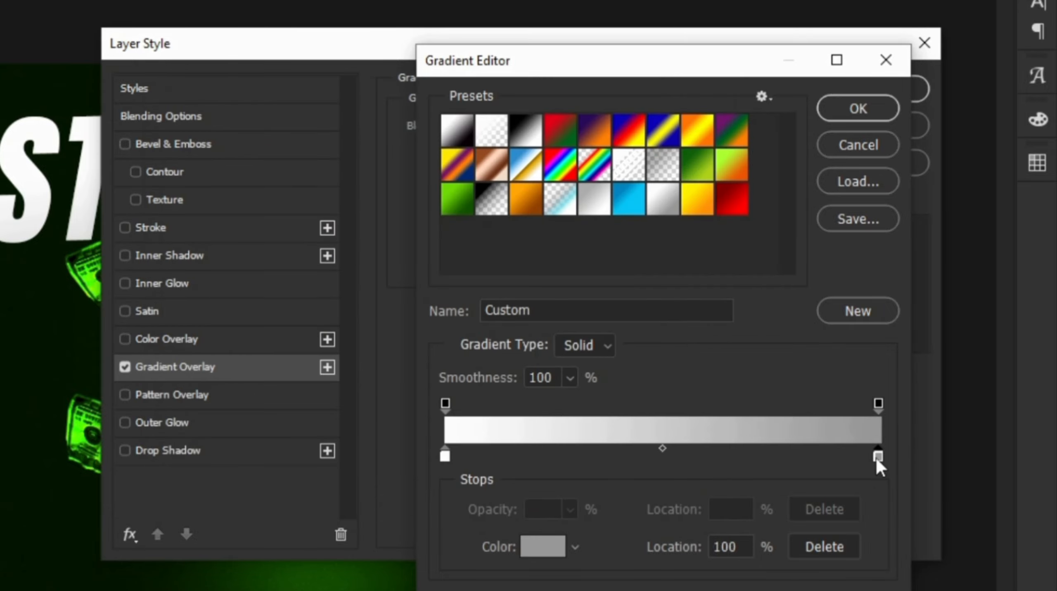
{"action": "left_click", "coordinate": [545, 547]}
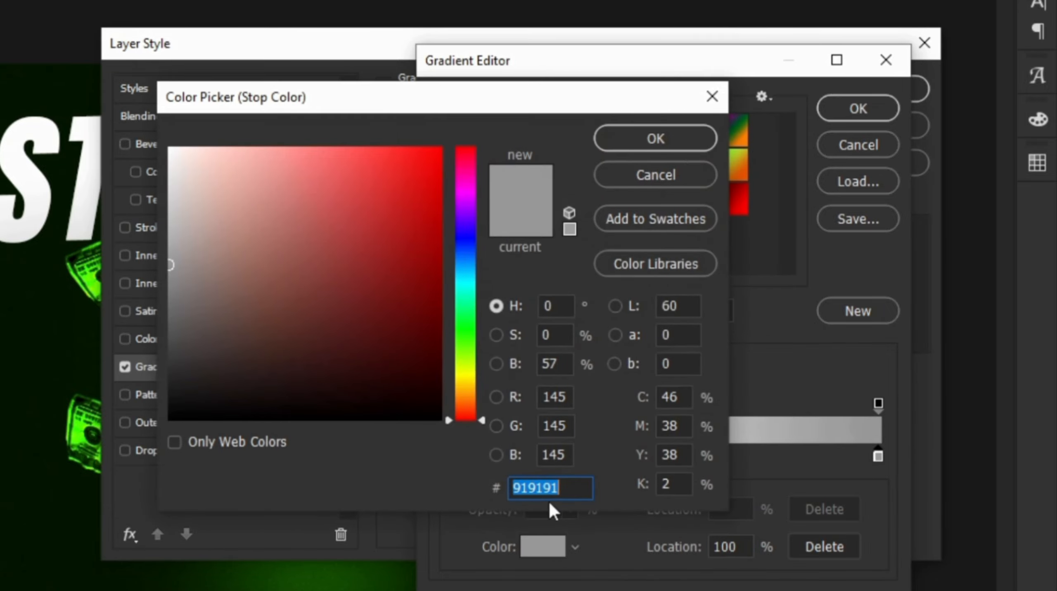
{"action": "left_click", "coordinate": [668, 140]}
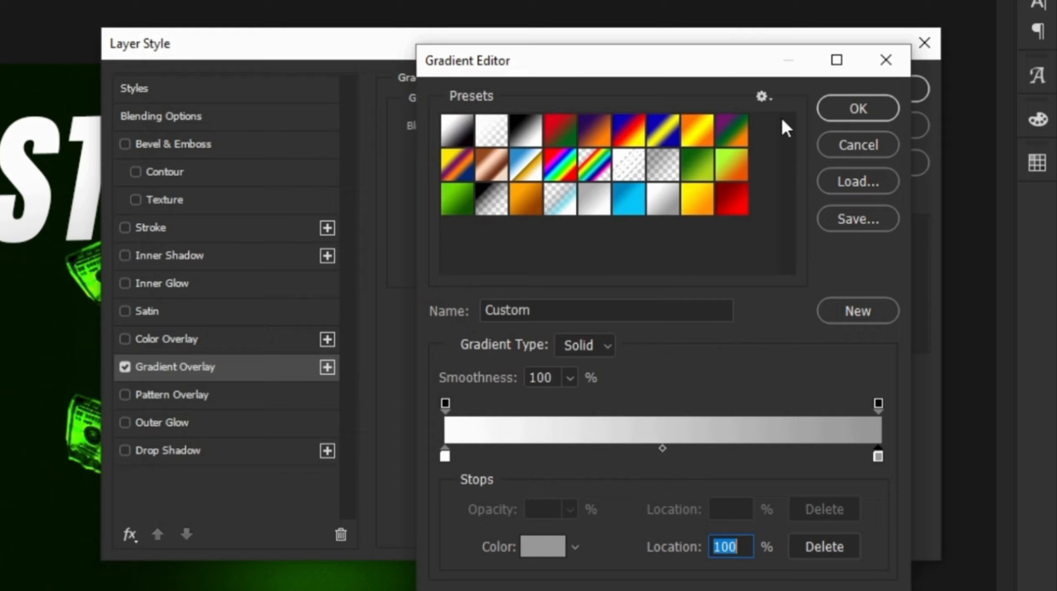
{"action": "left_click", "coordinate": [839, 112]}
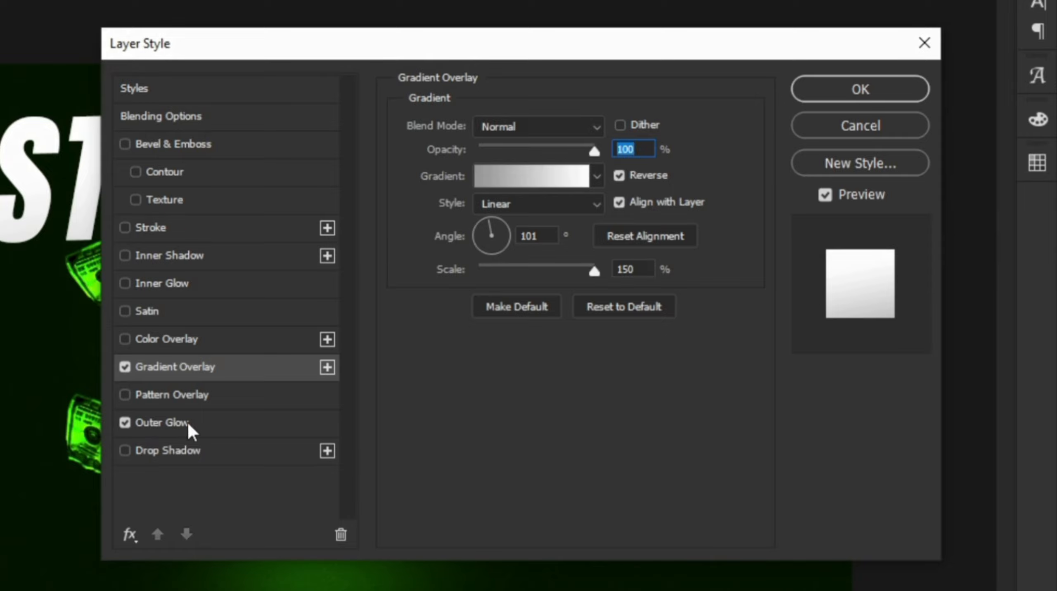
Set the headline's Outer Glow to Overlay mode, 23% opacity, white ffffff and 9 px size.
{"action": "left_click", "coordinate": [215, 431]}
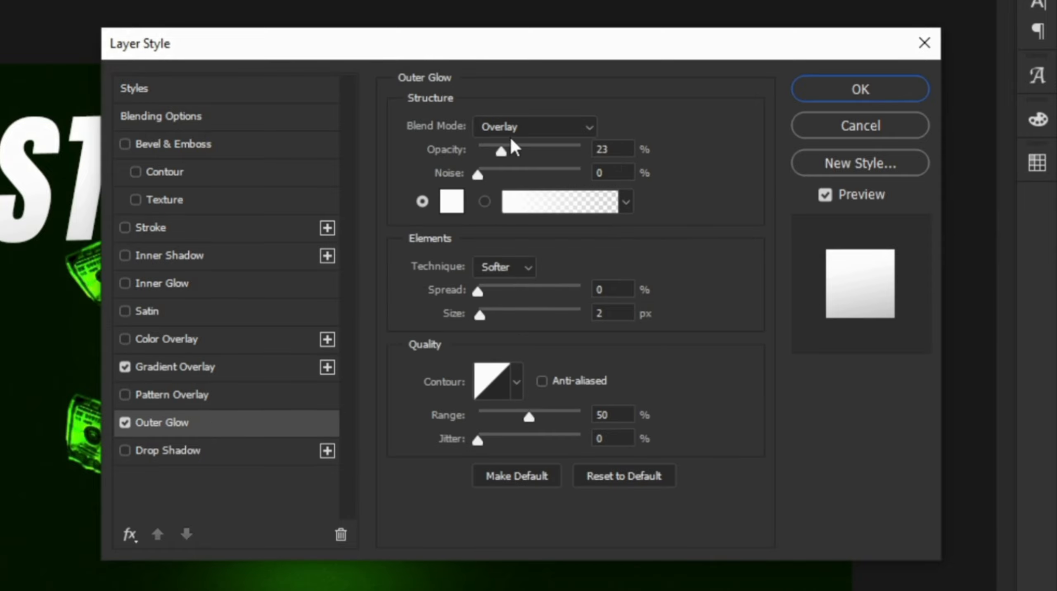
{"action": "left_click", "coordinate": [544, 131]}
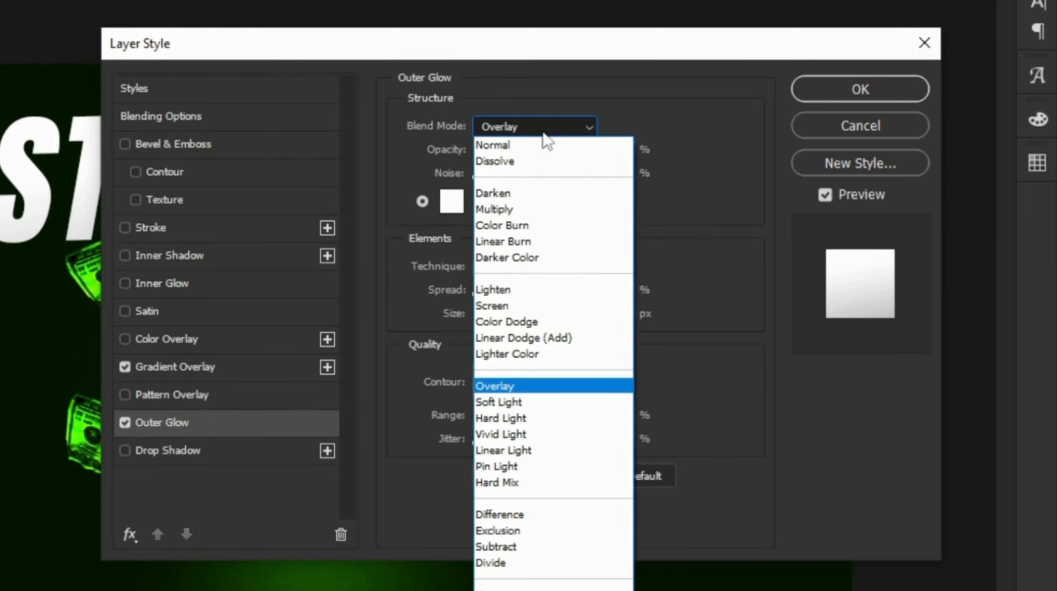
{"action": "left_click", "coordinate": [493, 389]}
{"action": "left_click", "coordinate": [534, 147]}
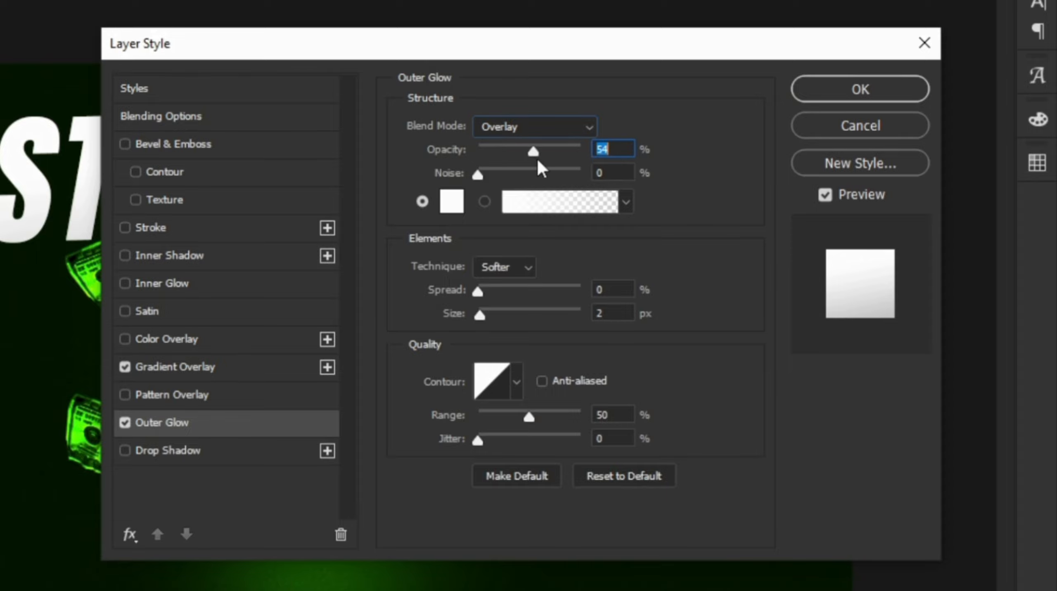
{"action": "key", "text": "ctrl+z"}
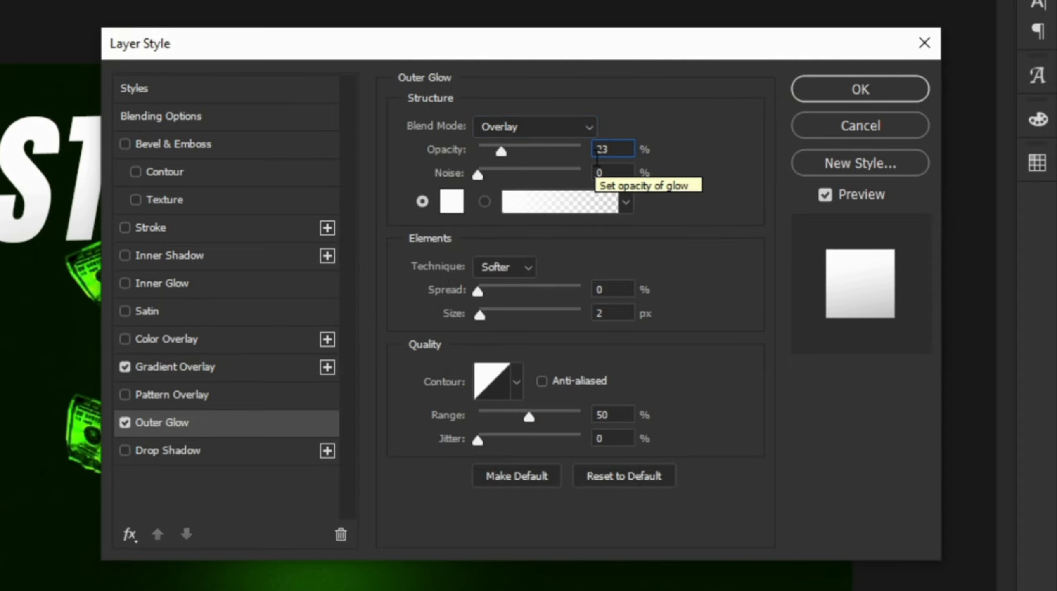
{"action": "left_click", "coordinate": [455, 205]}
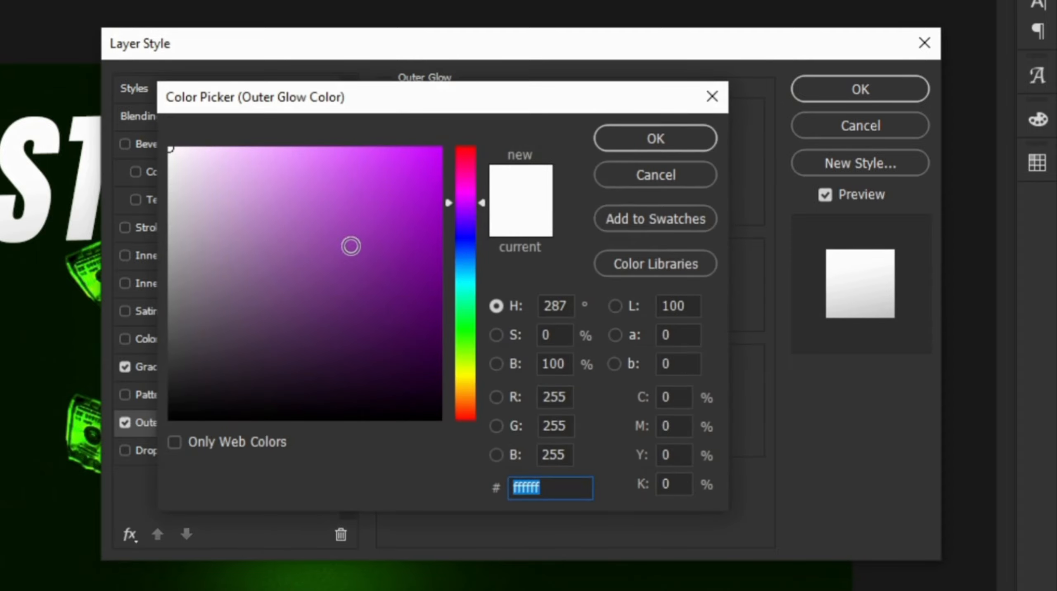
{"action": "left_click_drag", "start_coordinate": [349, 244], "coordinate": [147, 145]}
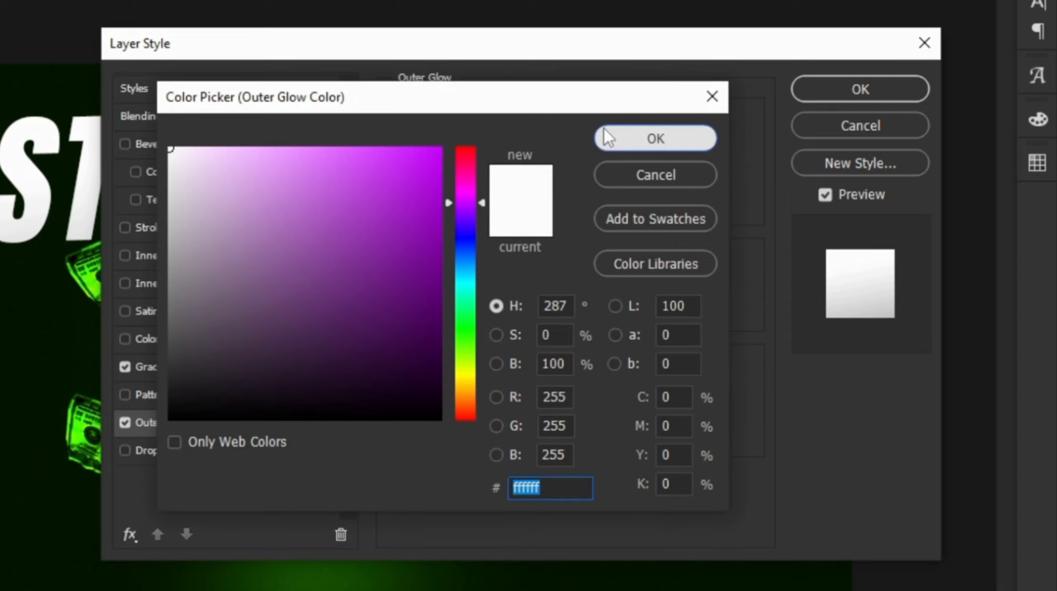
{"action": "left_click", "coordinate": [655, 150]}
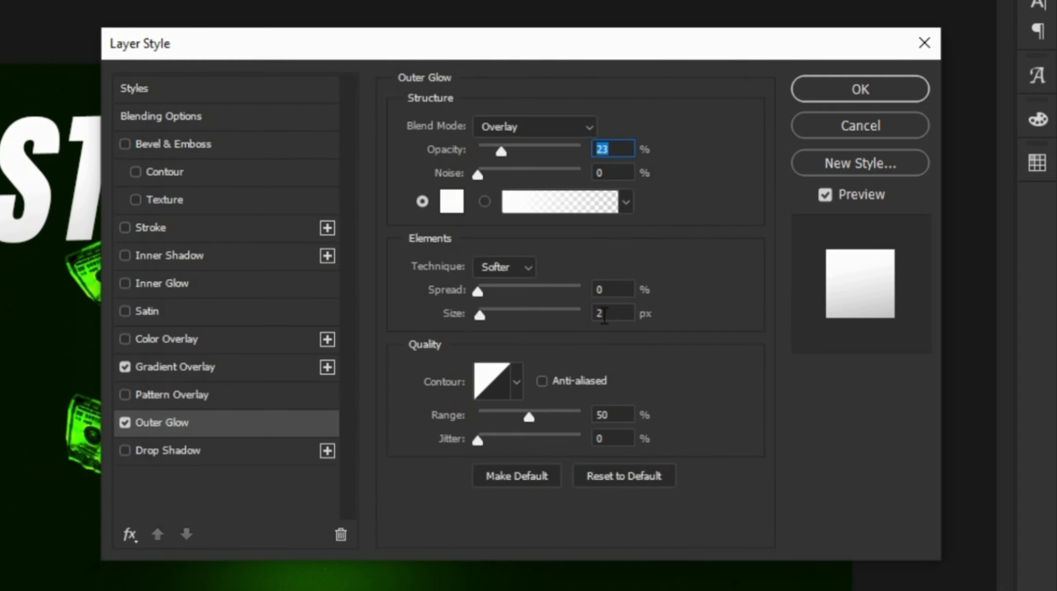
{"action": "left_click", "coordinate": [603, 313]}
{"action": "type", "text": "9"}
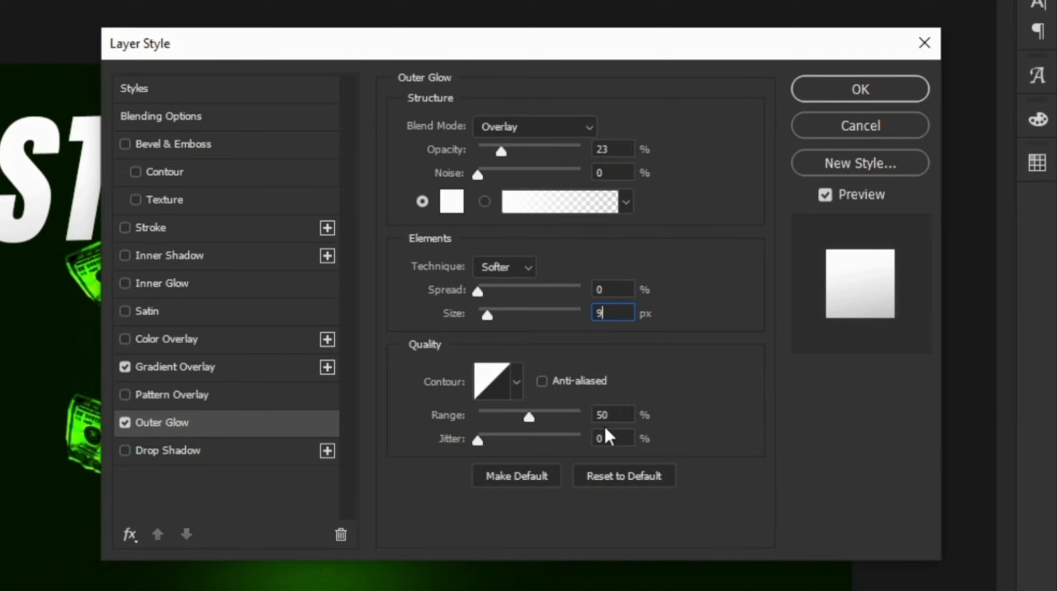
{"action": "left_click", "coordinate": [521, 347]}
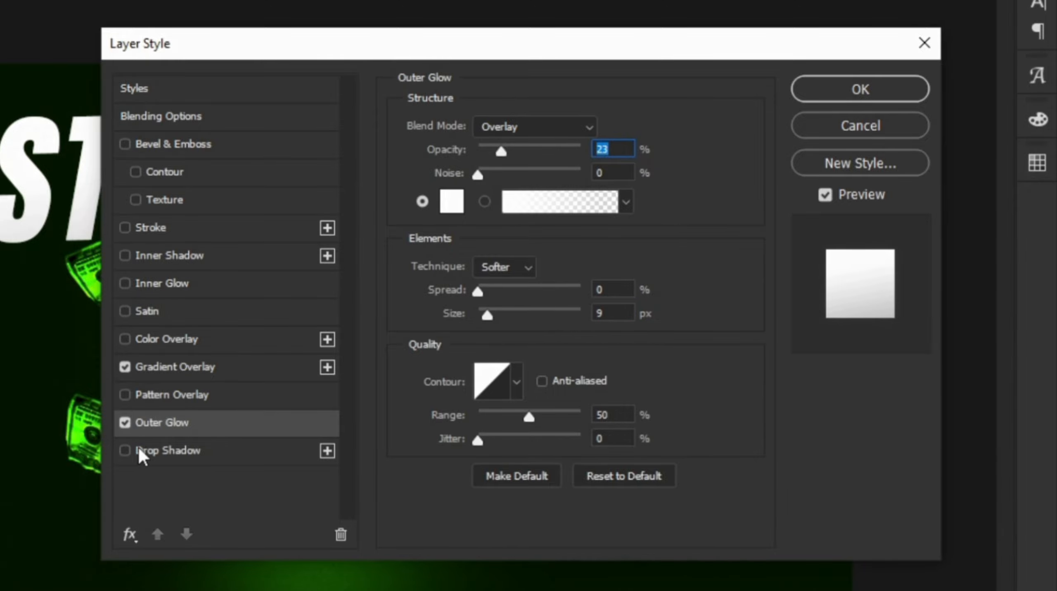
Add a Drop Shadow to the CUSTOM YOUTUBE headline in Multiply mode with black 000000.
{"action": "left_click", "coordinate": [126, 451]}
{"action": "left_click", "coordinate": [232, 462]}
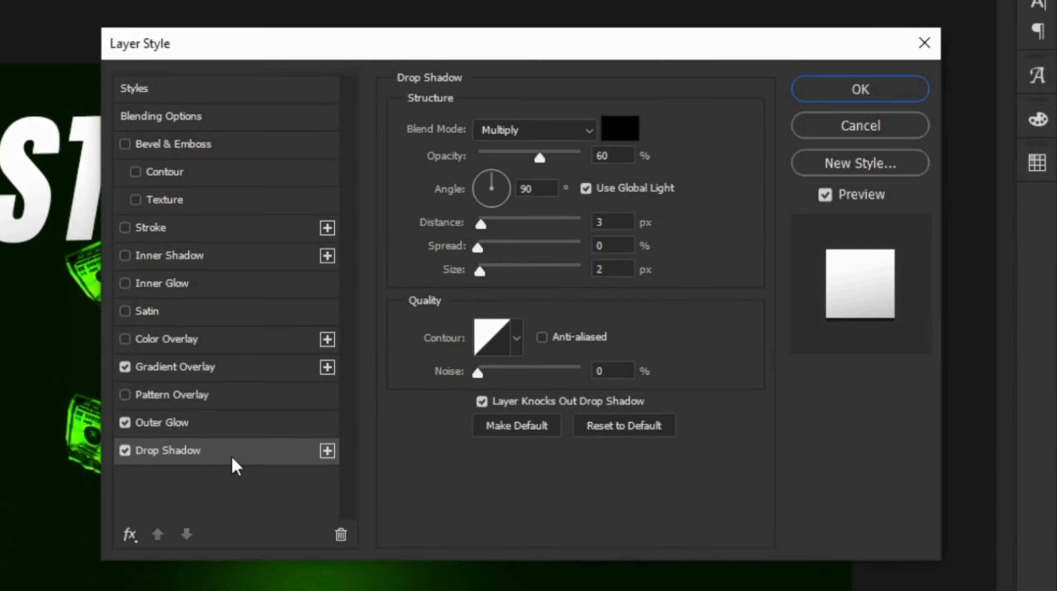
{"action": "left_click", "coordinate": [539, 137]}
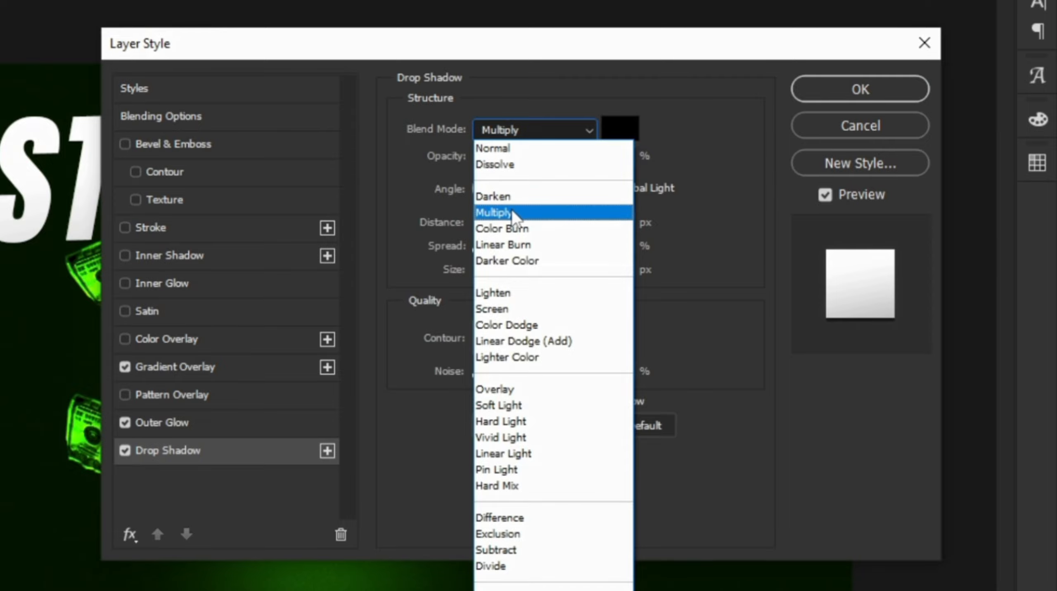
{"action": "left_click", "coordinate": [493, 212]}
{"action": "left_click", "coordinate": [603, 129]}
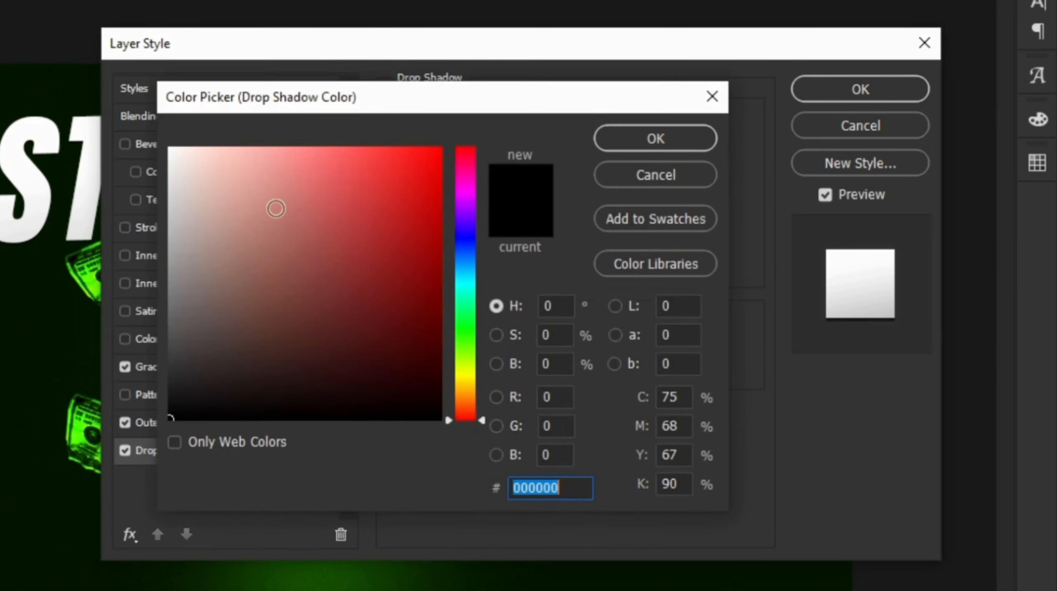
{"action": "left_click_drag", "start_coordinate": [279, 208], "coordinate": [170, 419]}
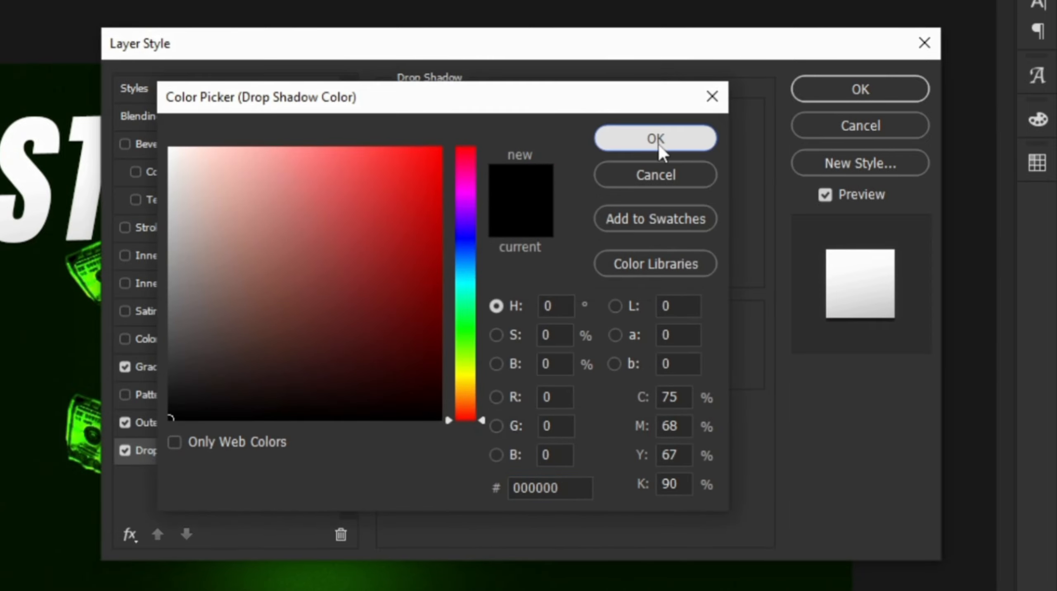
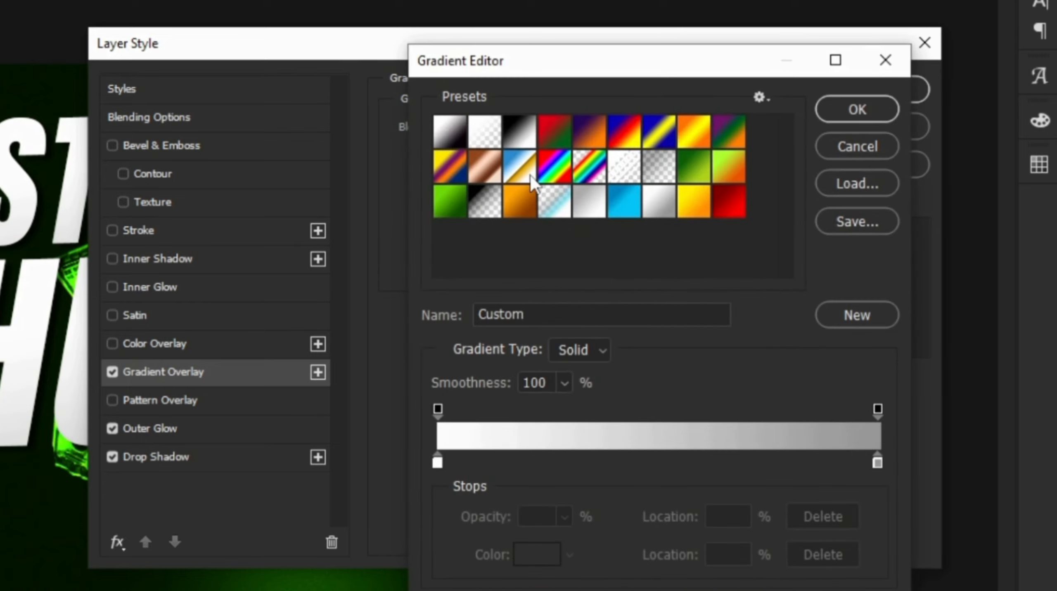
Change the THUMBNAIL text's Gradient Overlay to the yellow-orange preset, running from fff000 to ff8a00.
{"action": "left_click", "coordinate": [696, 205]}
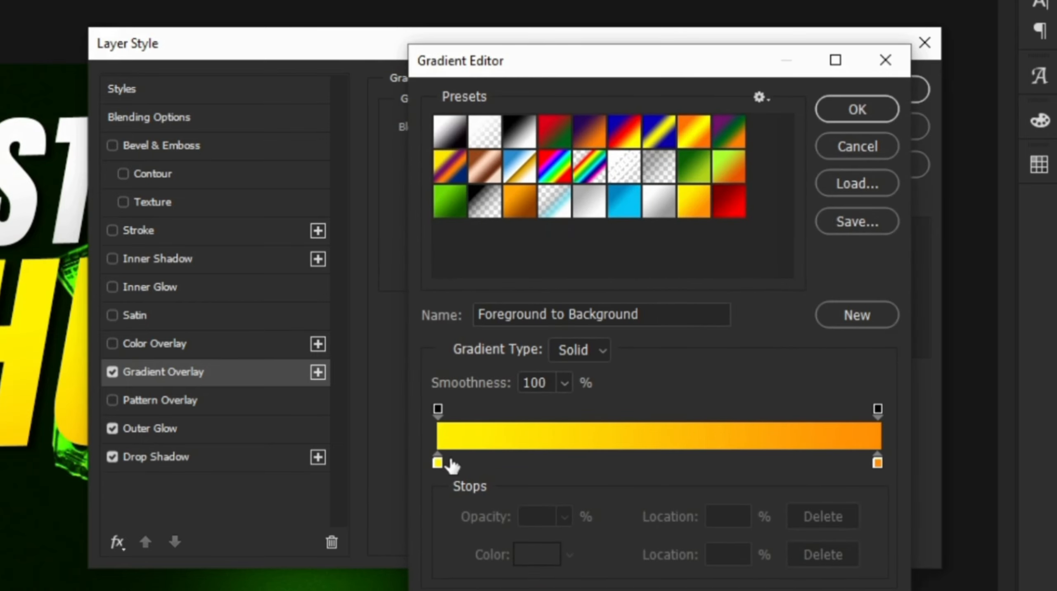
{"action": "left_click", "coordinate": [437, 462]}
{"action": "left_click", "coordinate": [529, 554]}
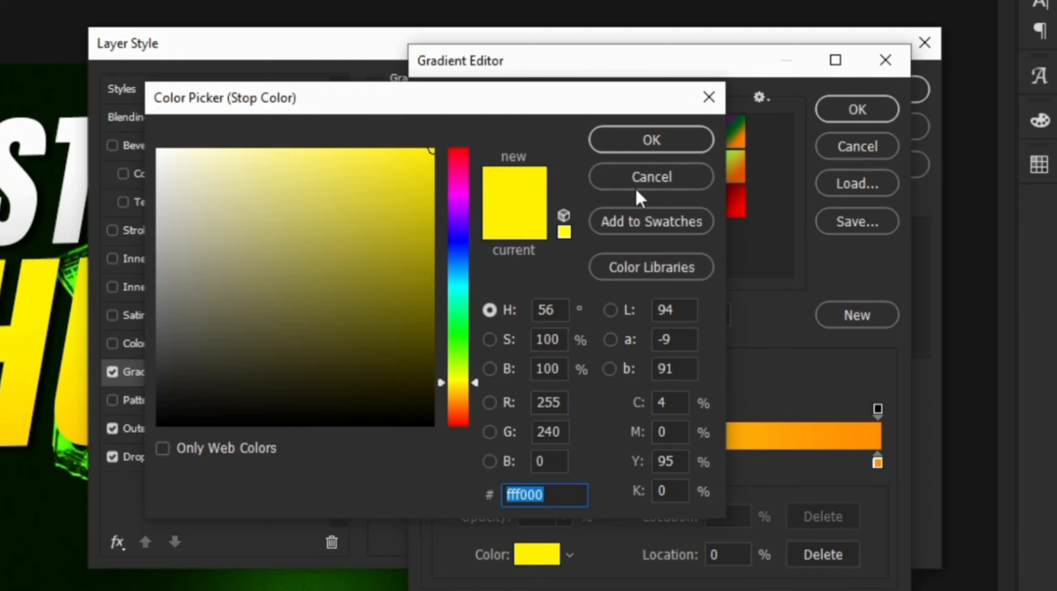
{"action": "left_click", "coordinate": [646, 138]}
{"action": "left_click", "coordinate": [878, 462]}
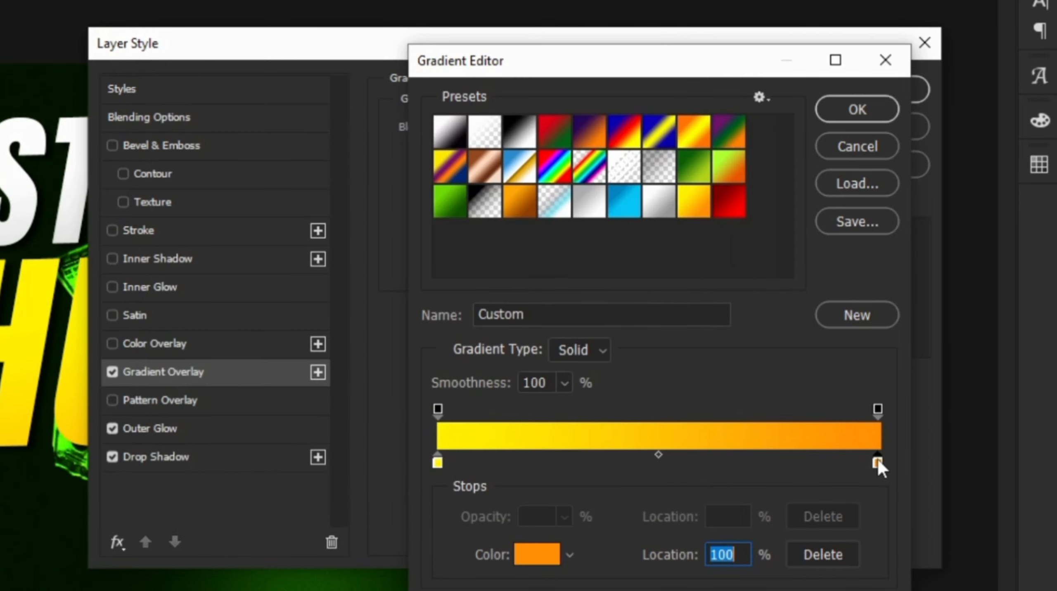
{"action": "left_click", "coordinate": [524, 557]}
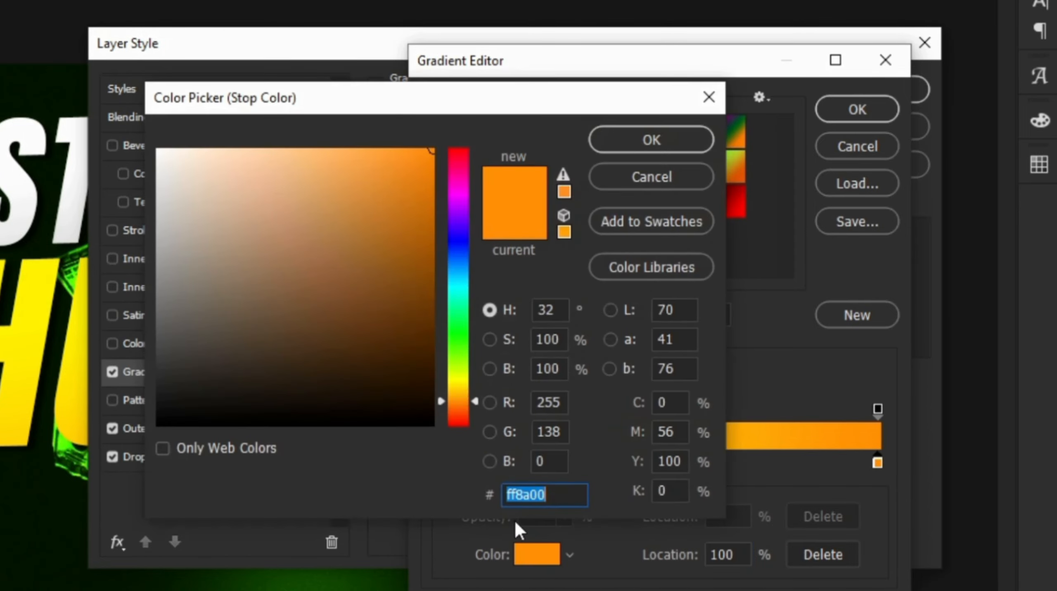
{"action": "left_click", "coordinate": [641, 139]}
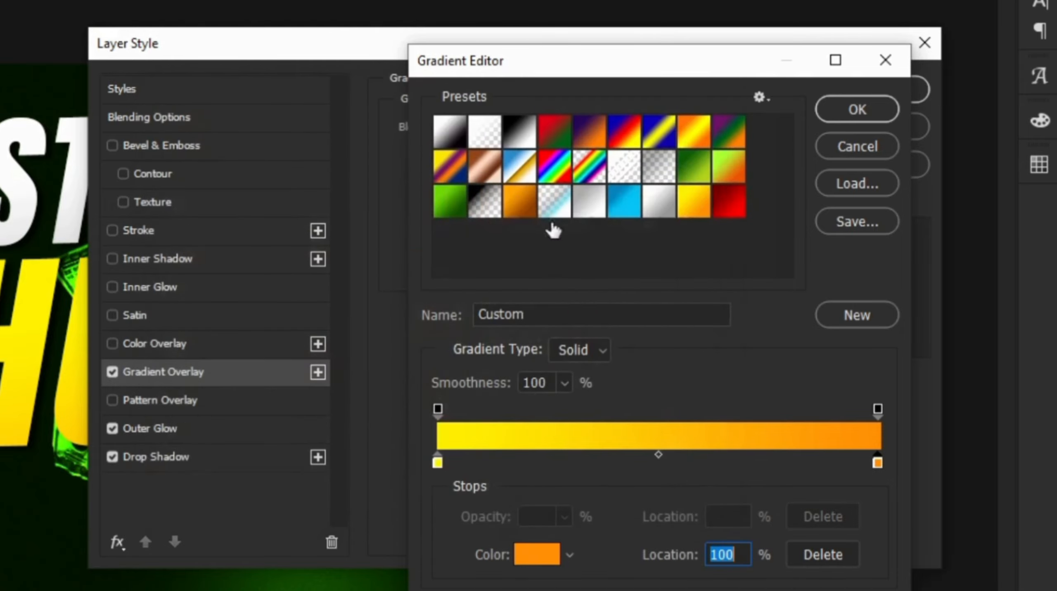
{"action": "left_click", "coordinate": [836, 119]}
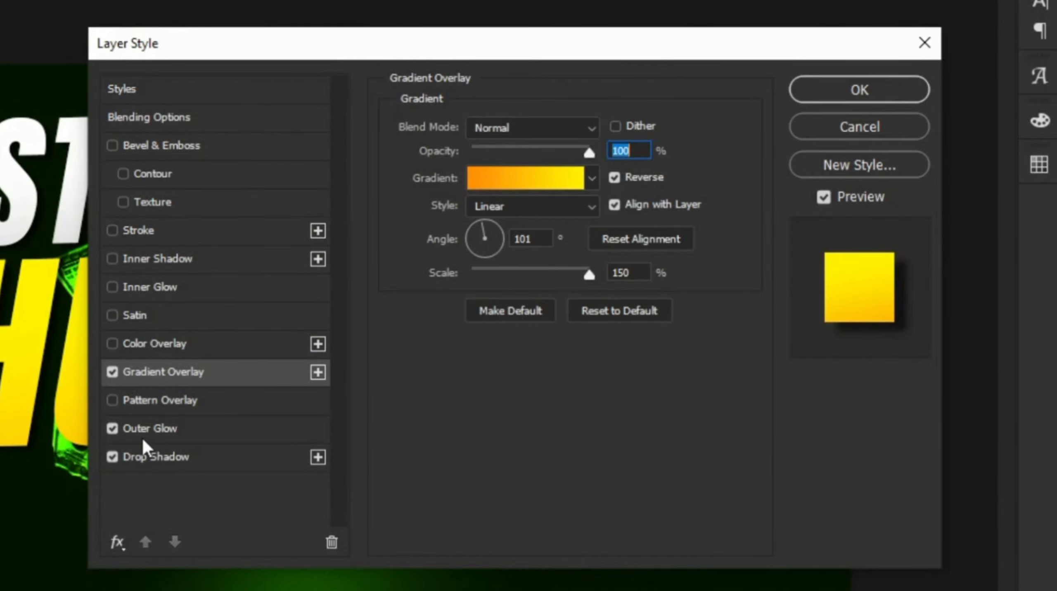
Set the THUMBNAIL text's Outer Glow colour to 3b3300, check its Drop Shadow settings and apply the layer style.
{"action": "left_click", "coordinate": [213, 433]}
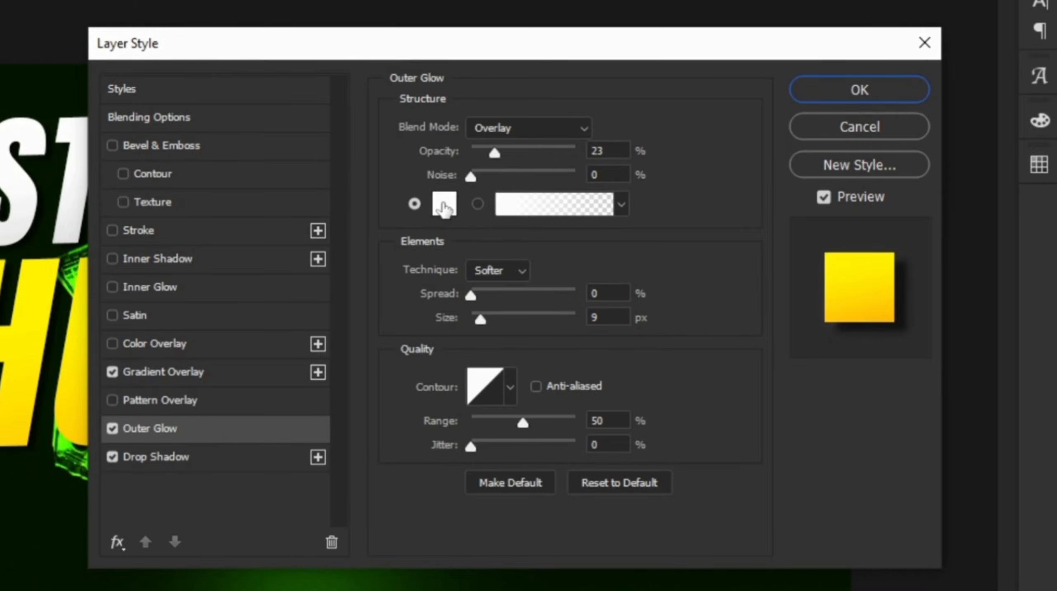
{"action": "left_click", "coordinate": [444, 205]}
{"action": "type", "text": "3b3300"}
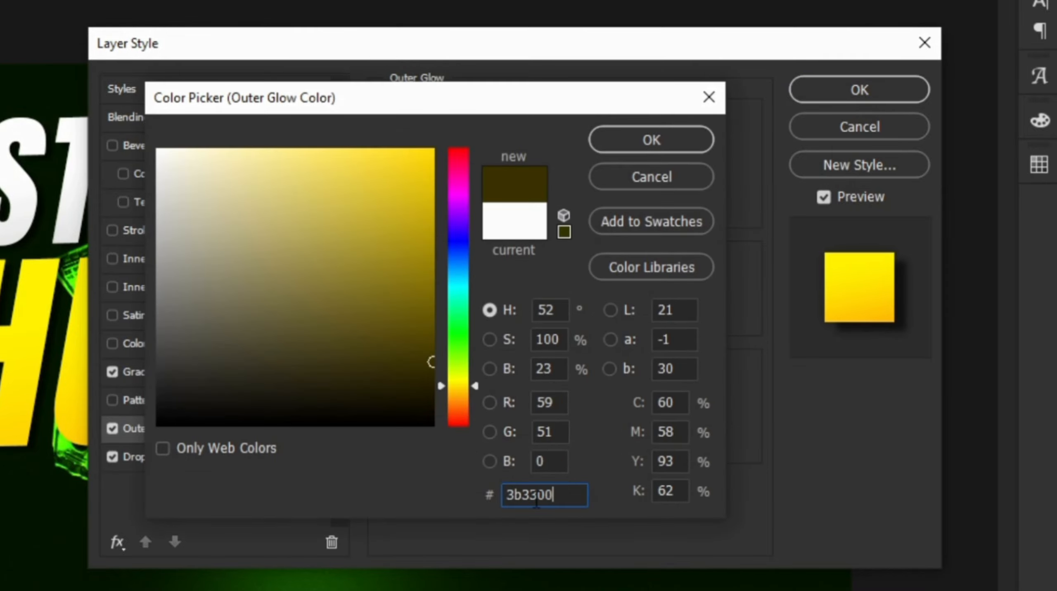
{"action": "left_click", "coordinate": [620, 138]}
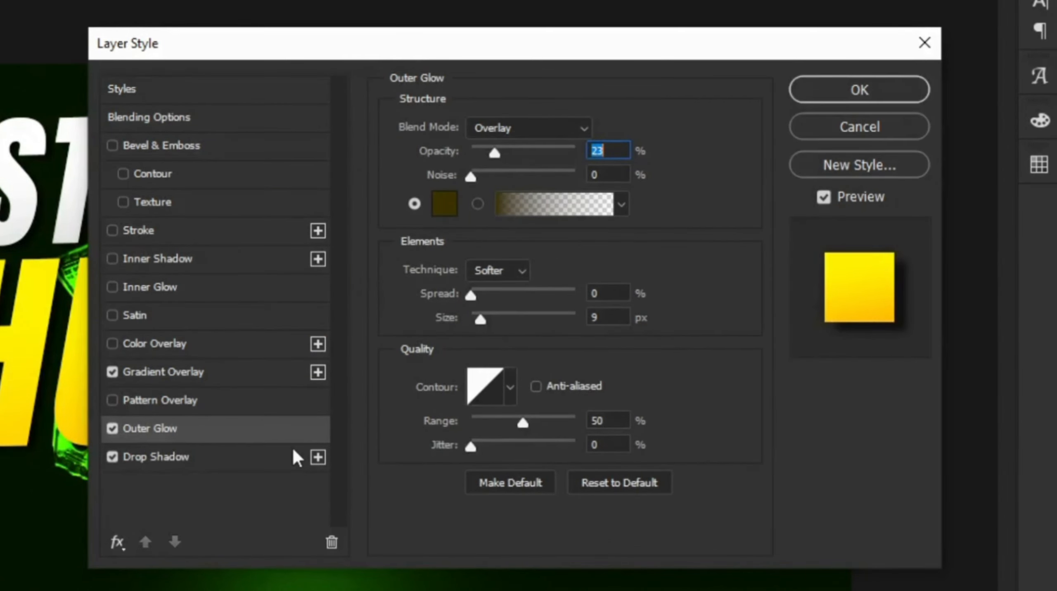
{"action": "left_click", "coordinate": [228, 458]}
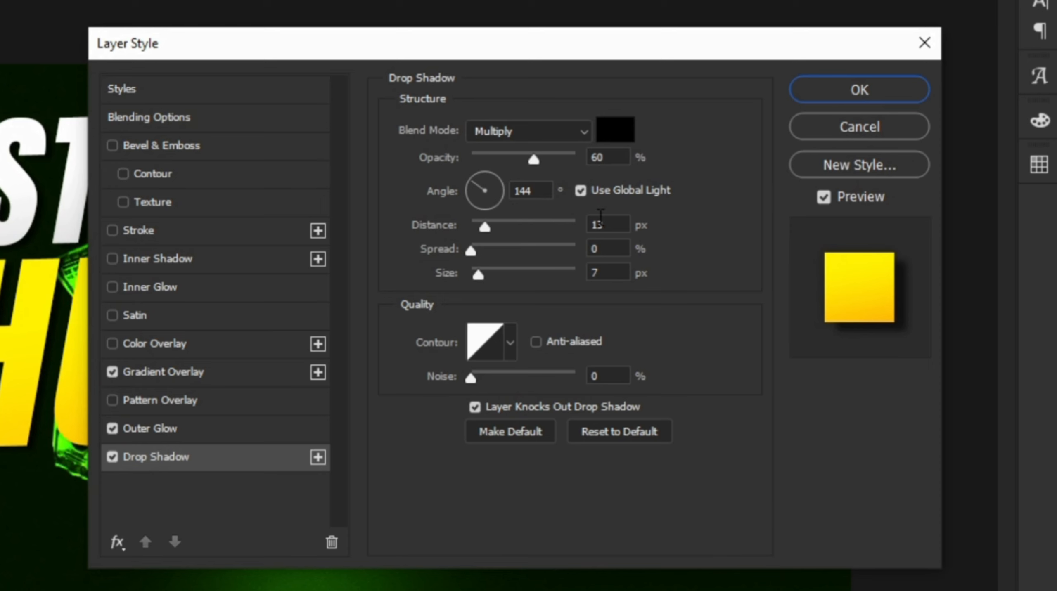
{"action": "left_click", "coordinate": [811, 90]}
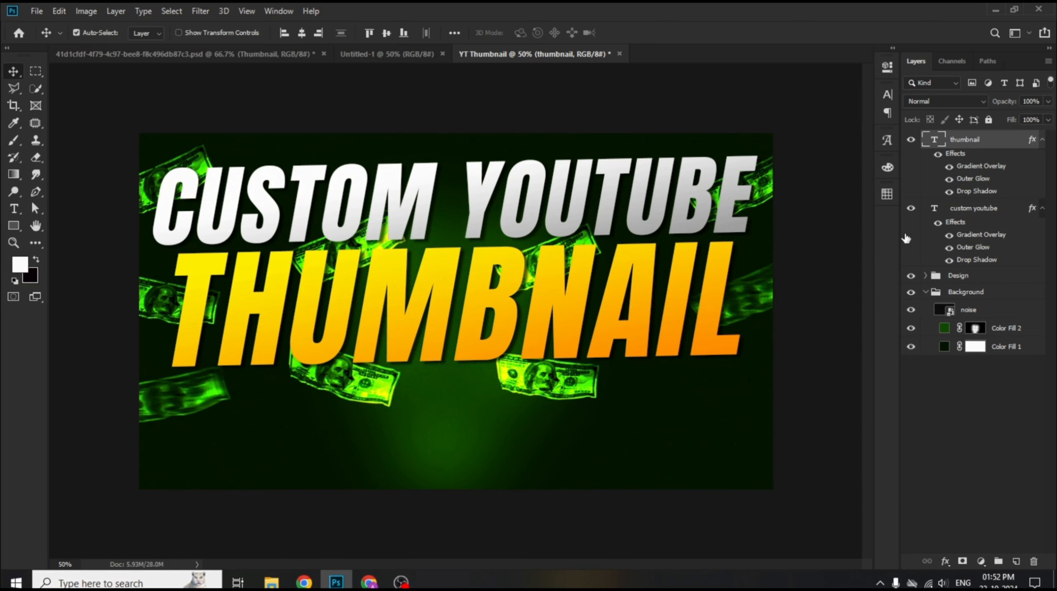
Reposition the Gradient Overlay slightly upward on the THUMBNAIL text and apply the layer style.
{"action": "double_click", "coordinate": [960, 169]}
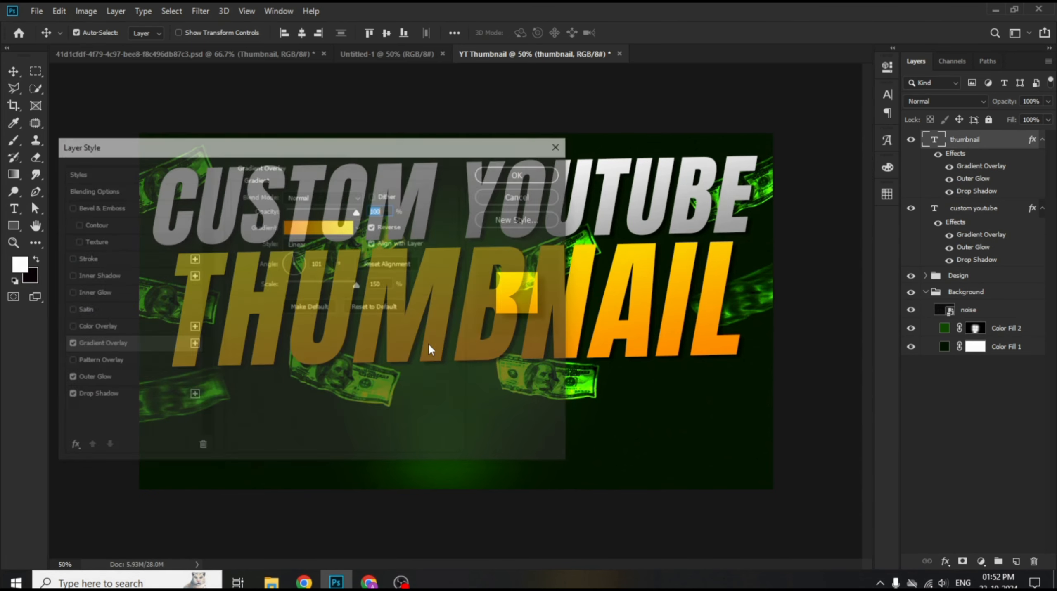
{"action": "mouse_move", "coordinate": [360, 150]}
{"action": "left_mouse_down"}
{"action": "mouse_move", "coordinate": [812, 145]}
{"action": "mouse_move", "coordinate": [760, 130]}
{"action": "mouse_move", "coordinate": [1046, 163]}
{"action": "left_mouse_up"}
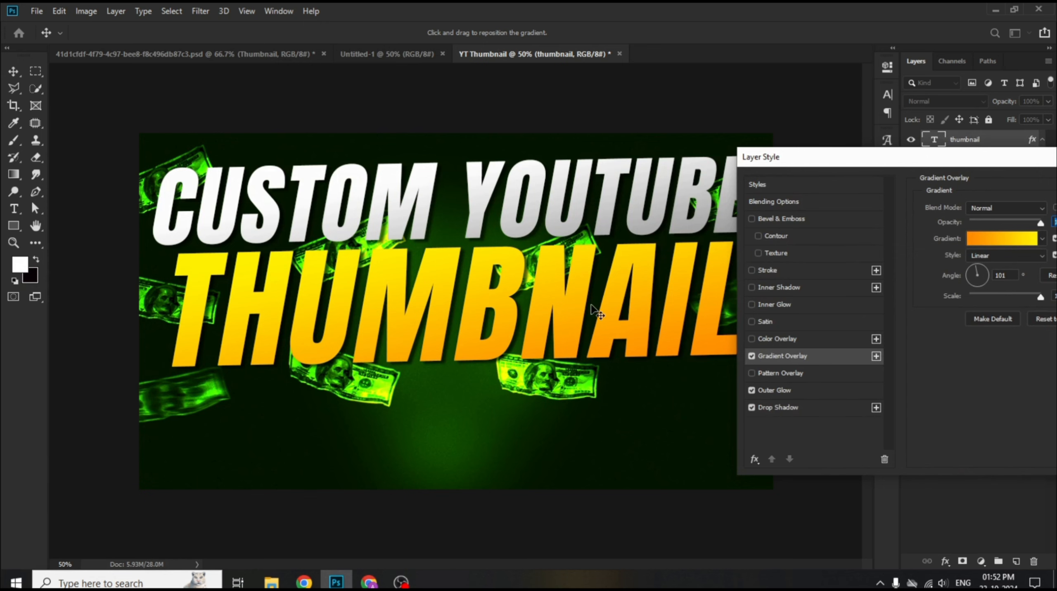
{"action": "left_click_drag", "start_coordinate": [558, 310], "coordinate": [558, 272]}
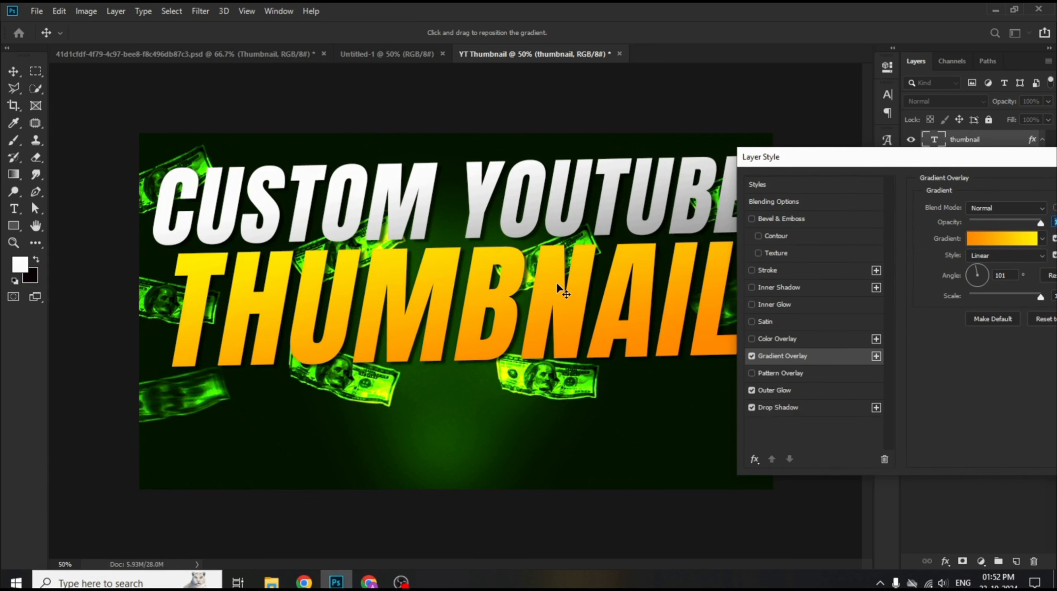
{"action": "left_click_drag", "start_coordinate": [951, 170], "coordinate": [476, 165]}
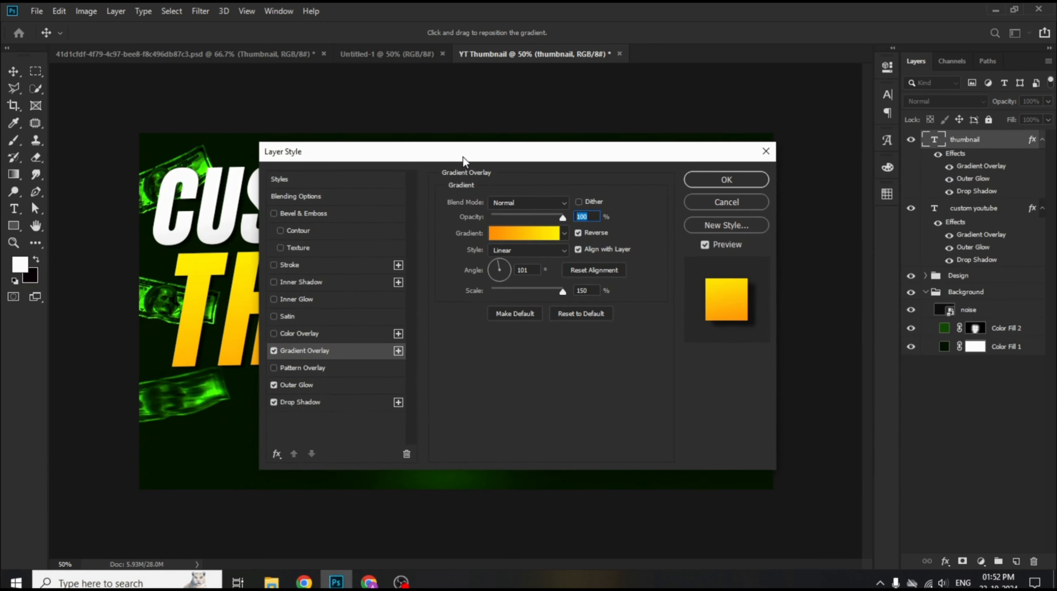
{"action": "left_click", "coordinate": [722, 179]}
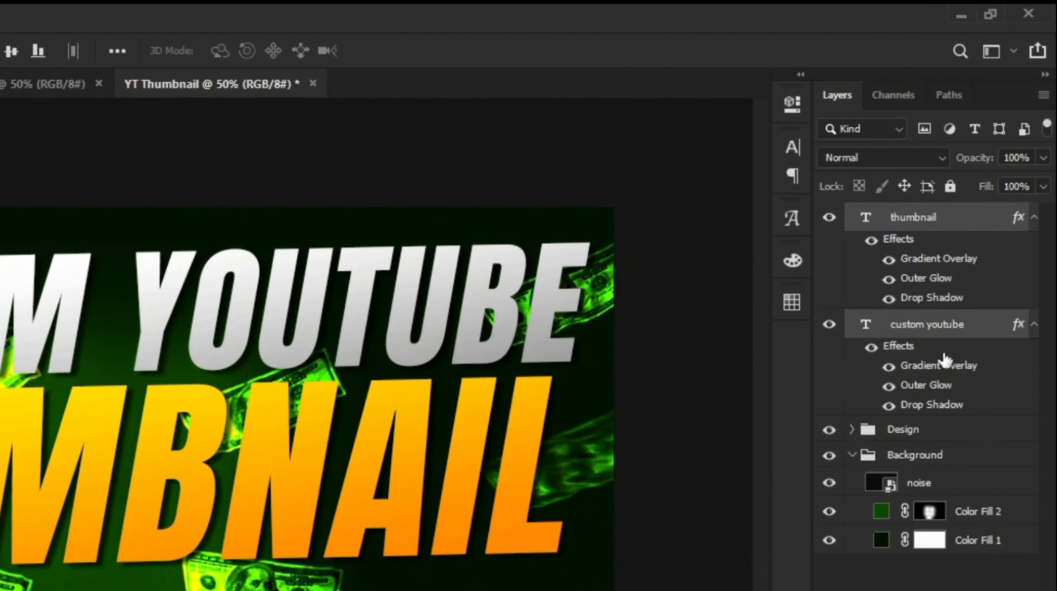
Group the thumbnail and custom youtube text layers and name the group Back Text.
{"action": "key", "text": "ctrl+g"}
{"action": "double_click", "coordinate": [900, 216]}
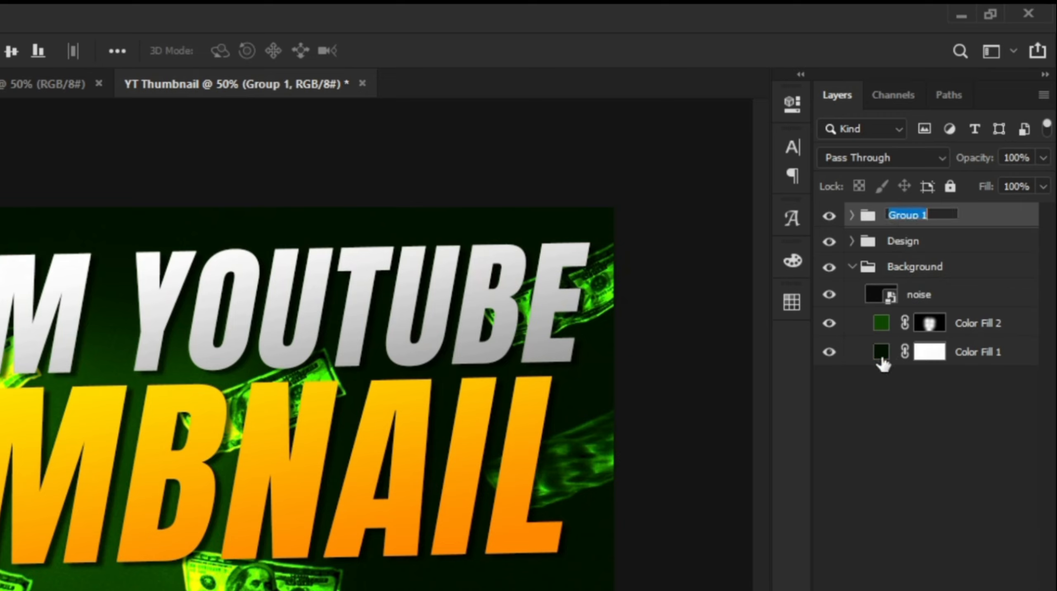
{"action": "type", "text": "Back Text"}
{"action": "key", "text": "Return"}
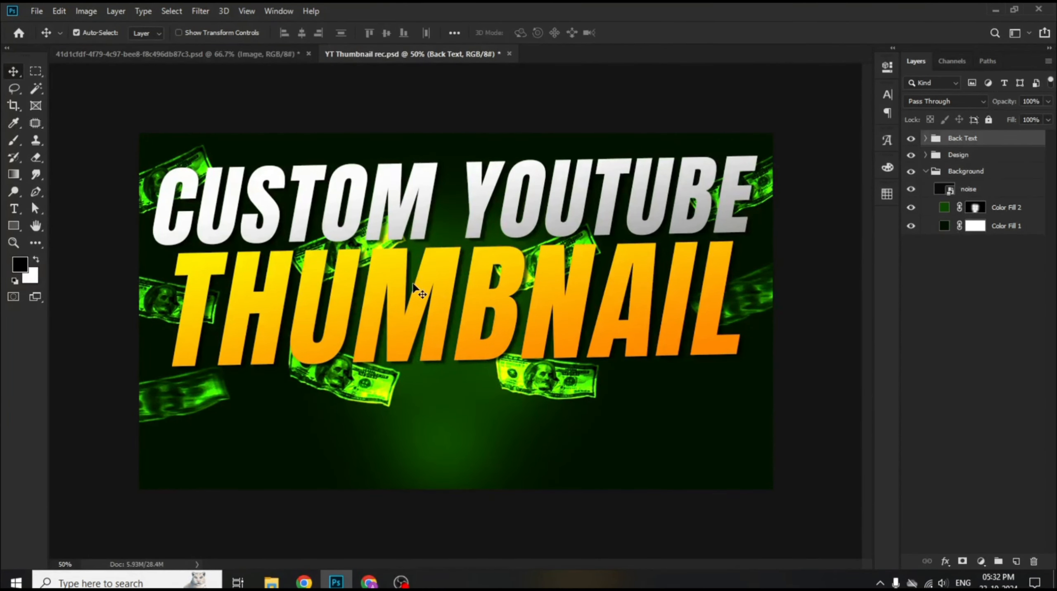
Place the front-view-smiley-man-showing-thumbs-up image above the Back Text group, enlarge it and centre it in the lower canvas, overlapping the headline.
{"action": "mouse_move", "coordinate": [272, 580]}
{"action": "left_click", "coordinate": [248, 541]}
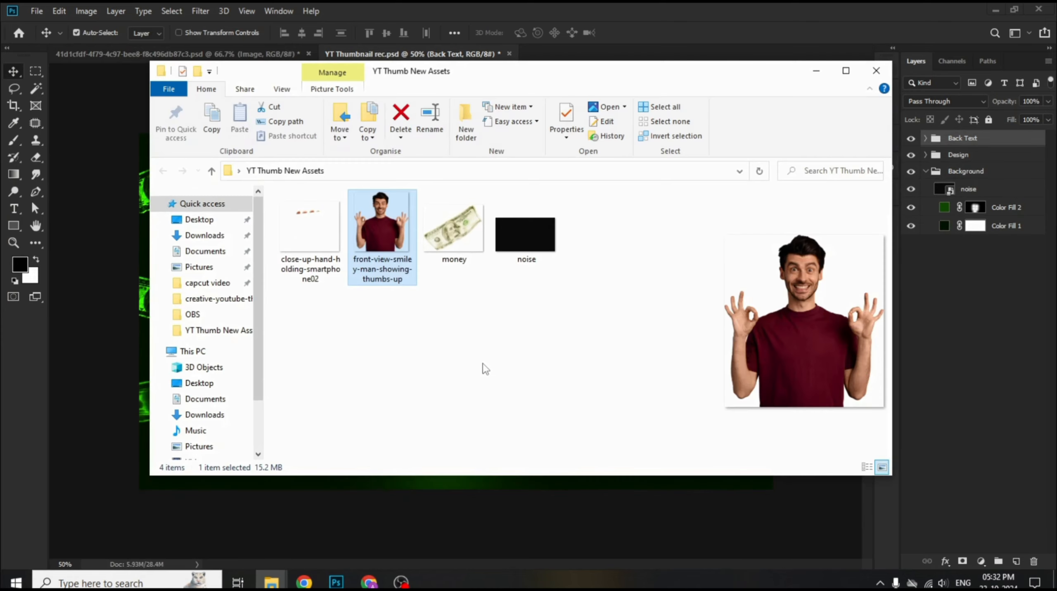
{"action": "left_click_drag", "start_coordinate": [391, 269], "coordinate": [103, 253]}
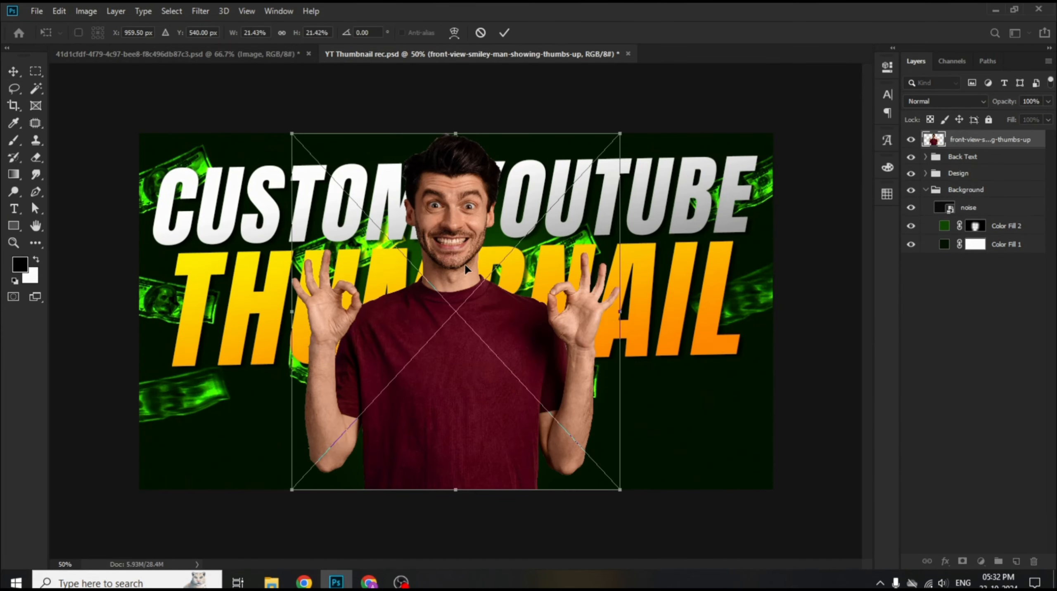
{"action": "left_click_drag", "start_coordinate": [463, 217], "coordinate": [464, 305]}
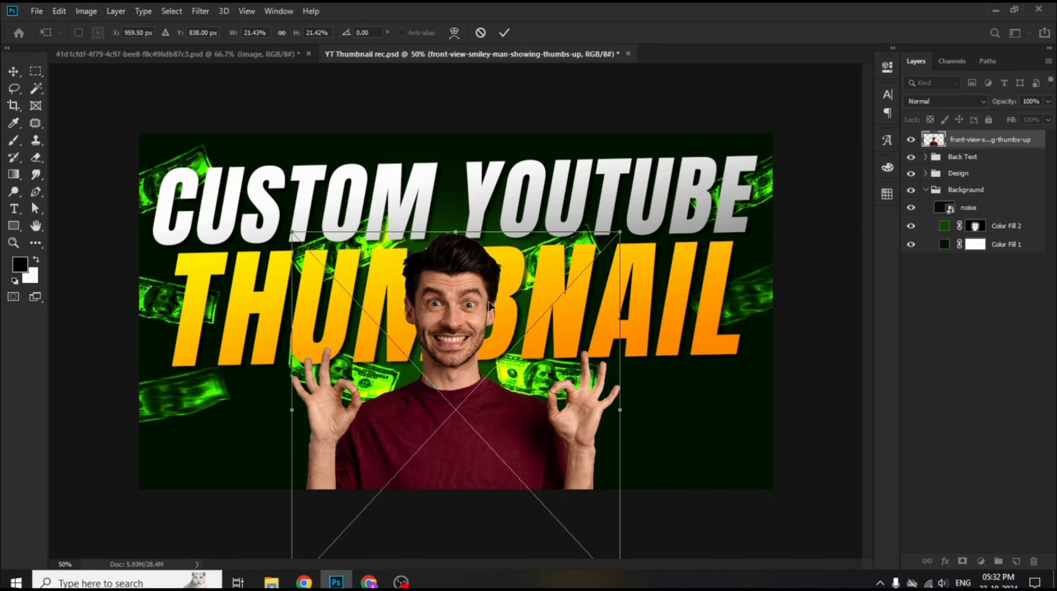
{"action": "left_click_drag", "start_coordinate": [455, 231], "coordinate": [459, 158]}
{"action": "left_click_drag", "start_coordinate": [458, 267], "coordinate": [421, 287]}
{"action": "left_click", "coordinate": [504, 32]}
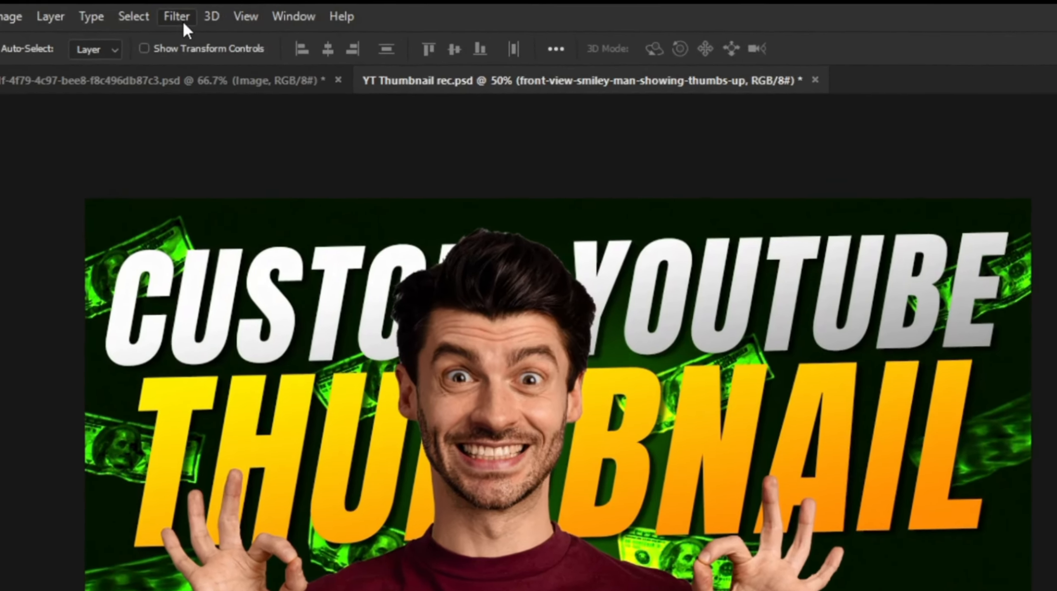
Open the Camera Raw Filter on the man's layer and set Contrast to +16, Shadows to -33 and Blacks to -23.
{"action": "left_click", "coordinate": [183, 20]}
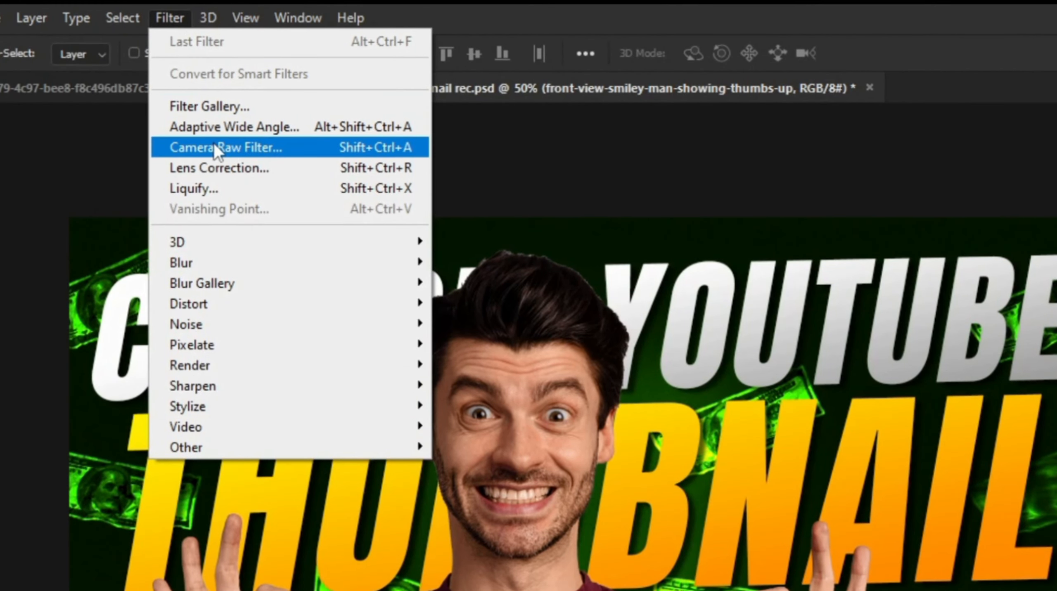
{"action": "left_click", "coordinate": [215, 148]}
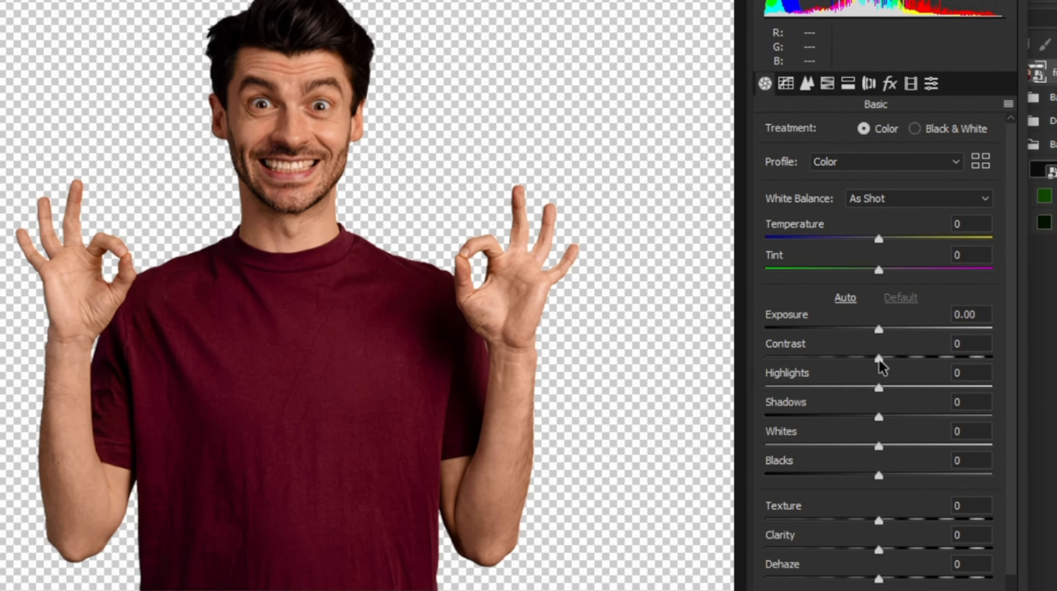
{"action": "left_click_drag", "start_coordinate": [879, 359], "coordinate": [897, 359]}
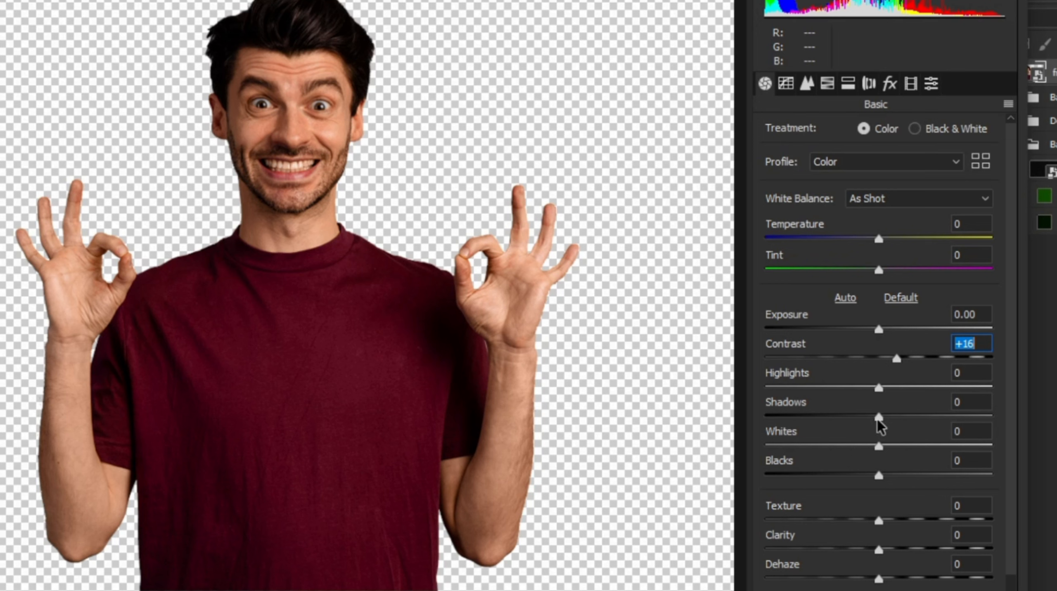
{"action": "left_click_drag", "start_coordinate": [877, 418], "coordinate": [841, 418]}
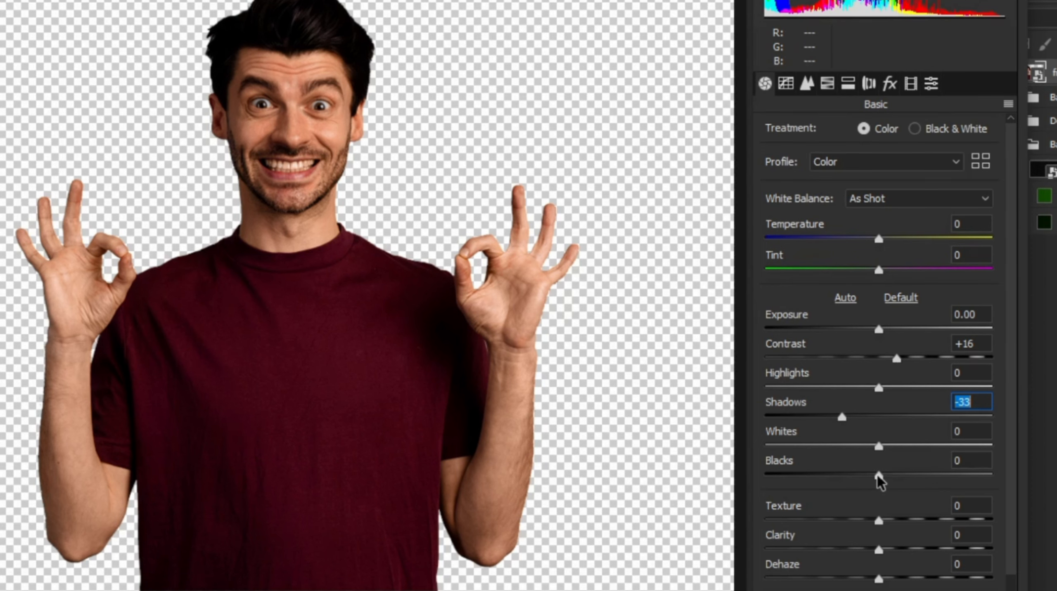
{"action": "left_click_drag", "start_coordinate": [878, 480], "coordinate": [852, 481]}
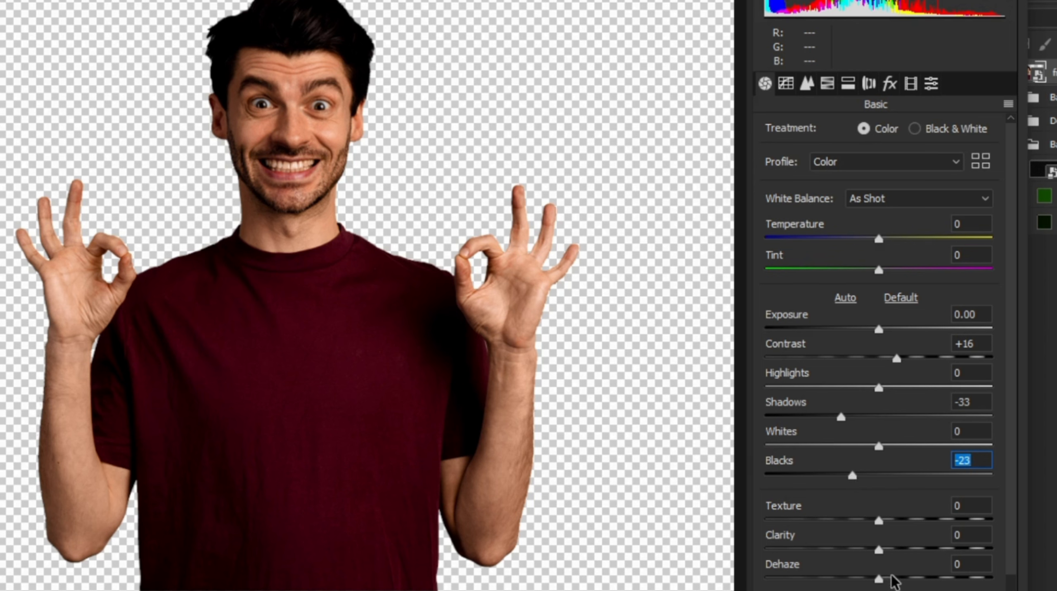
Set the man's Texture to +90, Clarity to +65 and Dehaze to +10 in the Camera Raw Filter.
{"action": "left_click", "coordinate": [883, 523]}
{"action": "left_click_drag", "start_coordinate": [883, 523], "coordinate": [980, 523]}
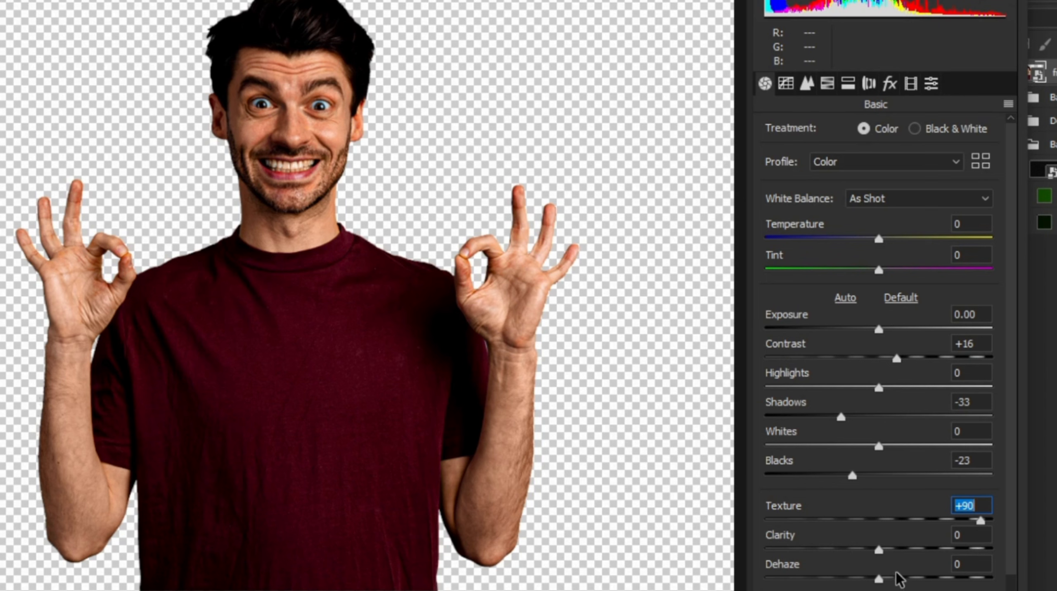
{"action": "left_click_drag", "start_coordinate": [878, 552], "coordinate": [958, 556]}
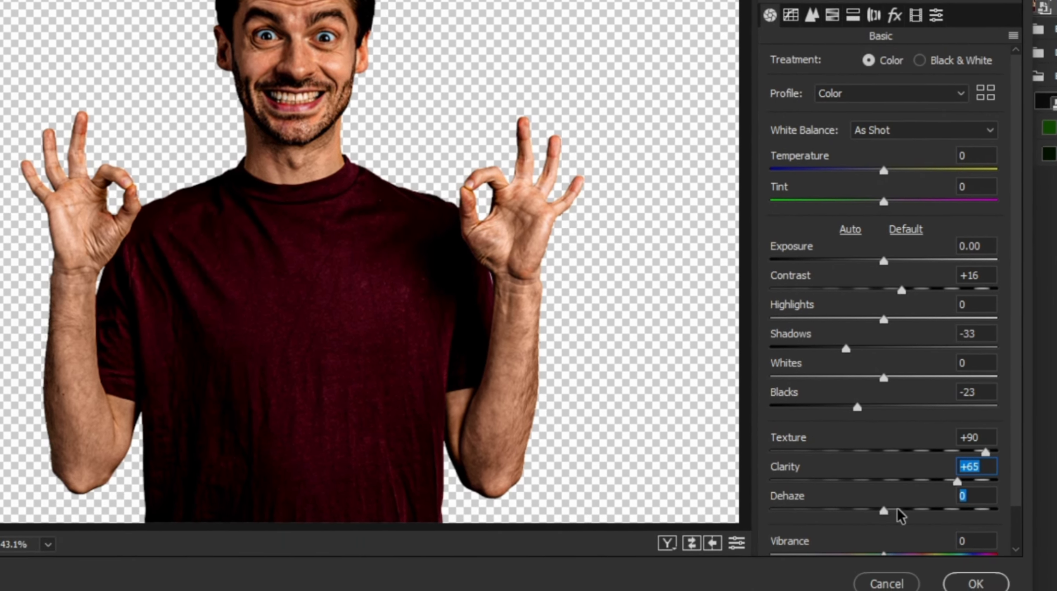
{"action": "left_click_drag", "start_coordinate": [878, 579], "coordinate": [911, 577]}
{"action": "left_click_drag", "start_coordinate": [918, 484], "coordinate": [896, 490]}
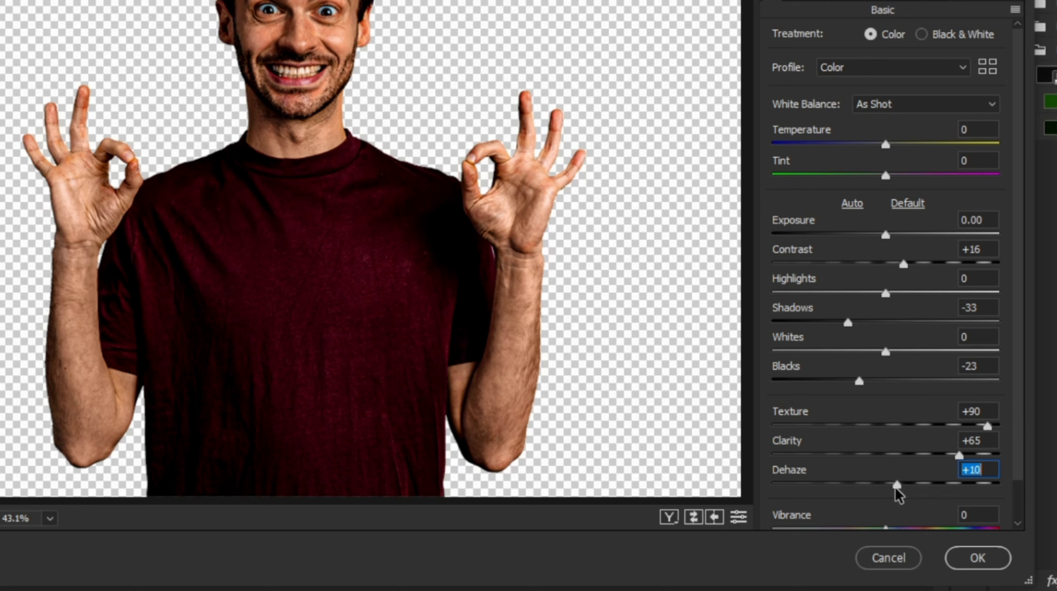
Apply the Camera Raw Filter to the man's layer and toggle its smart filters off and on to compare before and after.
{"action": "left_click", "coordinate": [957, 560]}
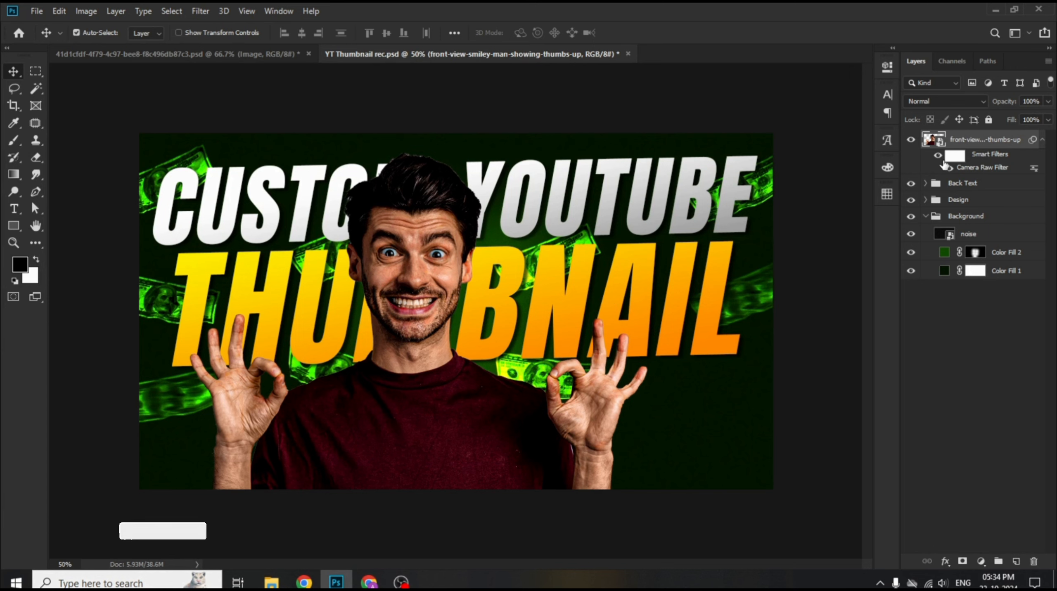
{"action": "left_click", "coordinate": [937, 156]}
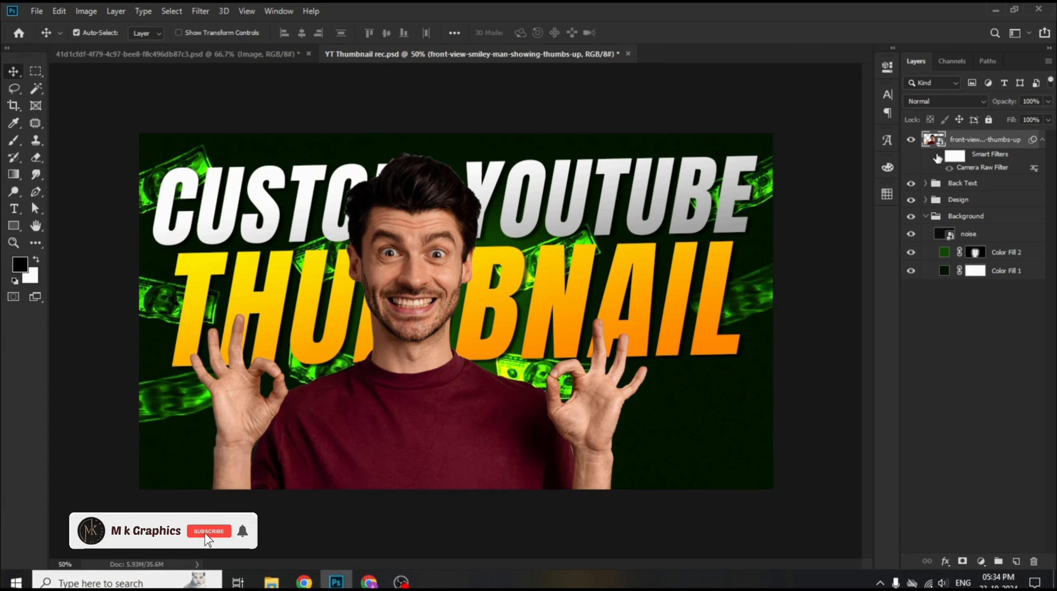
{"action": "left_click", "coordinate": [937, 156]}
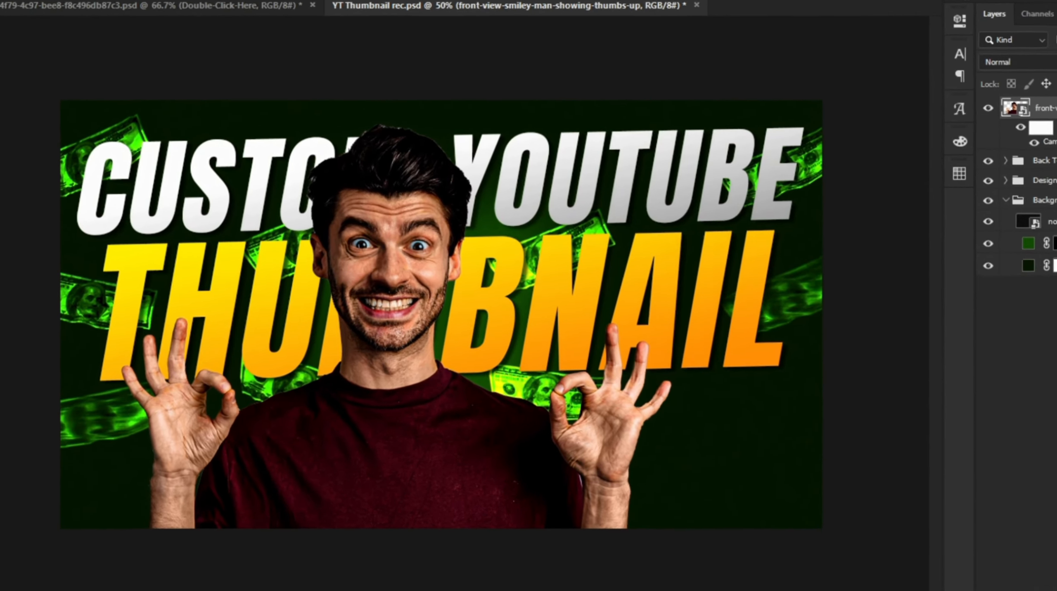
Add an Outer Glow to the man's layer with Overlay blend mode, 47% opacity, colour 0e2e00 and a size of 92 px.
{"action": "double_click", "coordinate": [1023, 154]}
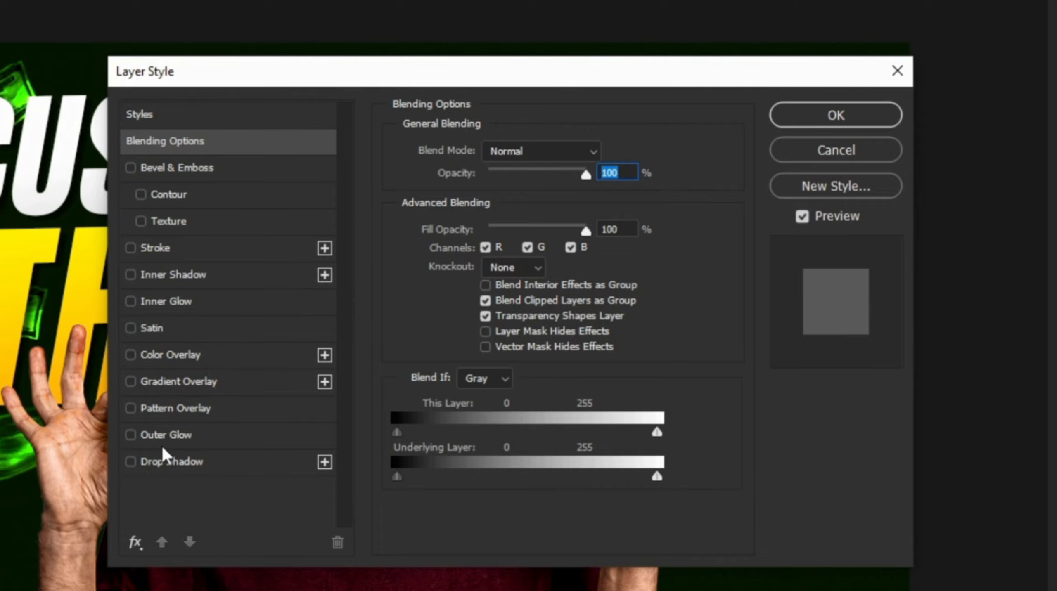
{"action": "left_click", "coordinate": [194, 438]}
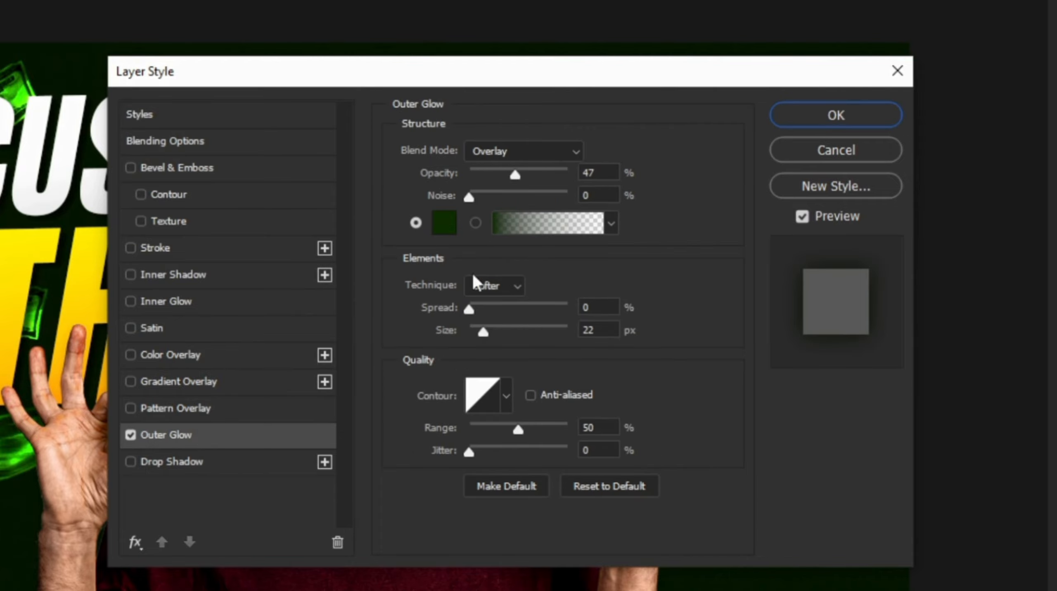
{"action": "left_click", "coordinate": [526, 150]}
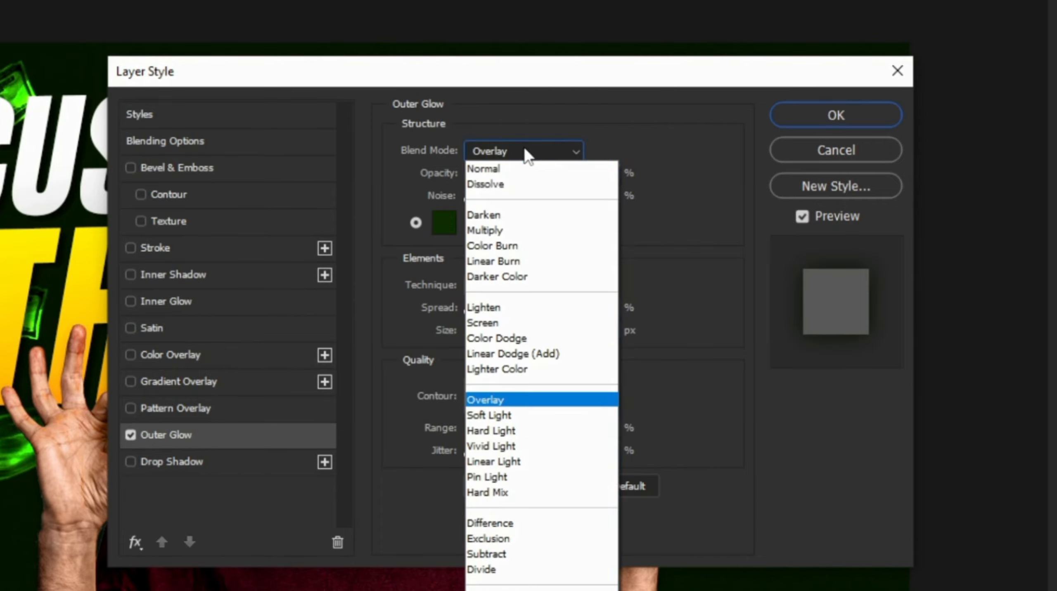
{"action": "left_click", "coordinate": [505, 399]}
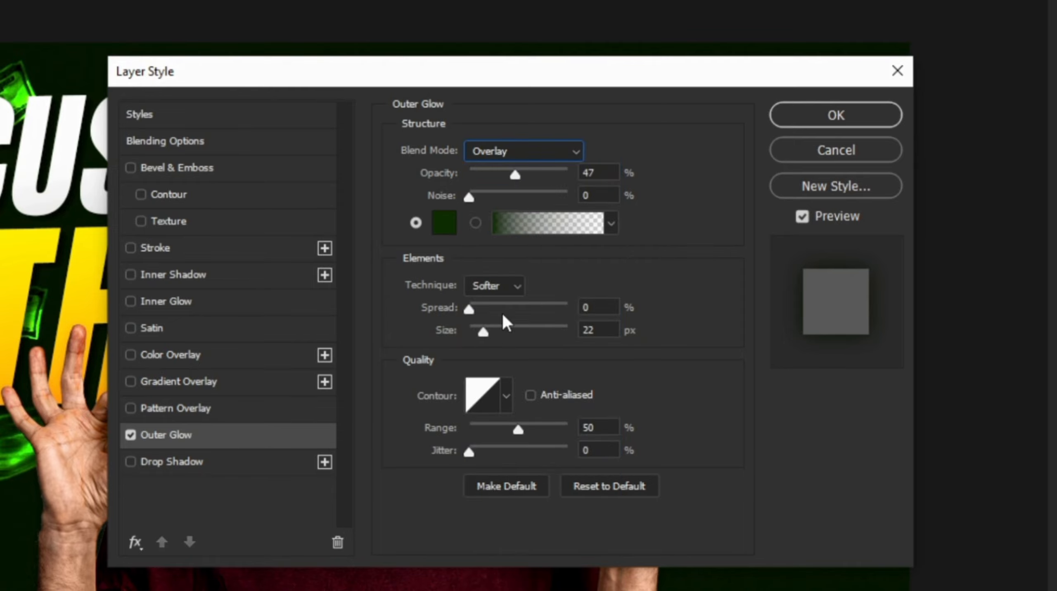
{"action": "double_click", "coordinate": [601, 173]}
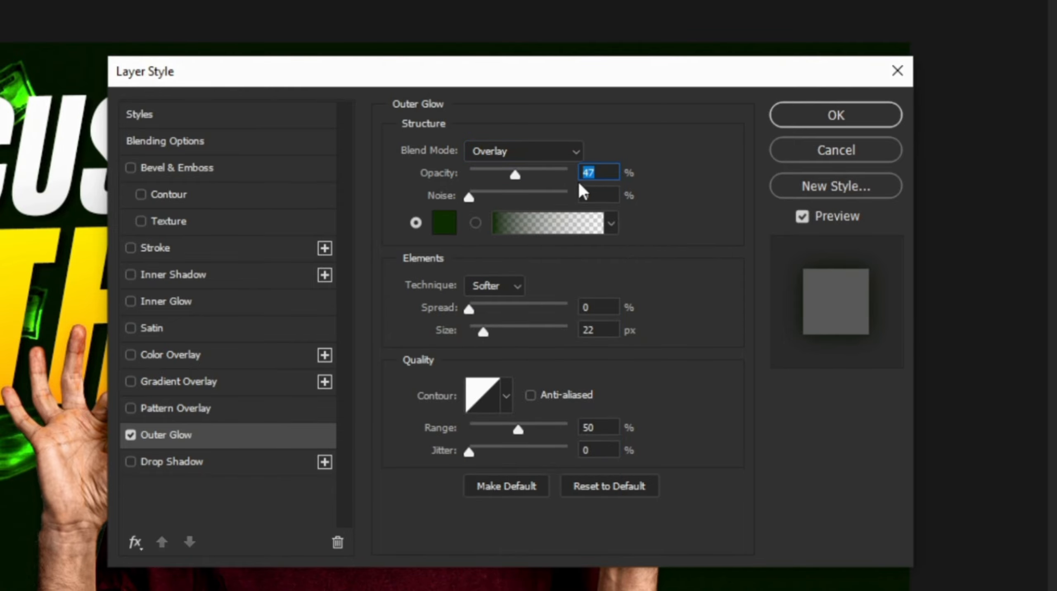
{"action": "left_click", "coordinate": [435, 233]}
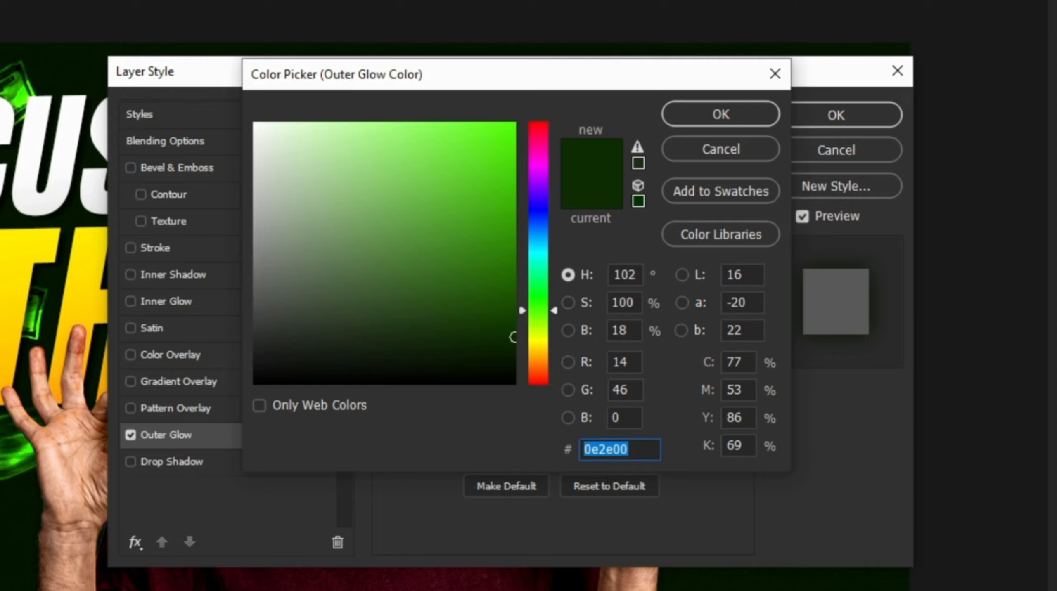
{"action": "left_click", "coordinate": [730, 113]}
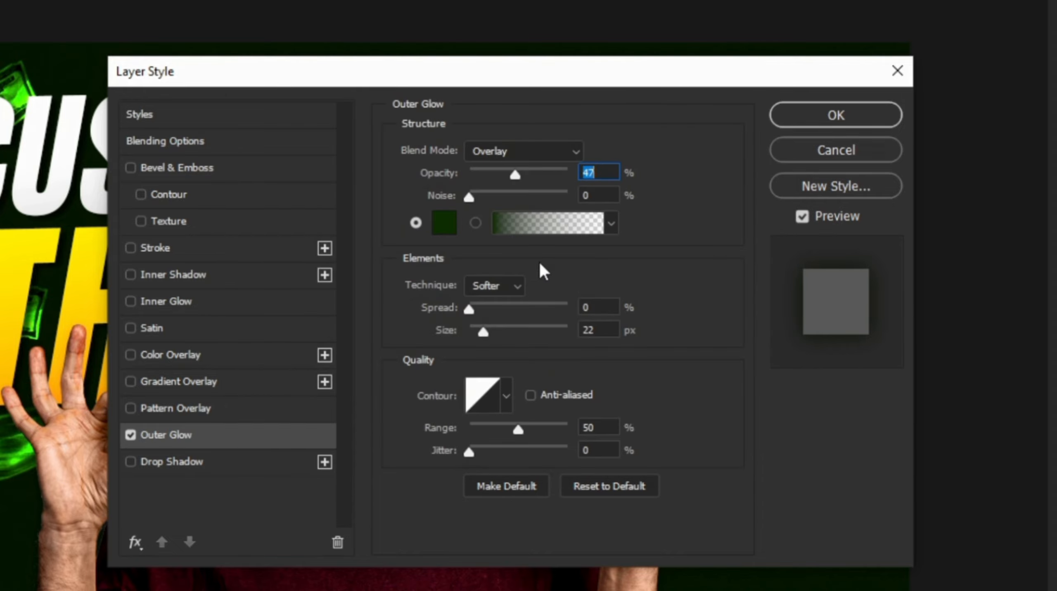
{"action": "double_click", "coordinate": [610, 331]}
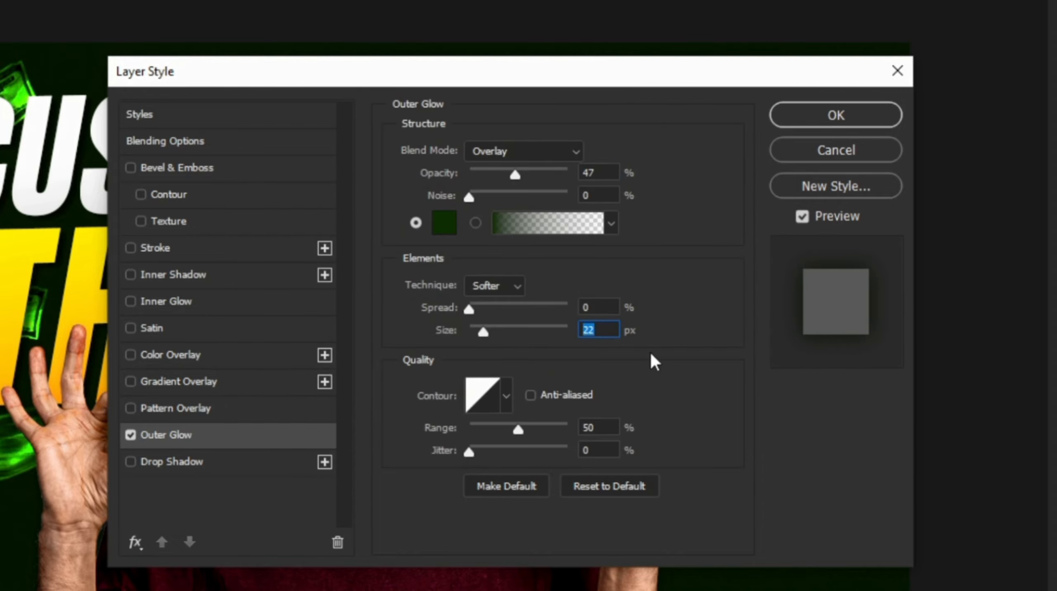
{"action": "type", "text": "92"}
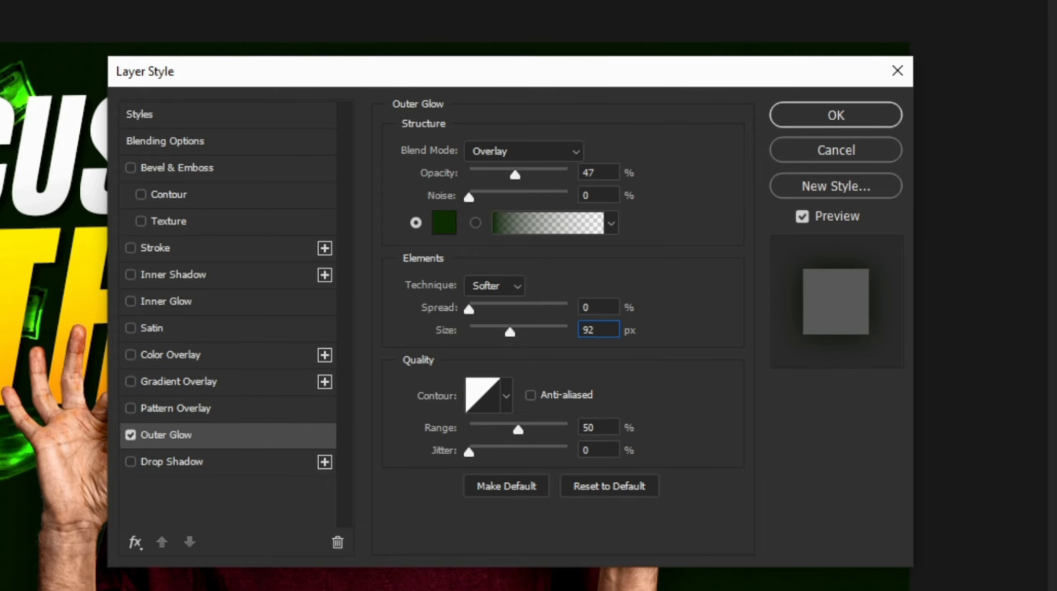
{"action": "left_click", "coordinate": [850, 128]}
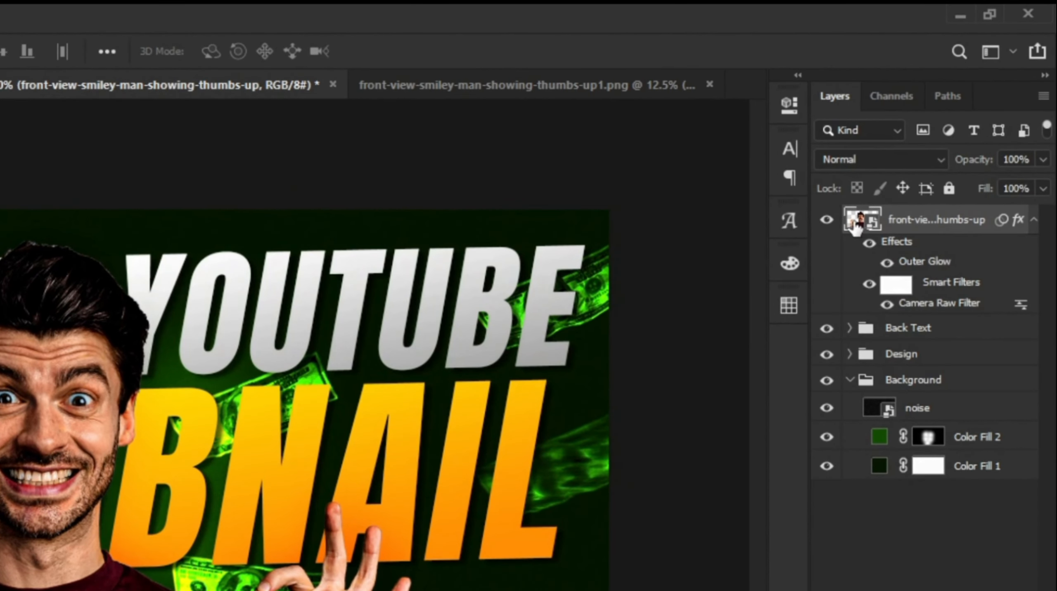
Open the man's smart object contents and draw a closed Pen tool path around the fingers of the hand near the image's right edge.
{"action": "double_click", "coordinate": [855, 226]}
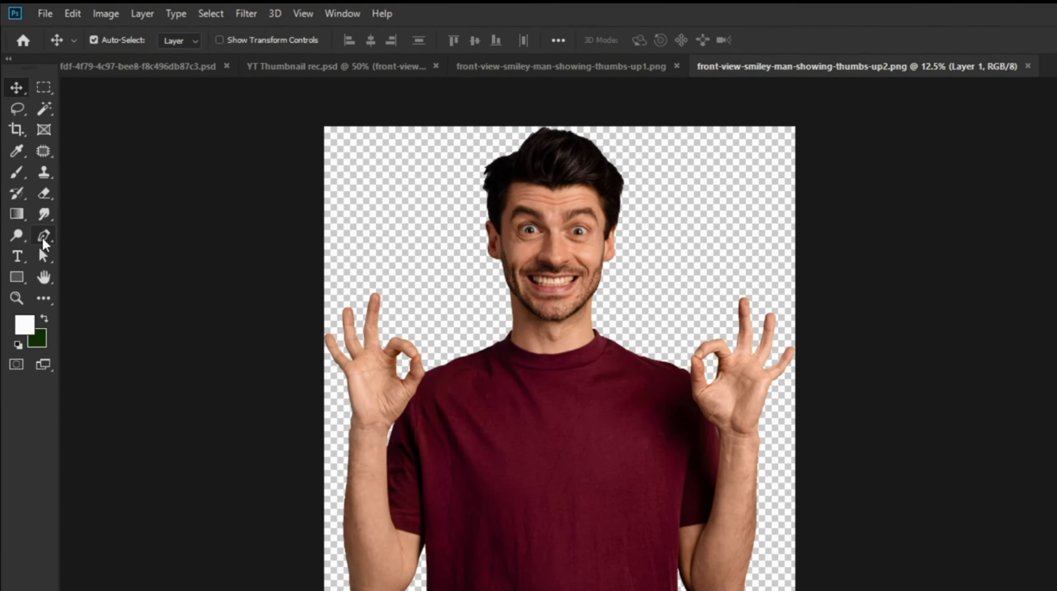
{"action": "left_click", "coordinate": [36, 191]}
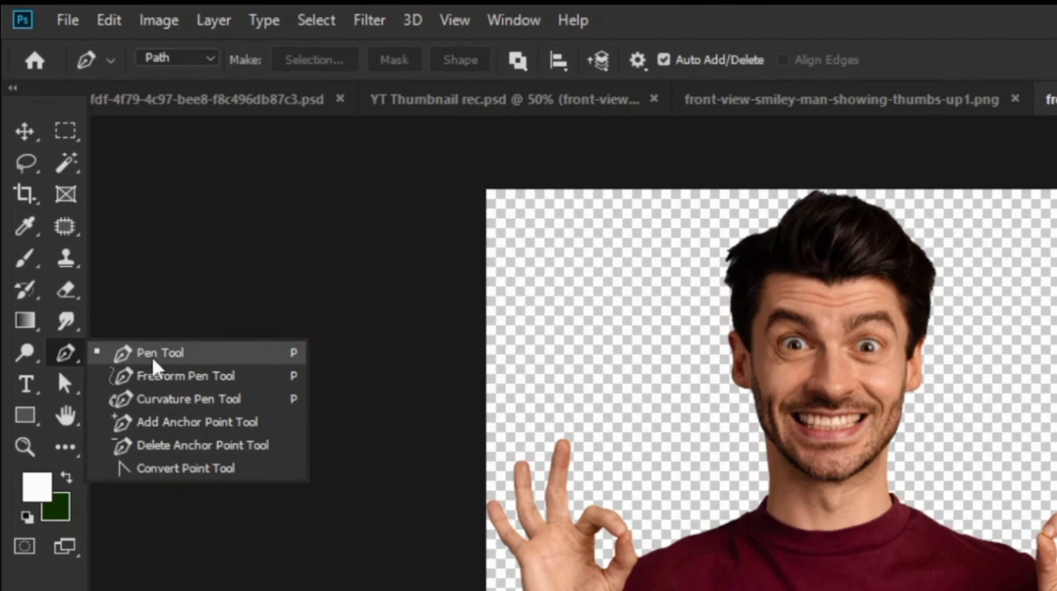
{"action": "left_click", "coordinate": [183, 357]}
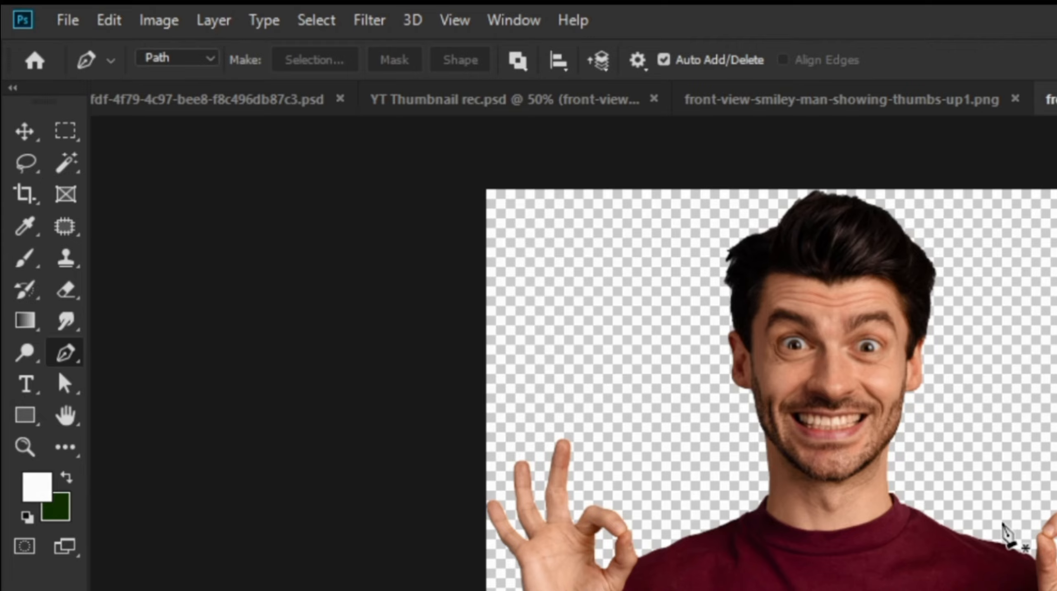
{"action": "left_click", "coordinate": [211, 62]}
{"action": "left_click", "coordinate": [190, 100]}
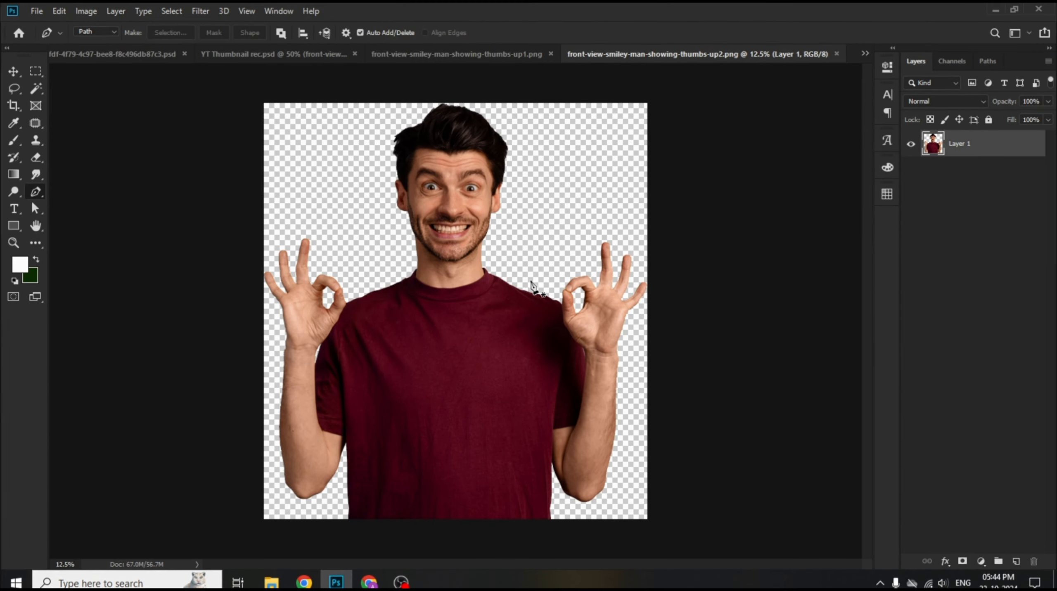
{"action": "left_click", "coordinate": [530, 282]}
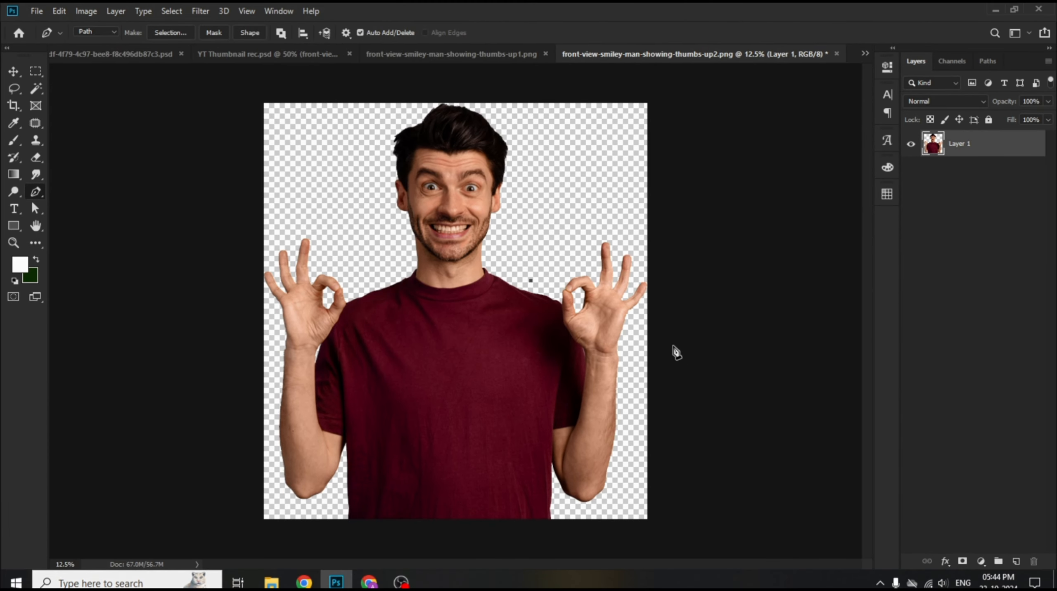
{"action": "left_click", "coordinate": [673, 347]}
{"action": "left_click", "coordinate": [681, 224]}
{"action": "left_click", "coordinate": [594, 214]}
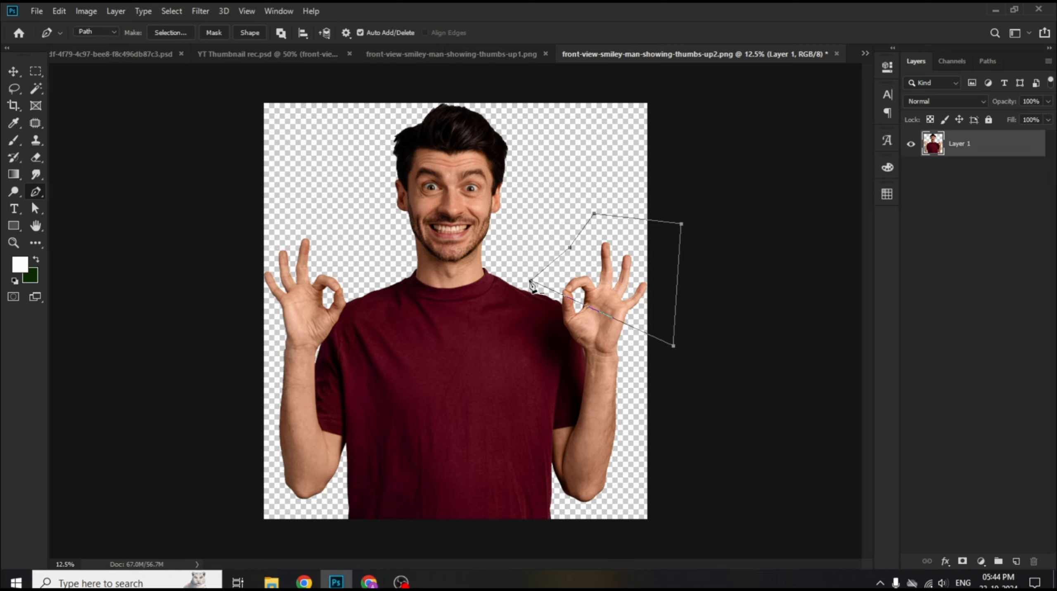
{"action": "left_click", "coordinate": [531, 281]}
Convert the path to a new anti-aliased selection with 0 feather, delete the fingers inside it and deselect.
{"action": "right_click", "coordinate": [582, 250]}
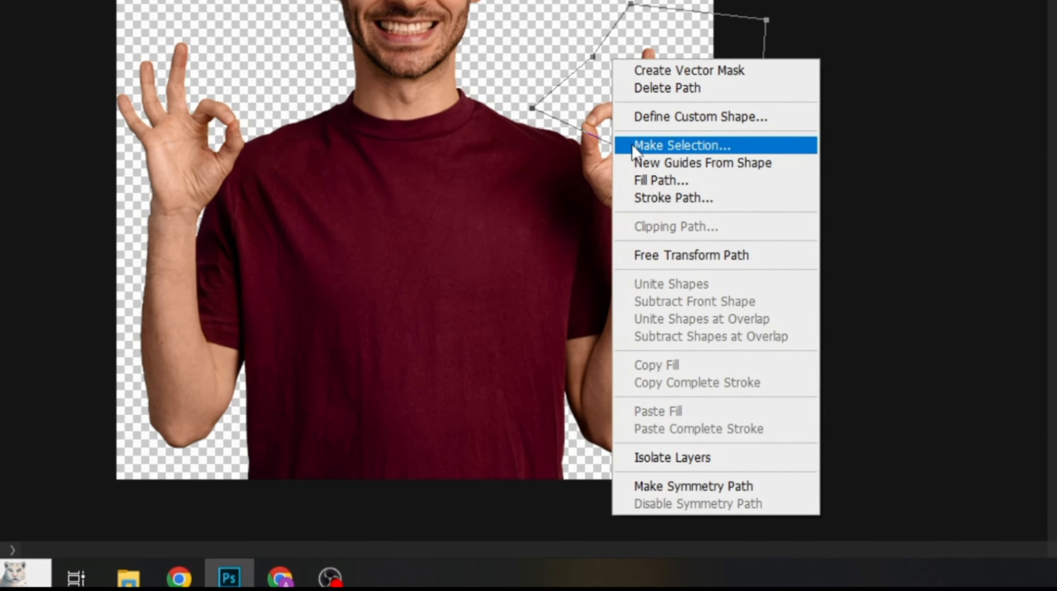
{"action": "left_click", "coordinate": [632, 143]}
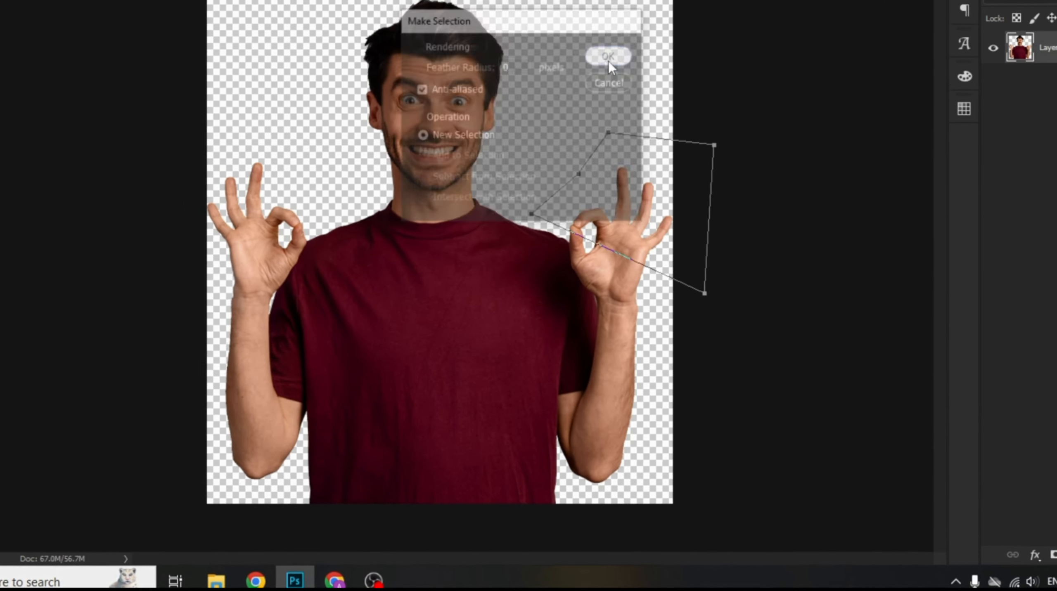
{"action": "left_click", "coordinate": [608, 57]}
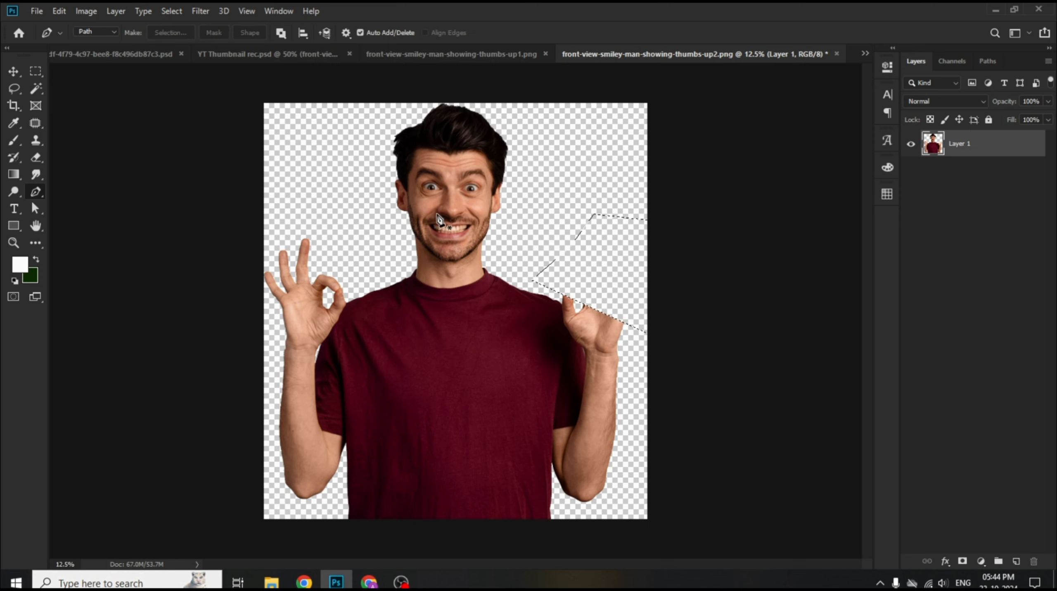
{"action": "key", "text": "ctrl+d"}
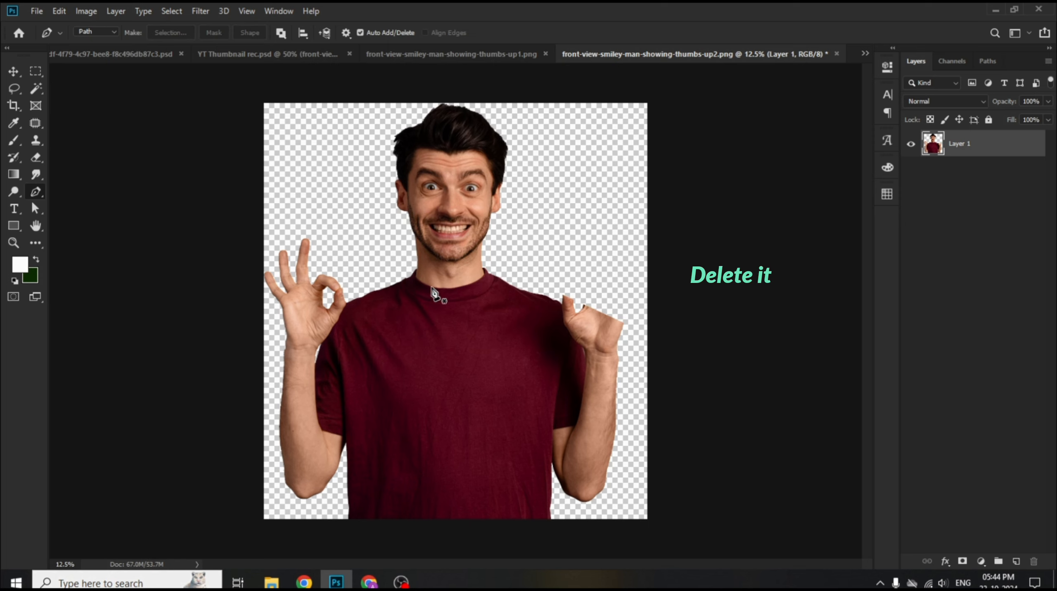
Save the edited smart object, close front-view-smiley-man-showing-thumbs-up1.png and return to the YT Thumbnail rec.psd document.
{"action": "left_click", "coordinate": [15, 72]}
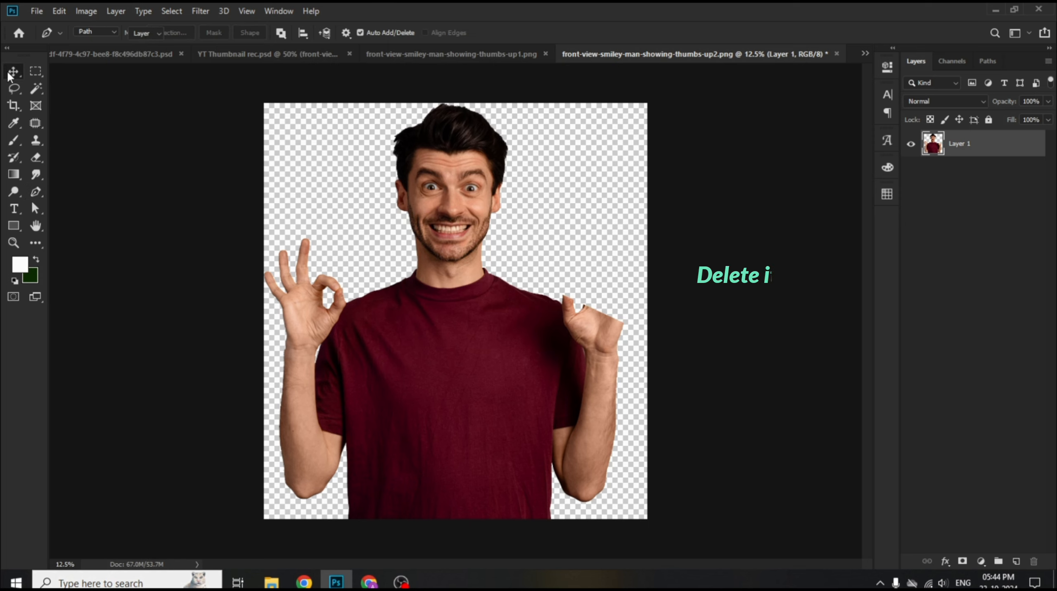
{"action": "left_click", "coordinate": [37, 11]}
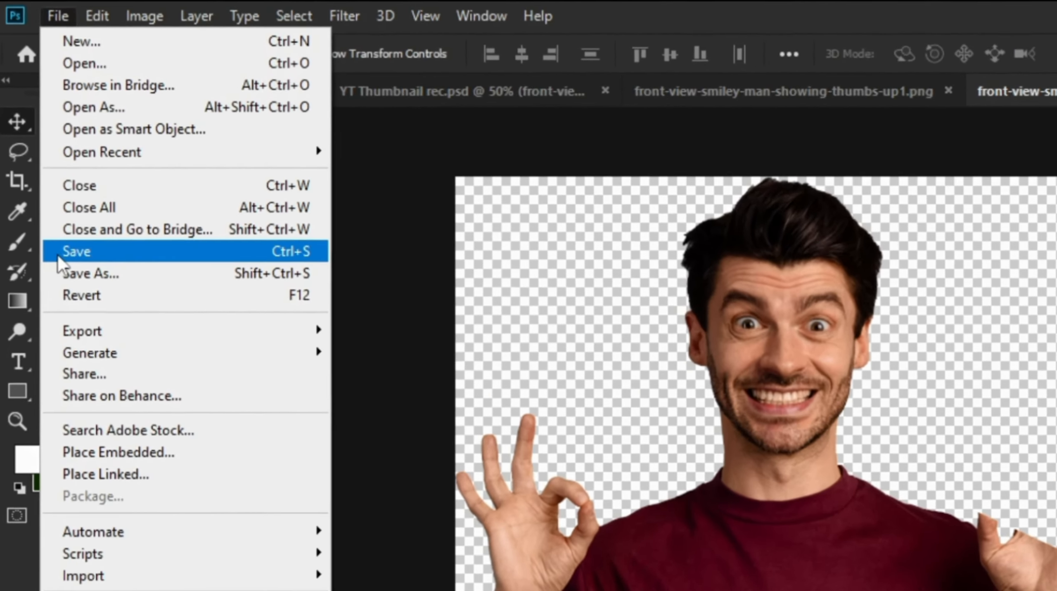
{"action": "left_click", "coordinate": [38, 147]}
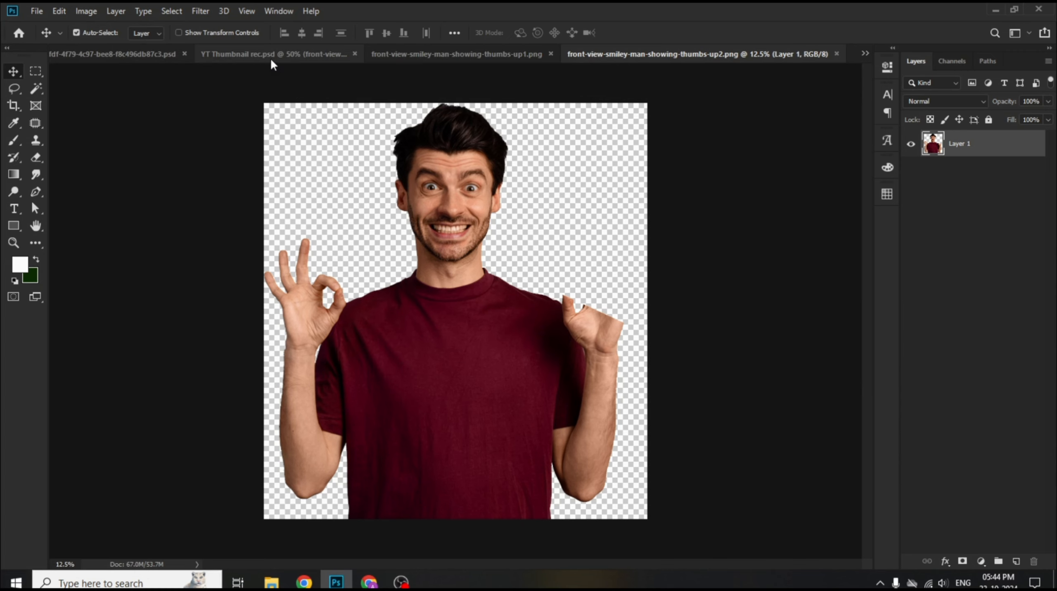
{"action": "left_click", "coordinate": [550, 53]}
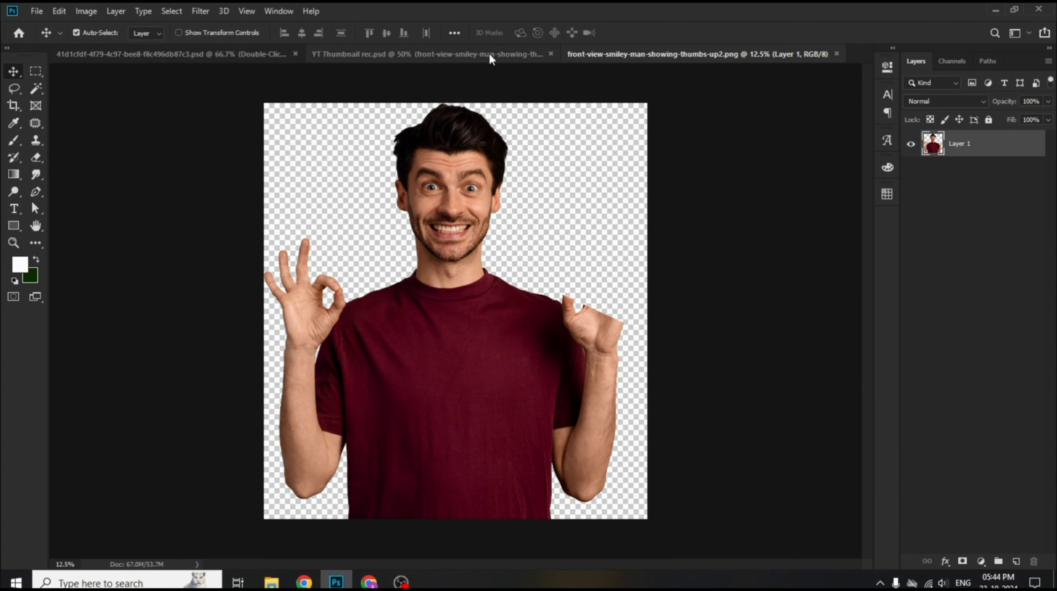
{"action": "left_click", "coordinate": [406, 53]}
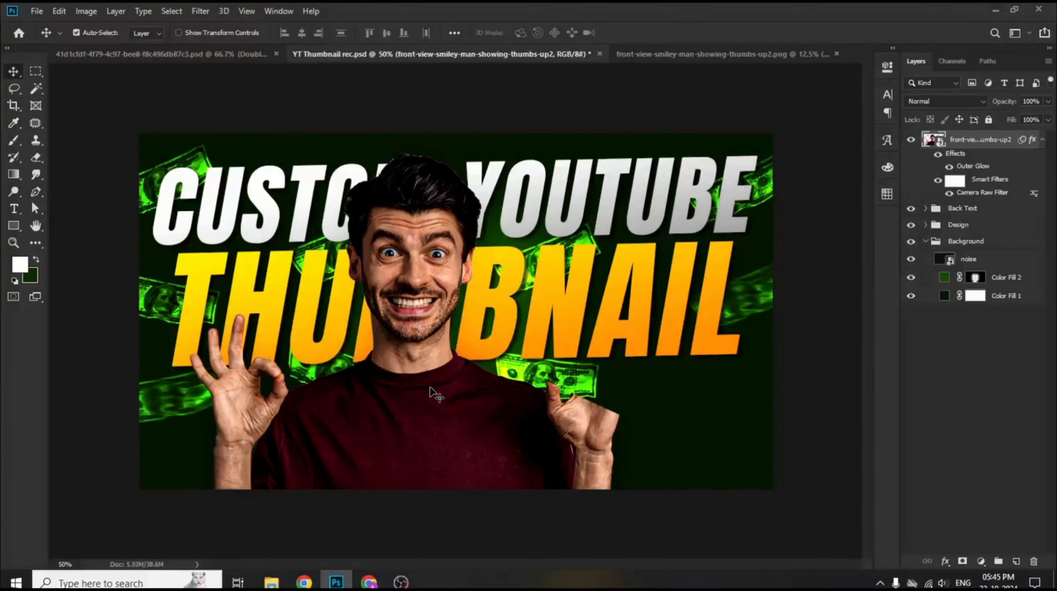
Place close-up-hand-holding-smartphone02 from YT Thumb New Assets over the man's cut hand, rotated about 2.56° and scaled to about 103%.
{"action": "mouse_move", "coordinate": [286, 580]}
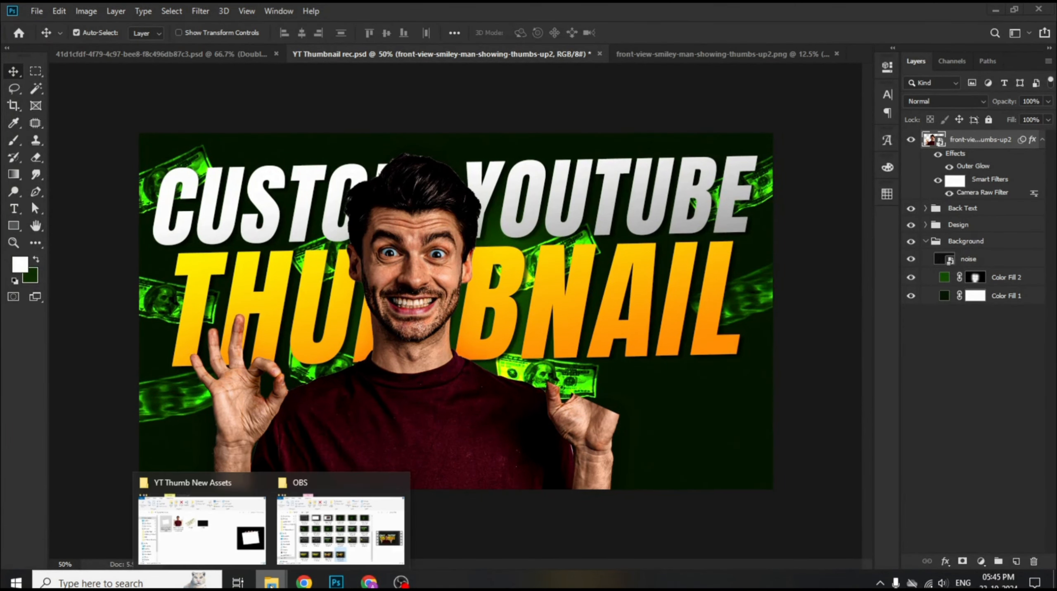
{"action": "left_click", "coordinate": [252, 515]}
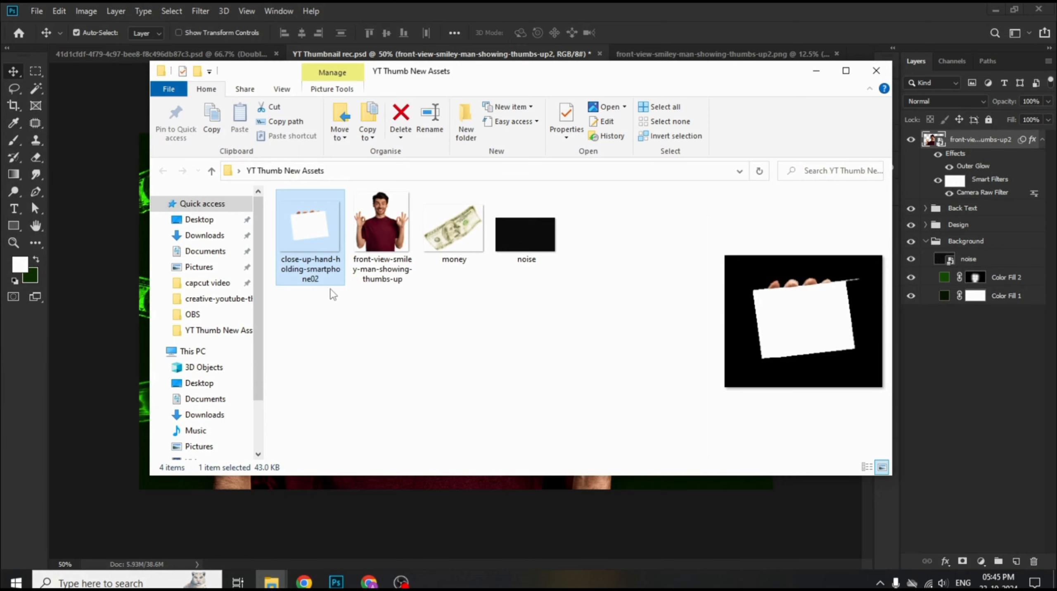
{"action": "left_click_drag", "start_coordinate": [317, 236], "coordinate": [114, 255]}
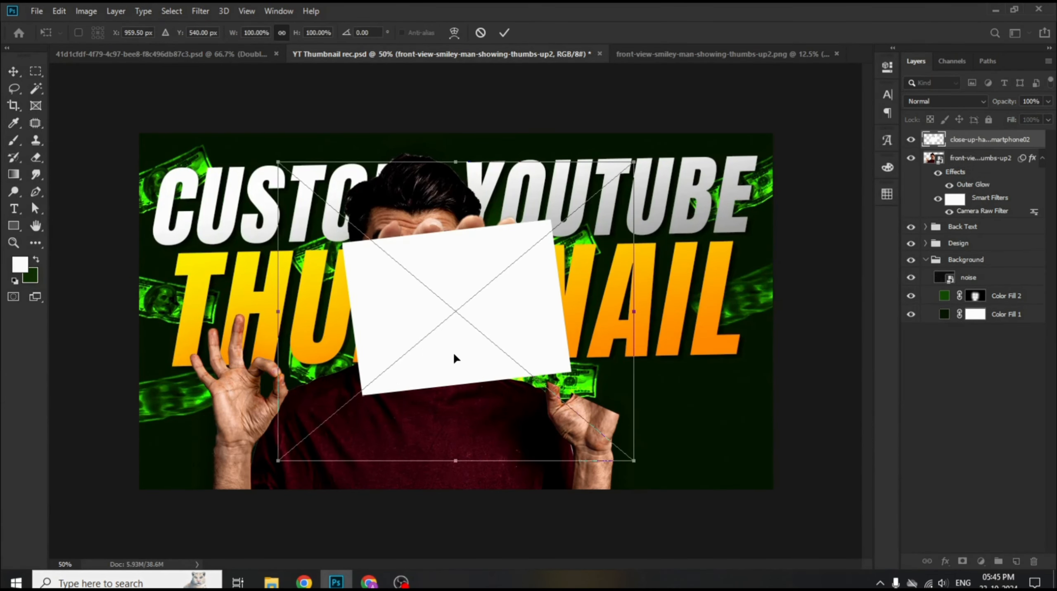
{"action": "left_click_drag", "start_coordinate": [454, 316], "coordinate": [637, 452]}
{"action": "left_click_drag", "start_coordinate": [830, 303], "coordinate": [837, 311]}
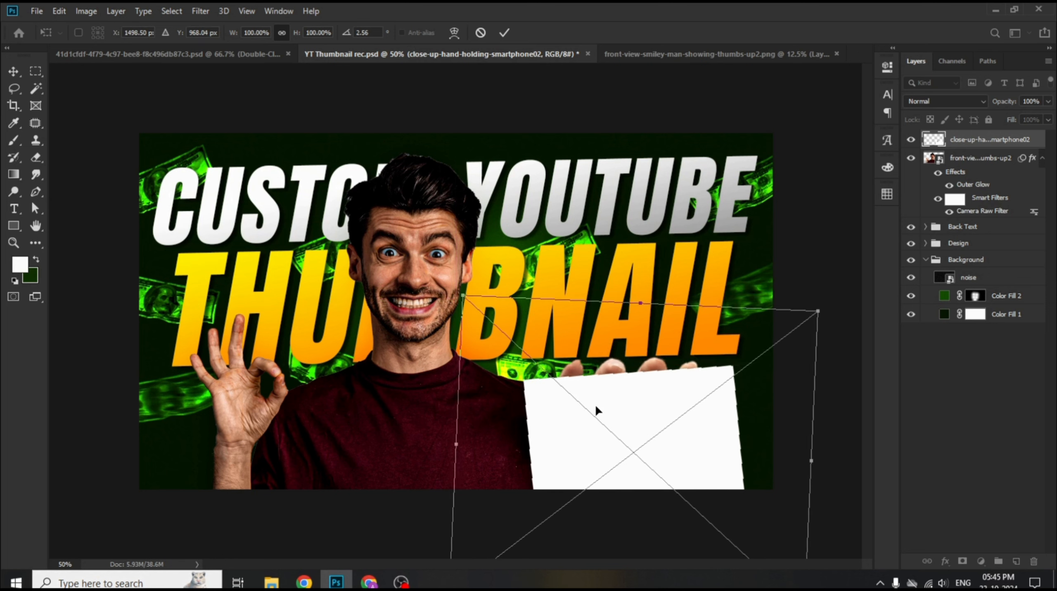
{"action": "left_click_drag", "start_coordinate": [623, 411], "coordinate": [624, 412]}
{"action": "left_click_drag", "start_coordinate": [644, 304], "coordinate": [645, 300]}
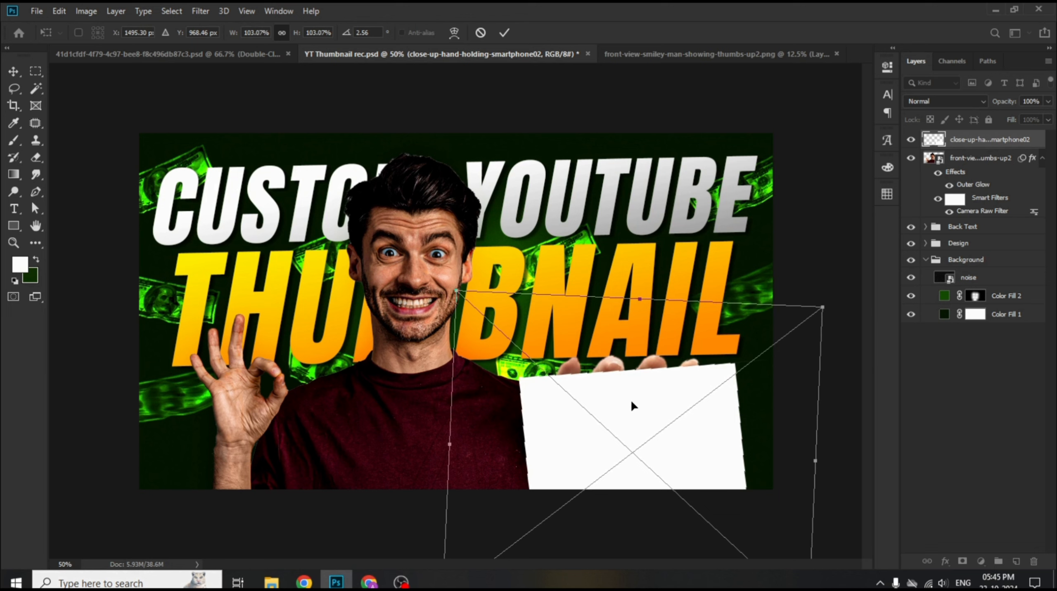
{"action": "left_click", "coordinate": [503, 32]}
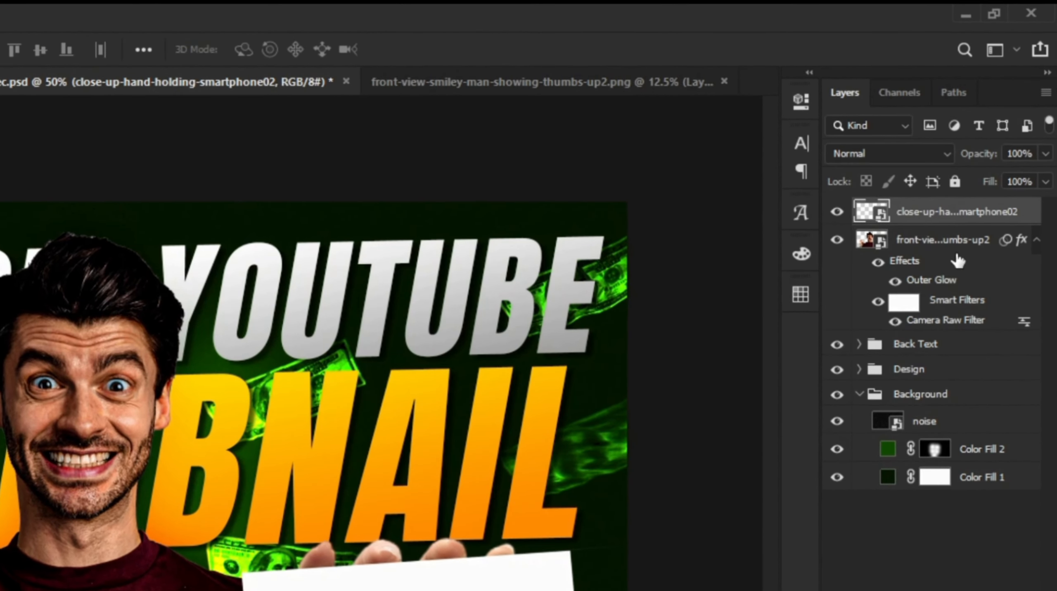
Group the man and close-up-hand-holding-smartphone02 layers and name the group Images.
{"action": "left_click", "coordinate": [956, 253], "text": "shift"}
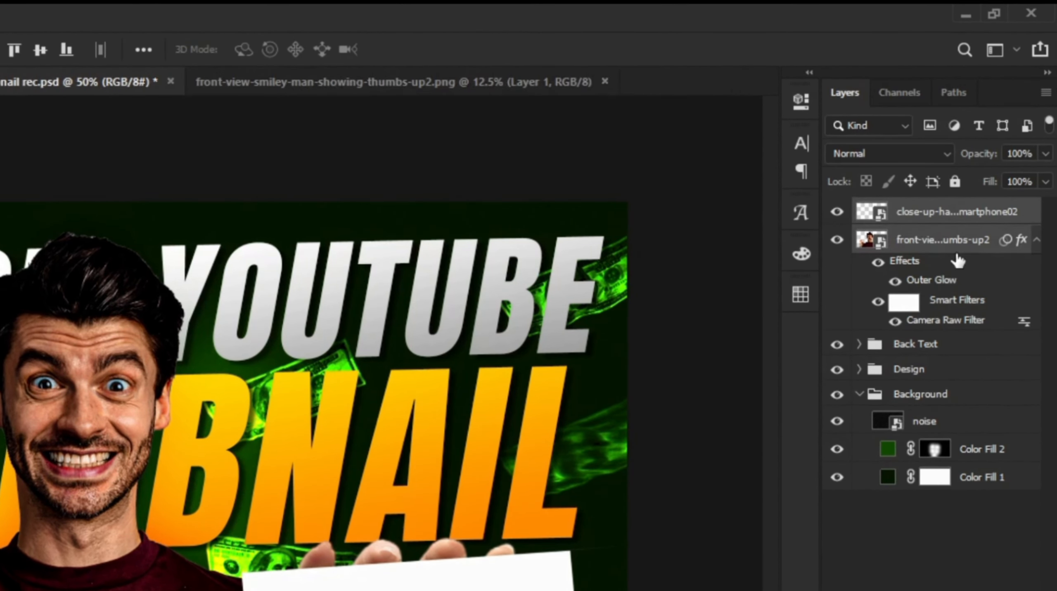
{"action": "key", "text": "ctrl+g"}
{"action": "double_click", "coordinate": [909, 209]}
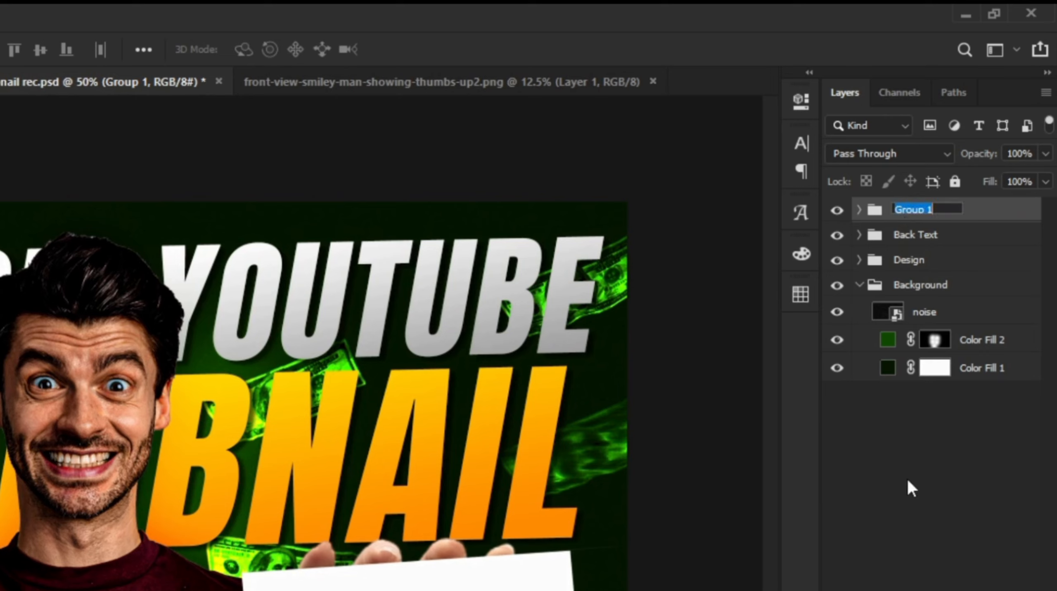
{"action": "key", "text": "BackSpace"}
{"action": "key", "text": "Return"}
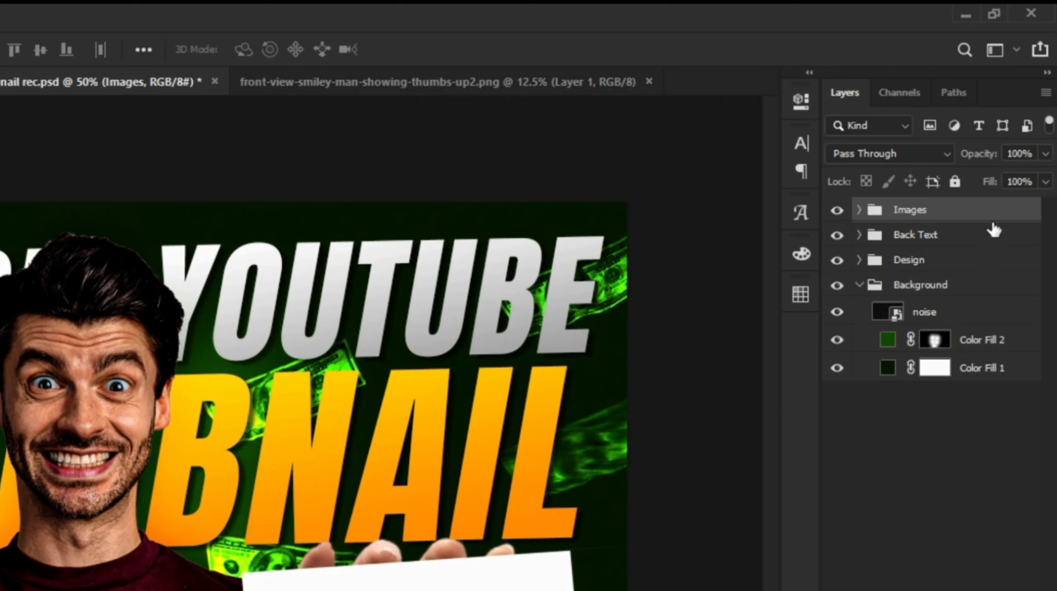
Add an Inner Glow to the Images group with Screen blend mode, 30% opacity, white colour and 21 px size.
{"action": "double_click", "coordinate": [980, 209]}
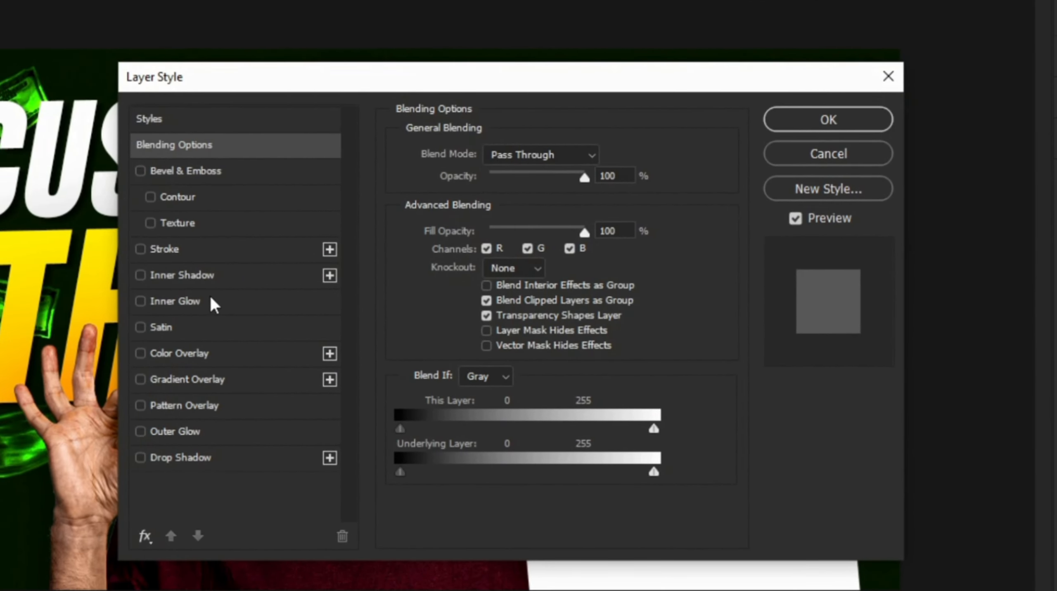
{"action": "left_click", "coordinate": [213, 304]}
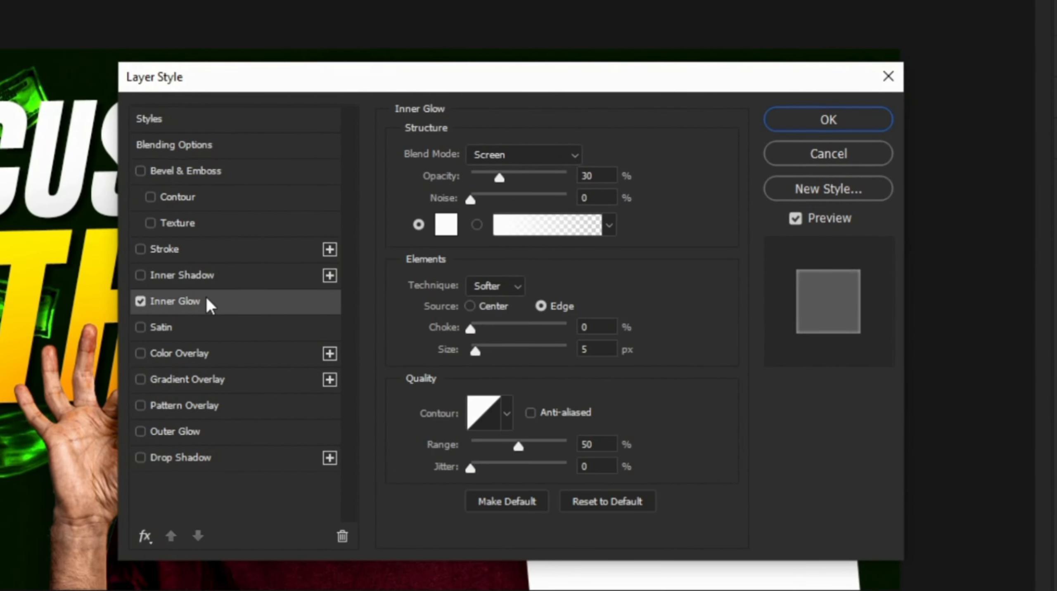
{"action": "left_click", "coordinate": [554, 159]}
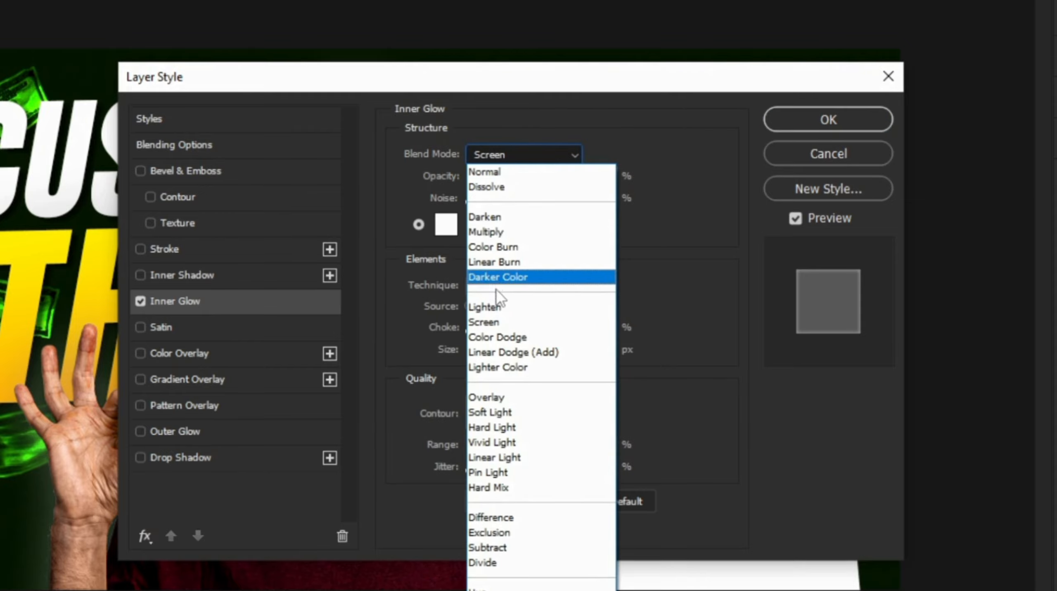
{"action": "left_click", "coordinate": [495, 320]}
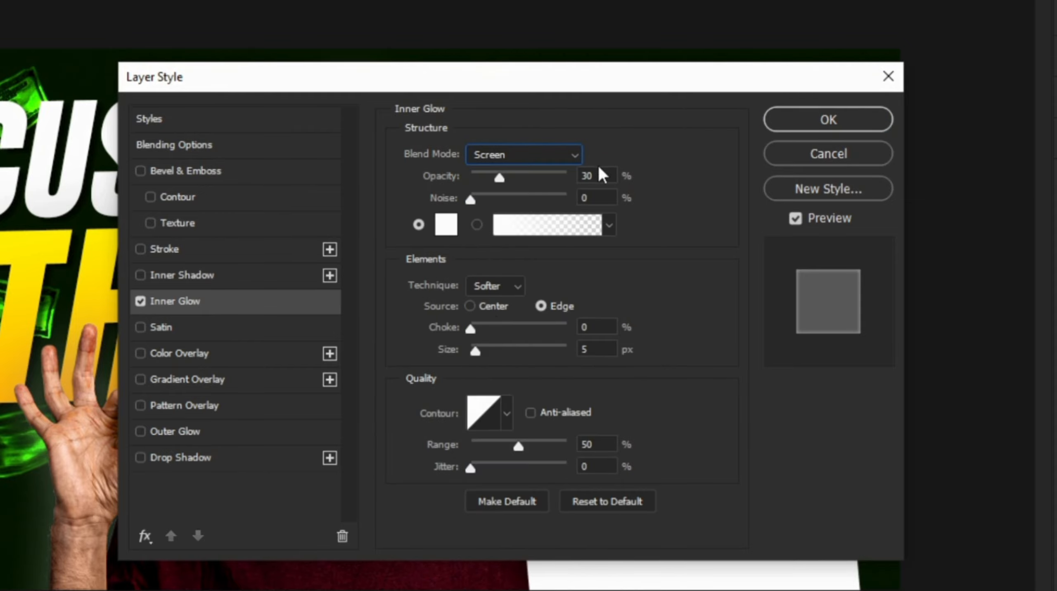
{"action": "key", "text": "Tab"}
{"action": "left_click", "coordinate": [447, 228]}
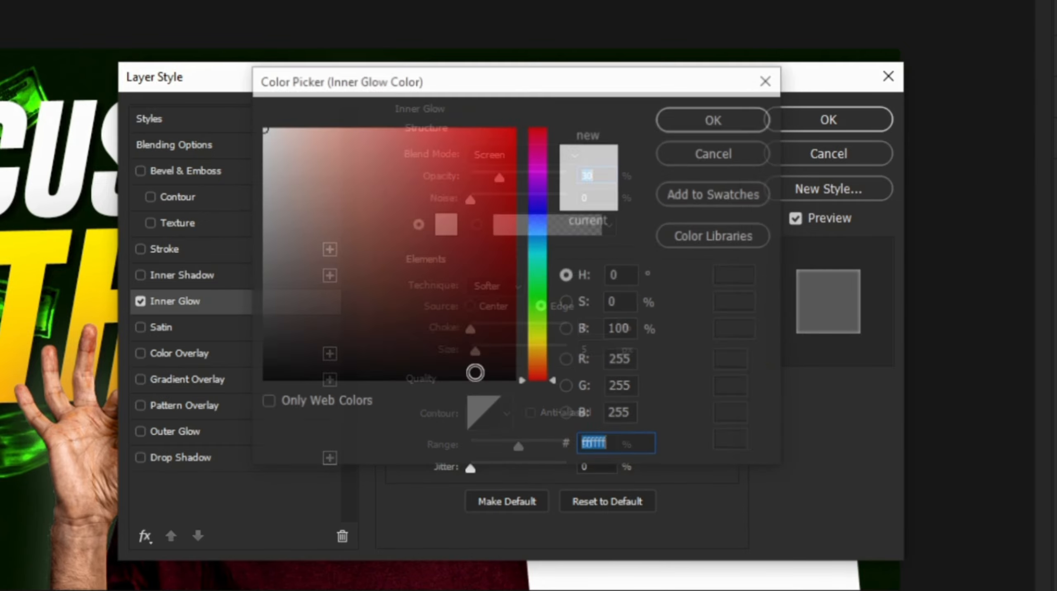
{"action": "left_click", "coordinate": [618, 447]}
{"action": "left_click_drag", "start_coordinate": [618, 447], "coordinate": [566, 455]}
{"action": "left_click_drag", "start_coordinate": [337, 196], "coordinate": [261, 128]}
{"action": "left_click", "coordinate": [705, 124]}
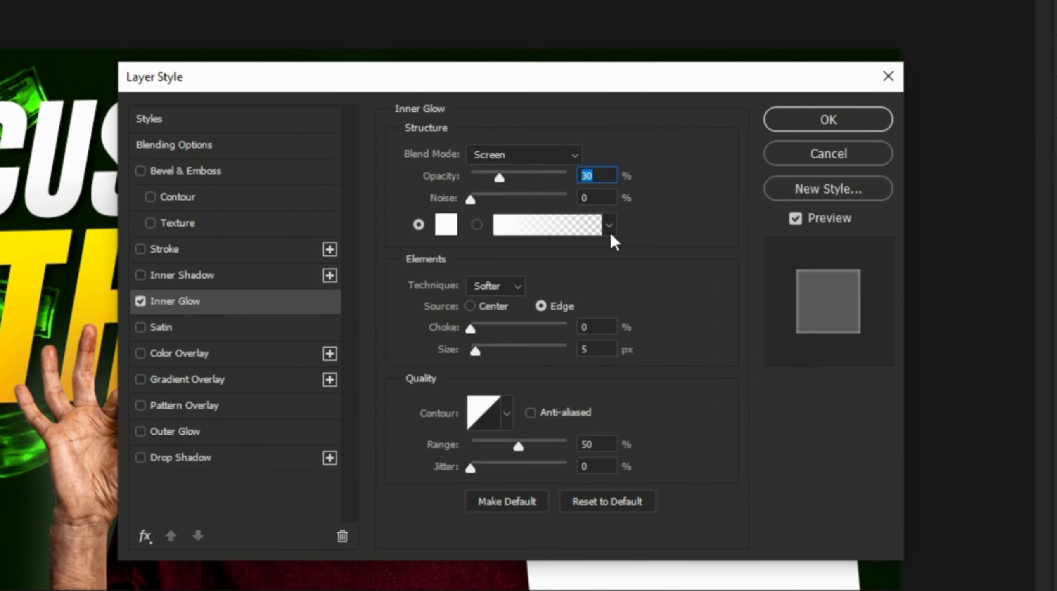
{"action": "left_click", "coordinate": [580, 350]}
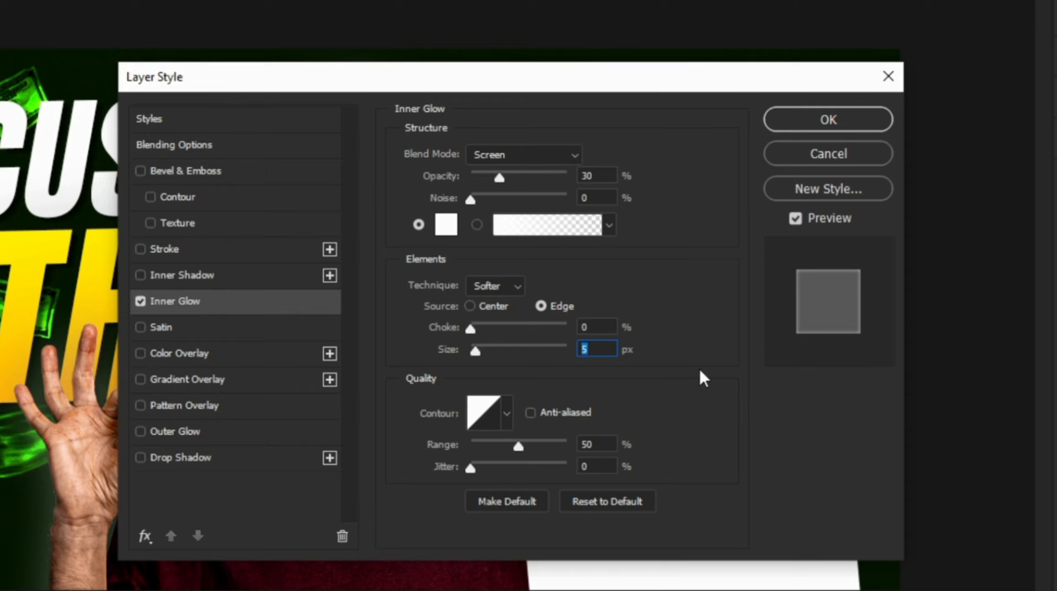
{"action": "type", "text": "21"}
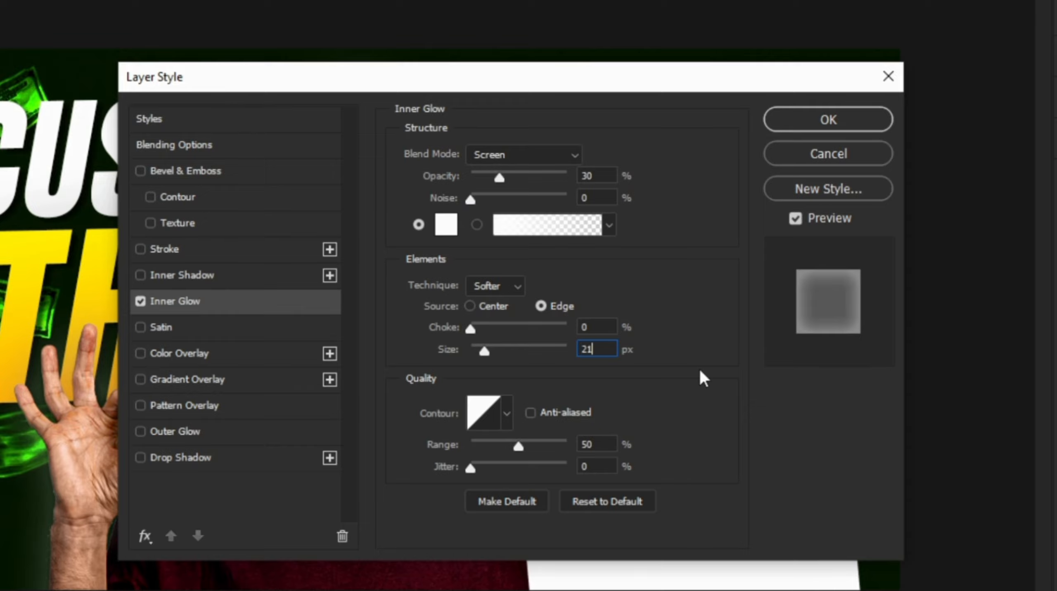
Add an Outer Glow to the Images group with Overlay blend mode, 35% opacity, white colour and 65 px size, and apply the styles.
{"action": "left_click", "coordinate": [145, 432]}
{"action": "left_click", "coordinate": [263, 436]}
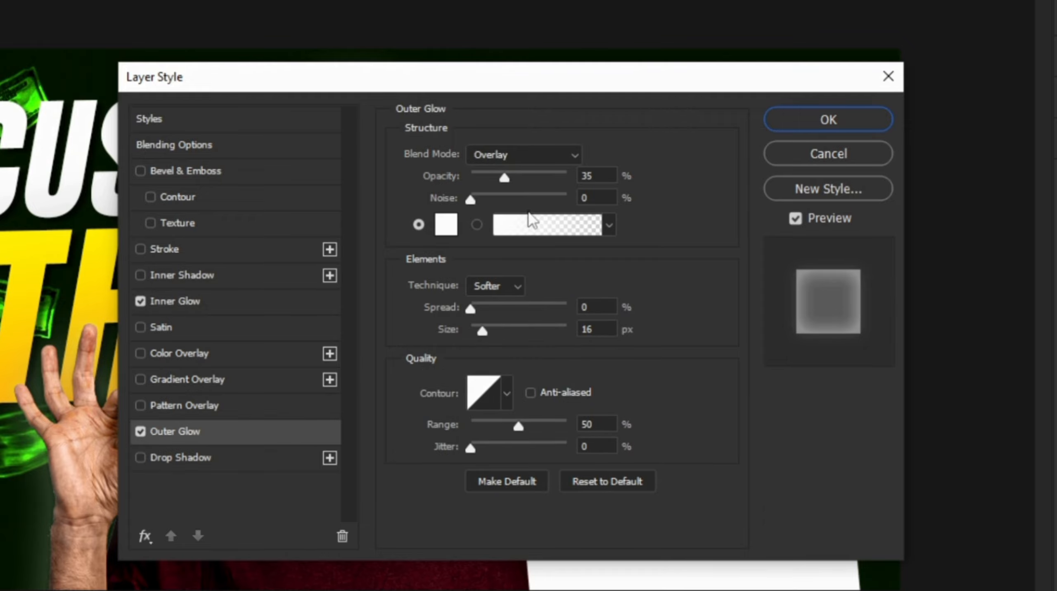
{"action": "left_click", "coordinate": [553, 153]}
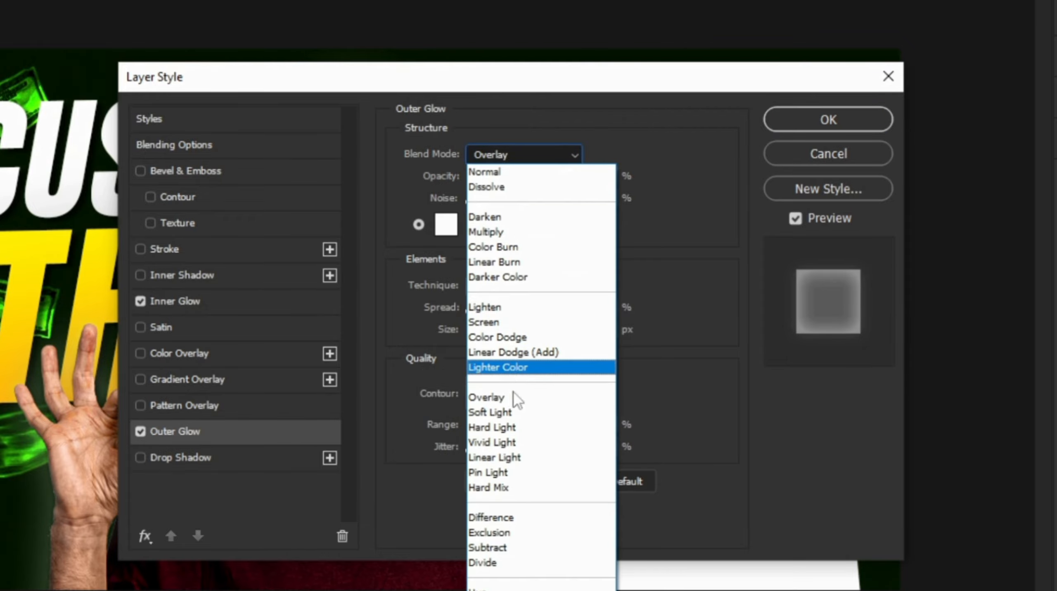
{"action": "left_click", "coordinate": [486, 397]}
{"action": "left_click_drag", "start_coordinate": [597, 178], "coordinate": [549, 181]}
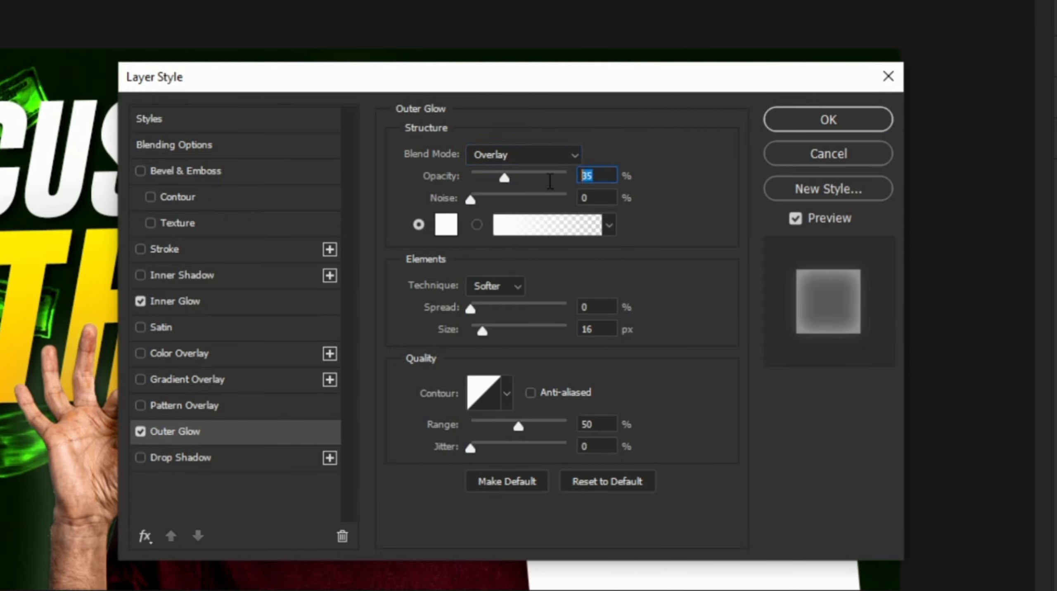
{"action": "left_click", "coordinate": [446, 231]}
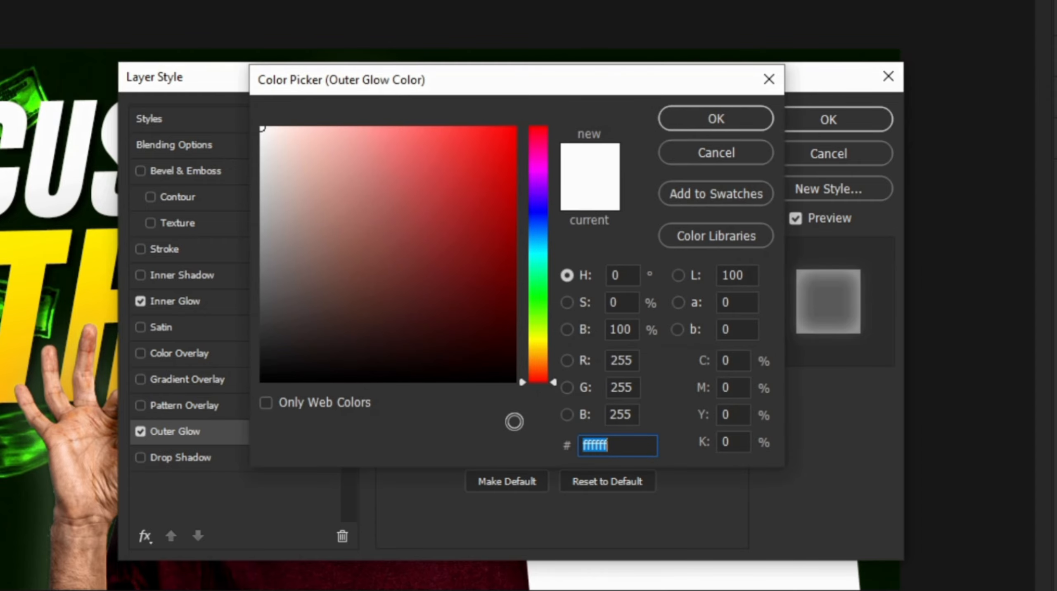
{"action": "left_click", "coordinate": [699, 133]}
{"action": "left_click", "coordinate": [600, 325]}
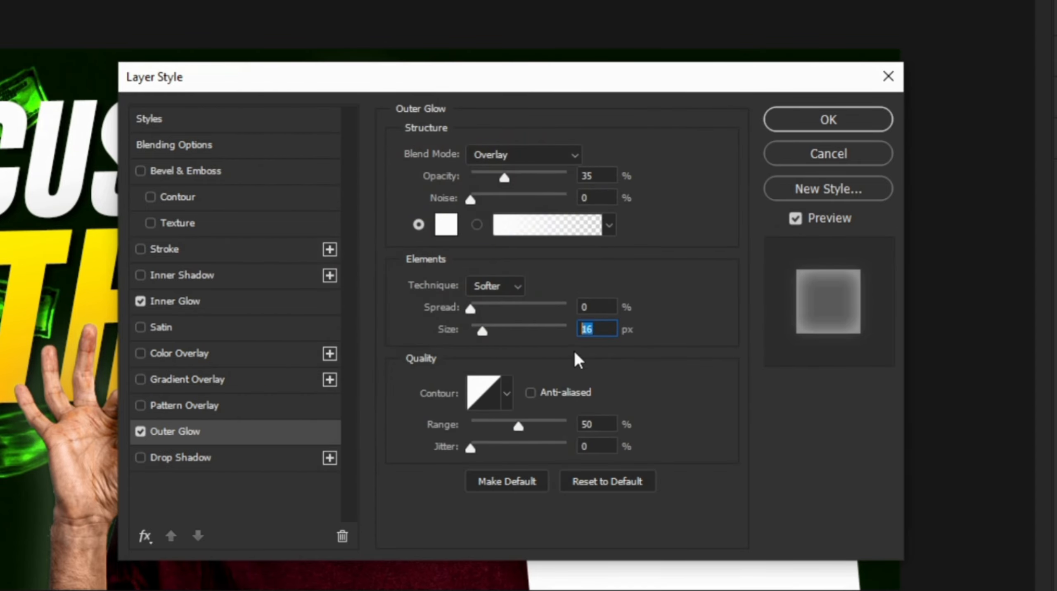
{"action": "type", "text": "65"}
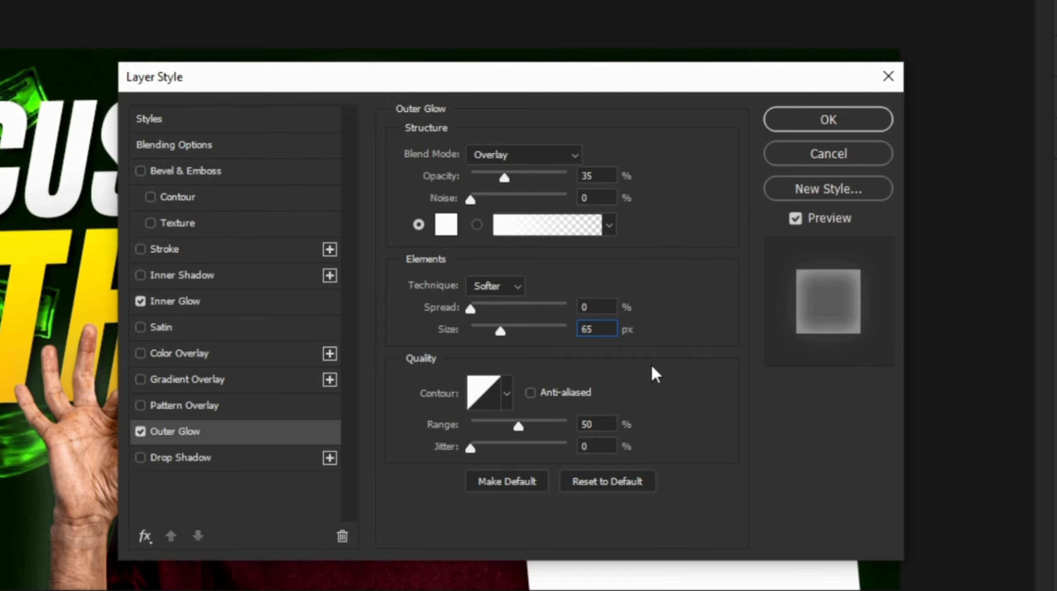
{"action": "left_click", "coordinate": [791, 130]}
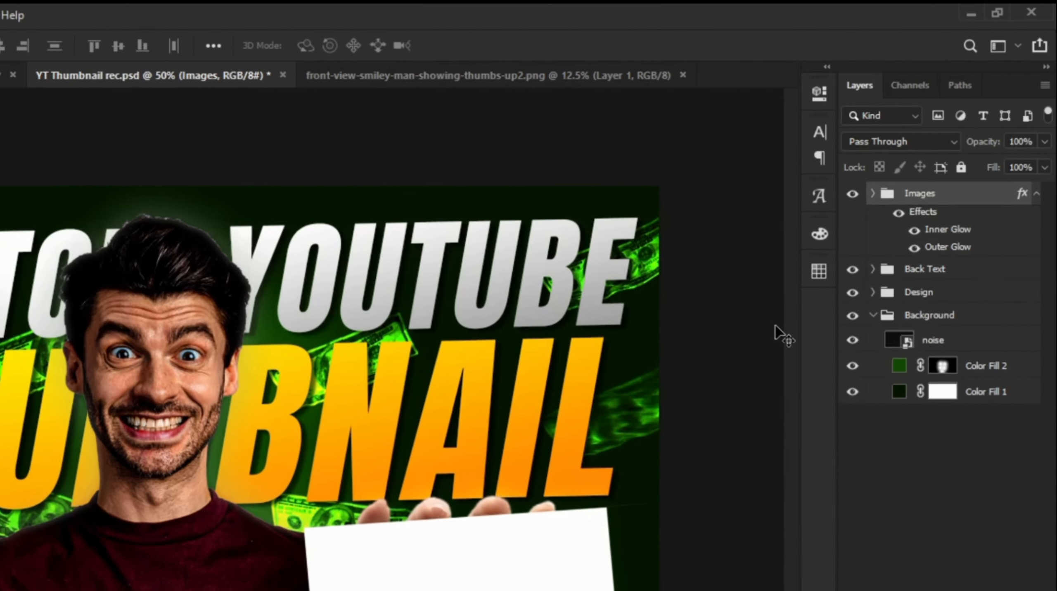
Create a new empty layer directly above the Back Text group and set the foreground colour to white (ffffff).
{"action": "left_click", "coordinate": [933, 270]}
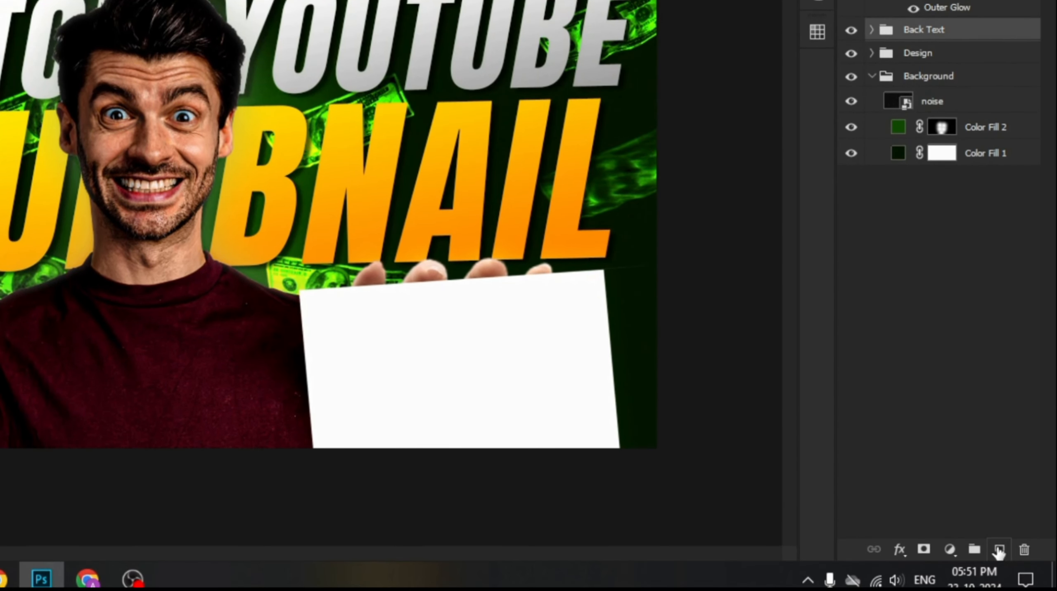
{"action": "left_click", "coordinate": [999, 578]}
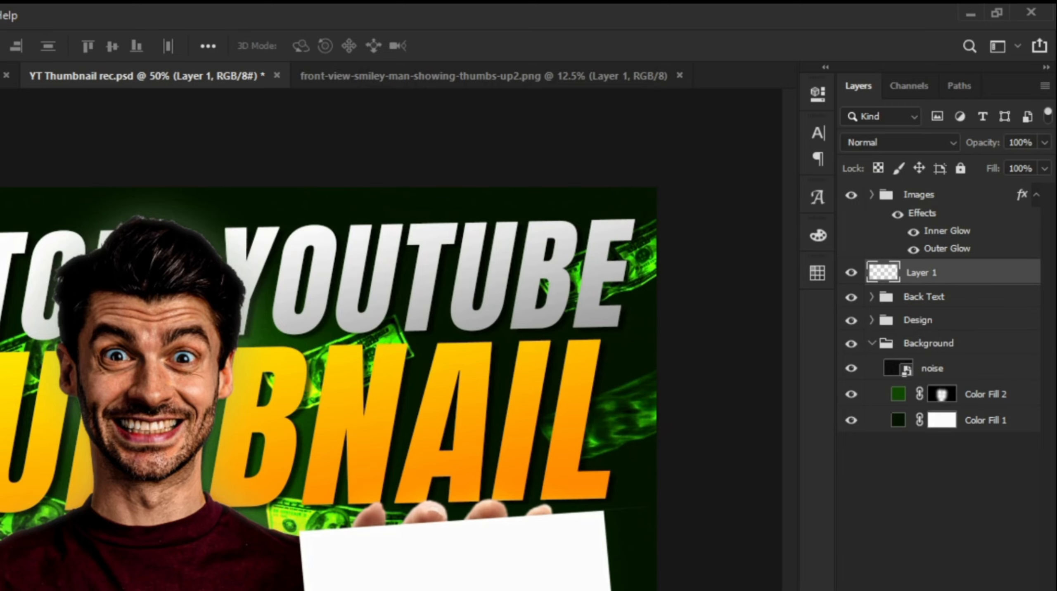
{"action": "left_click", "coordinate": [1, 559]}
{"action": "left_click_drag", "start_coordinate": [426, 331], "coordinate": [253, 176]}
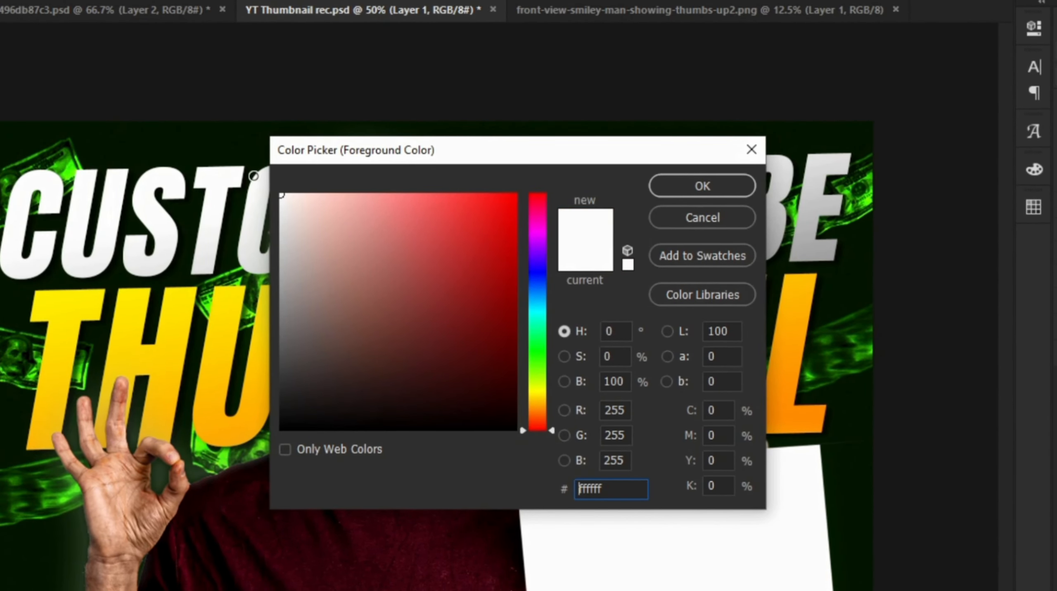
{"action": "left_click", "coordinate": [703, 190]}
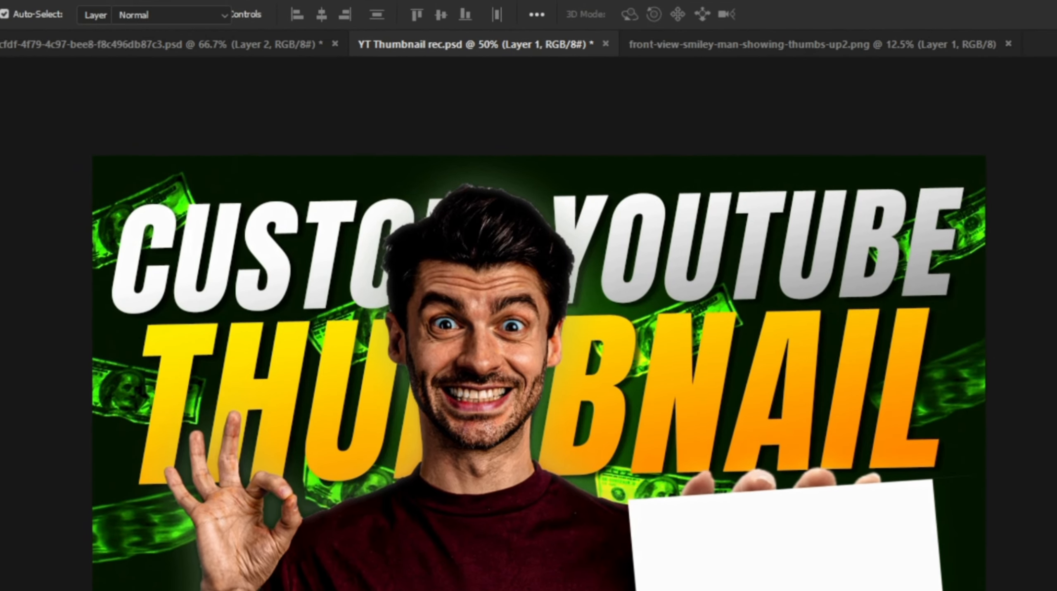
Paint soft white Brush strokes on the new layer around the man's head, shoulders, raised hand and the card's edges.
{"action": "left_click", "coordinate": [16, 177]}
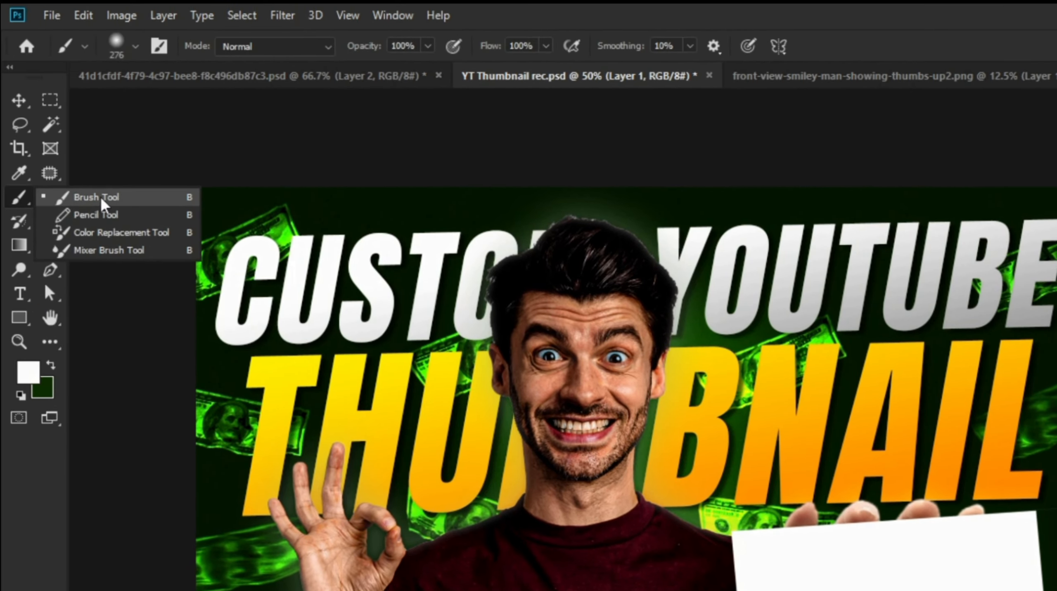
{"action": "left_click", "coordinate": [95, 196]}
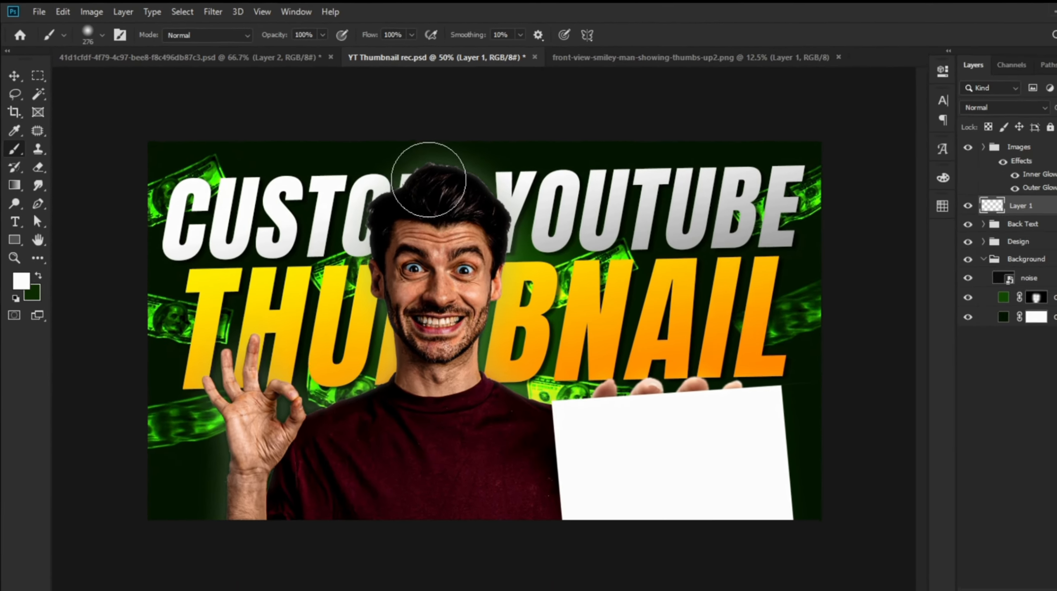
{"action": "mouse_move", "coordinate": [532, 209]}
{"action": "left_mouse_down"}
{"action": "mouse_move", "coordinate": [486, 216]}
{"action": "mouse_move", "coordinate": [468, 264]}
{"action": "mouse_move", "coordinate": [465, 340]}
{"action": "left_mouse_up"}
{"action": "mouse_move", "coordinate": [367, 268]}
{"action": "left_mouse_down"}
{"action": "mouse_move", "coordinate": [362, 331]}
{"action": "mouse_move", "coordinate": [331, 360]}
{"action": "mouse_move", "coordinate": [273, 360]}
{"action": "mouse_move", "coordinate": [216, 342]}
{"action": "mouse_move", "coordinate": [202, 430]}
{"action": "mouse_move", "coordinate": [208, 507]}
{"action": "left_mouse_up"}
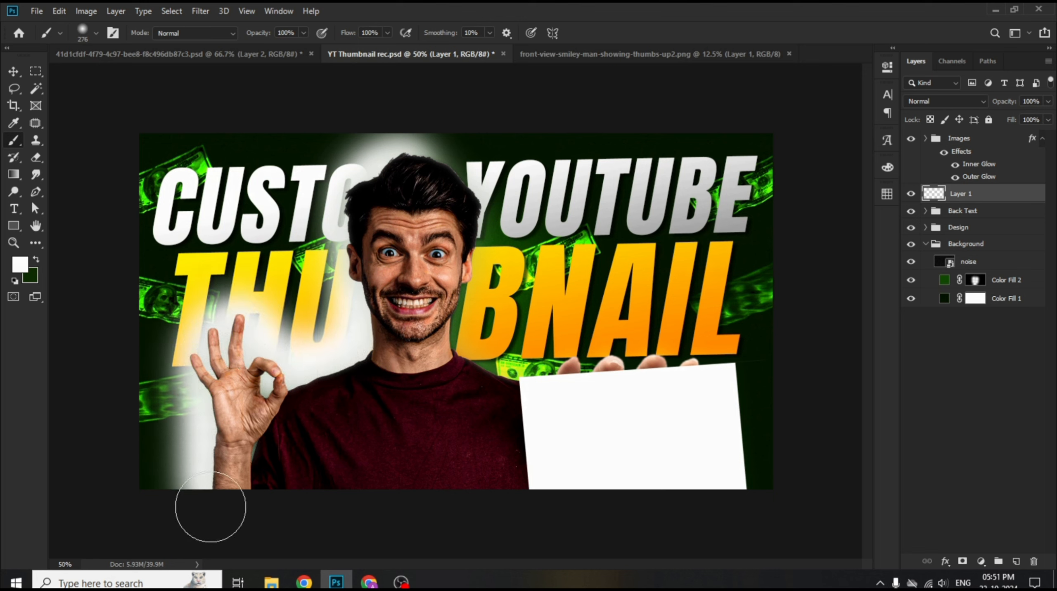
{"action": "mouse_move", "coordinate": [404, 147]}
{"action": "left_mouse_down"}
{"action": "mouse_move", "coordinate": [426, 147]}
{"action": "mouse_move", "coordinate": [457, 179]}
{"action": "mouse_move", "coordinate": [471, 234]}
{"action": "mouse_move", "coordinate": [458, 337]}
{"action": "mouse_move", "coordinate": [521, 370]}
{"action": "mouse_move", "coordinate": [647, 377]}
{"action": "mouse_move", "coordinate": [727, 439]}
{"action": "mouse_move", "coordinate": [752, 493]}
{"action": "left_mouse_up"}
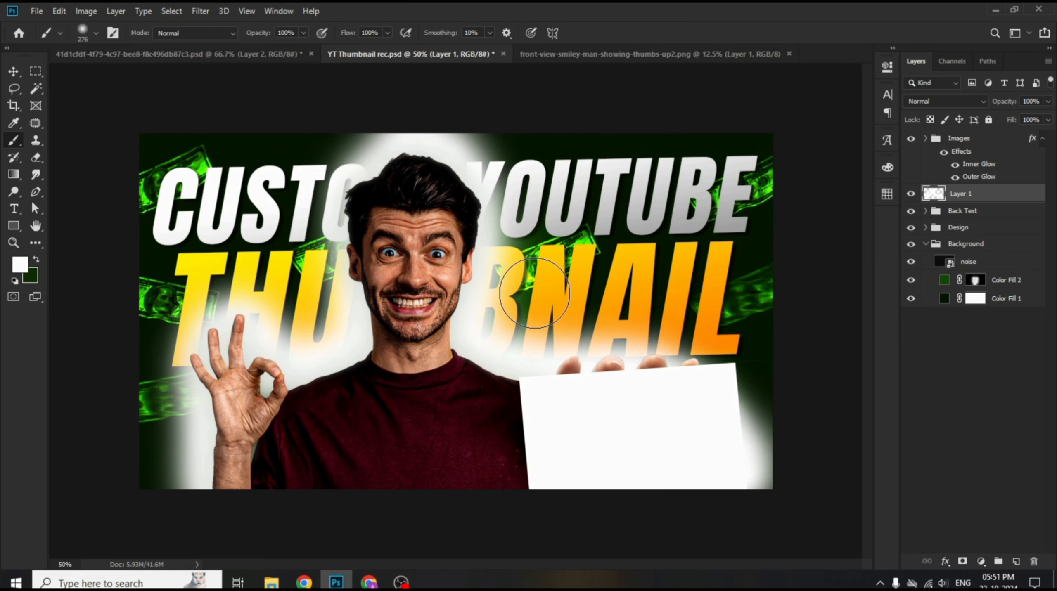
Set the painted white glow layer's blend mode to Overlay and deselect the layer.
{"action": "left_click", "coordinate": [12, 71]}
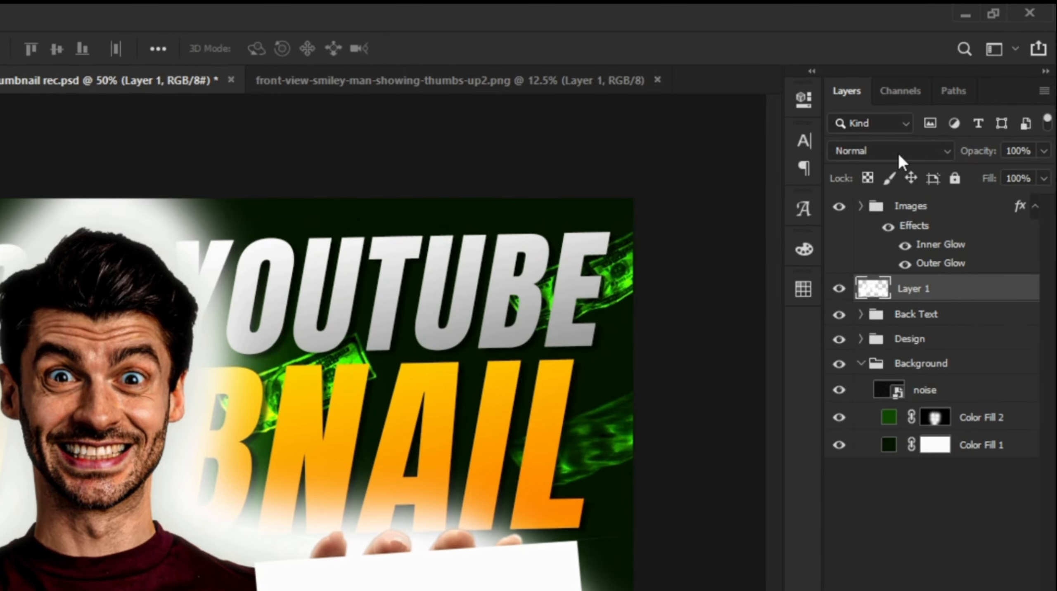
{"action": "left_click", "coordinate": [951, 102]}
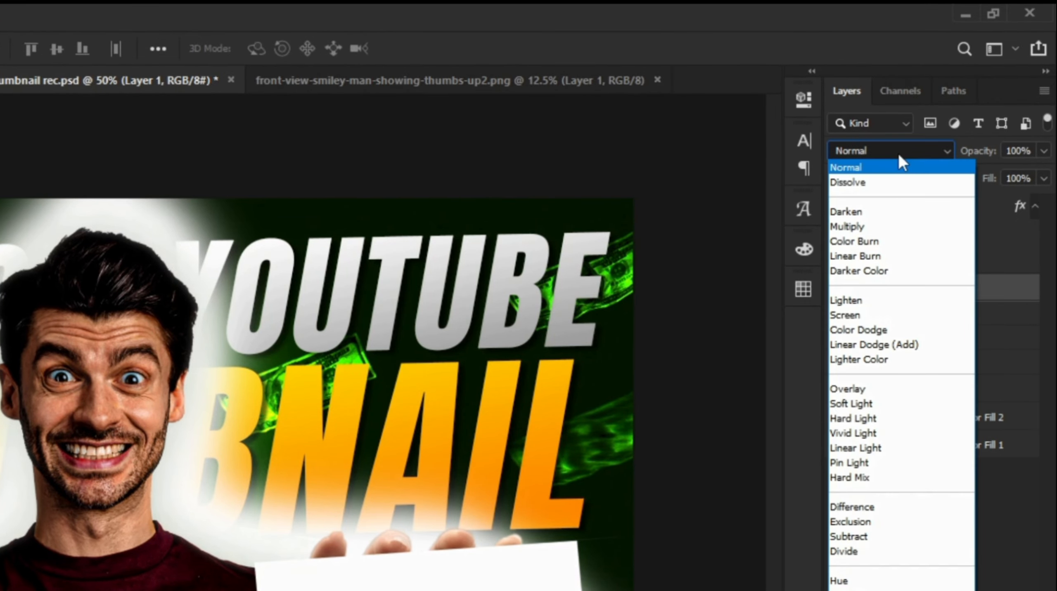
{"action": "left_click", "coordinate": [869, 390]}
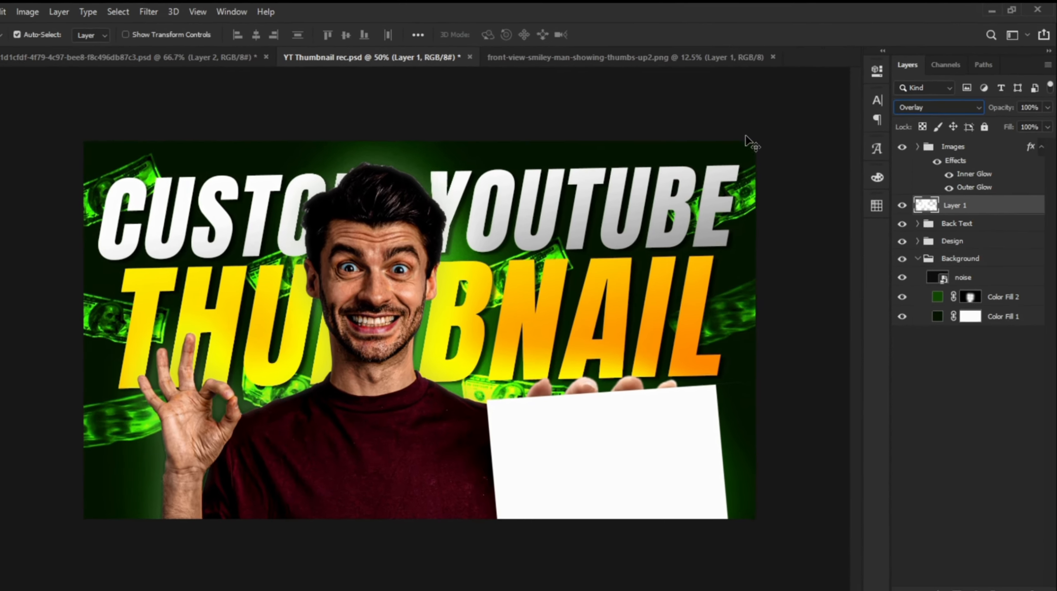
{"action": "left_click", "coordinate": [625, 187]}
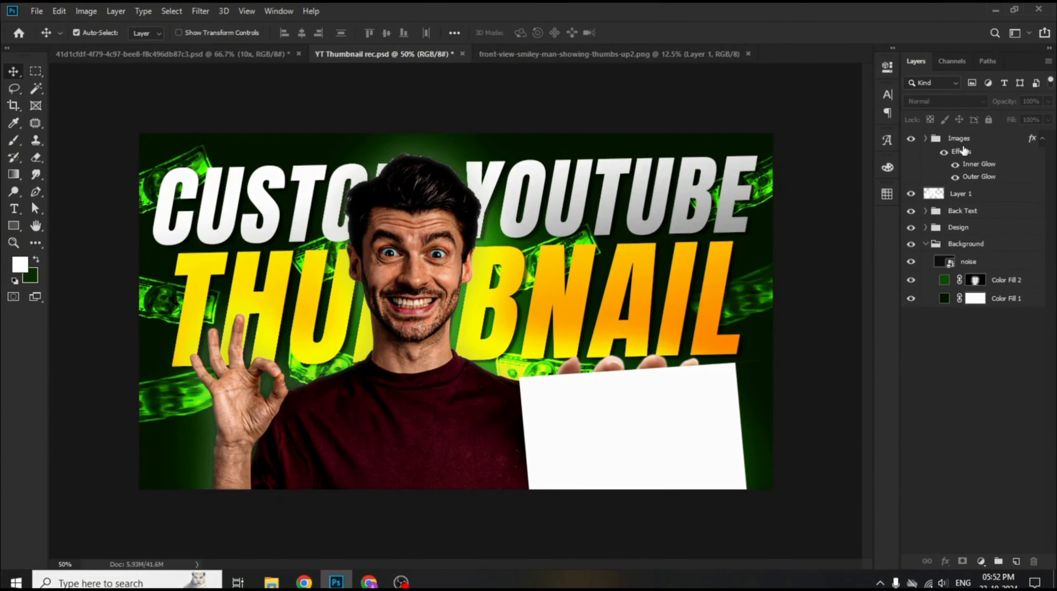
Select the Images group as the insertion point for new text and set the Type tool's font to Anton Regular.
{"action": "left_click", "coordinate": [963, 143]}
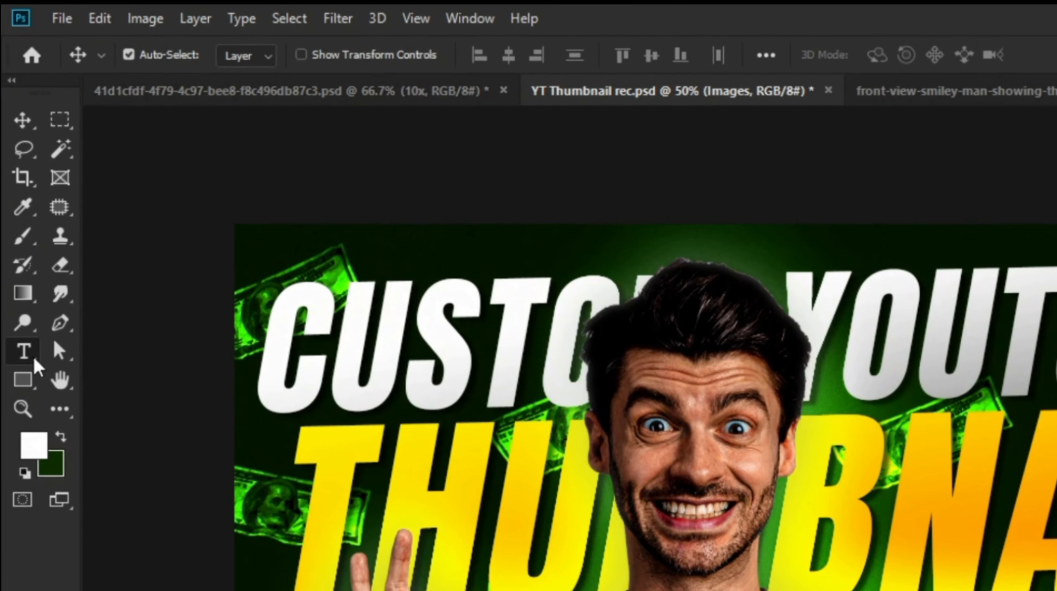
{"action": "left_click", "coordinate": [33, 355]}
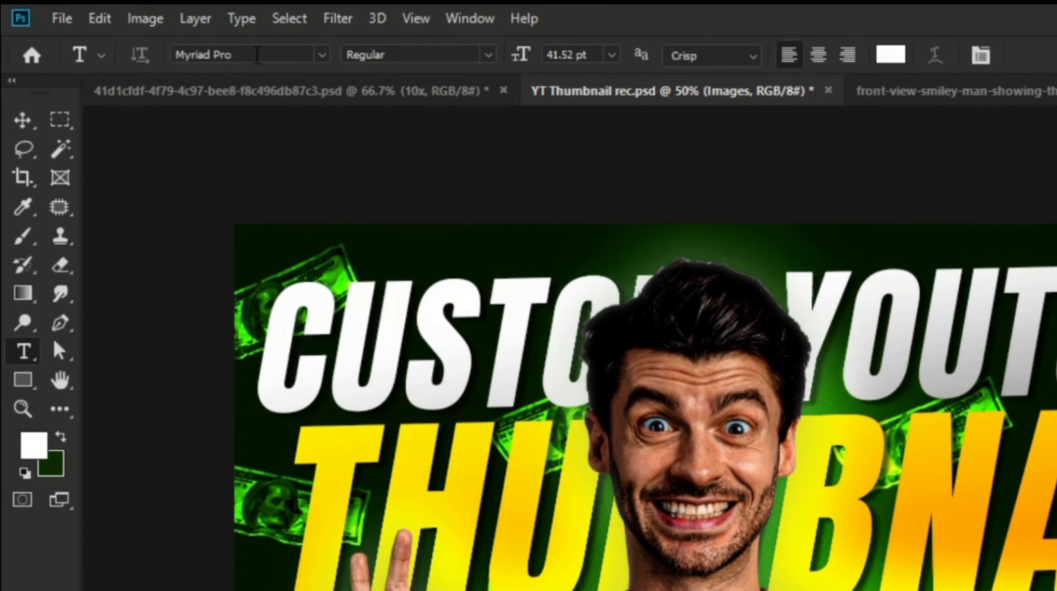
{"action": "left_click", "coordinate": [257, 53]}
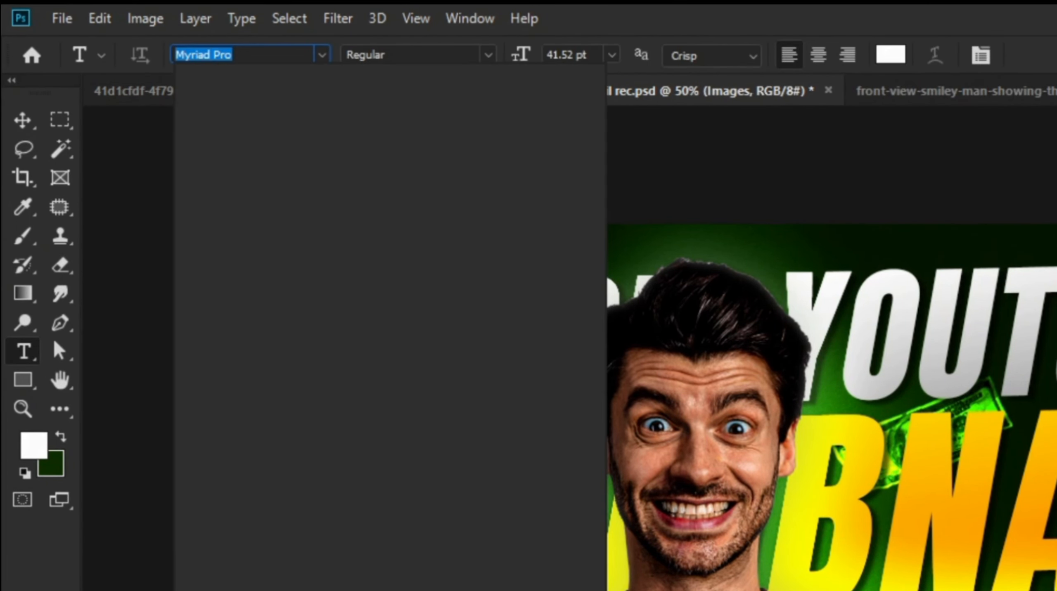
{"action": "type", "text": "anton"}
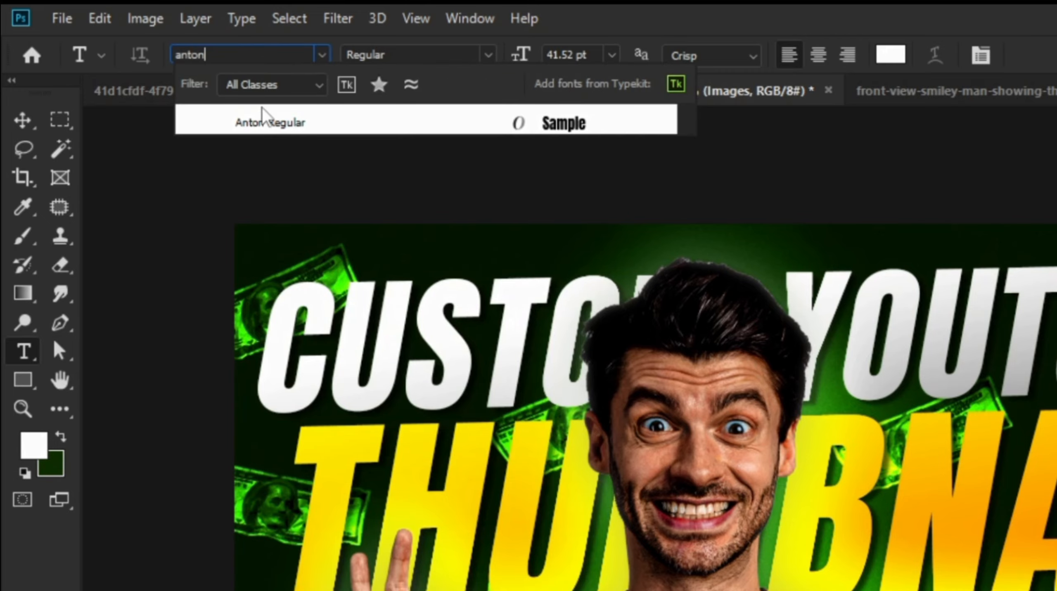
{"action": "left_click", "coordinate": [255, 124]}
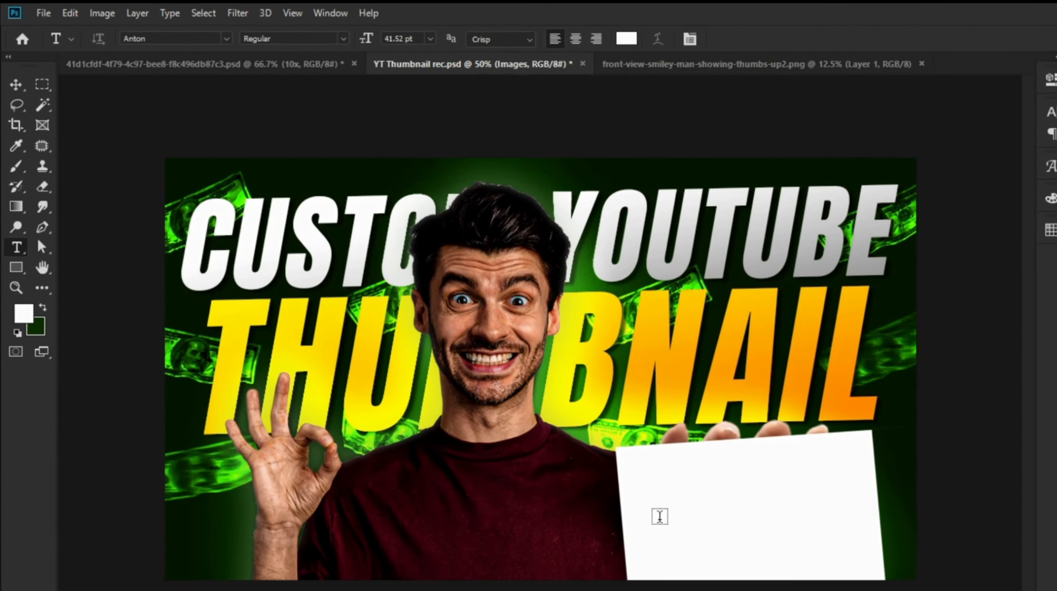
Add the text 10x on the white card and set its colour to red (ff0101).
{"action": "left_click", "coordinate": [556, 437]}
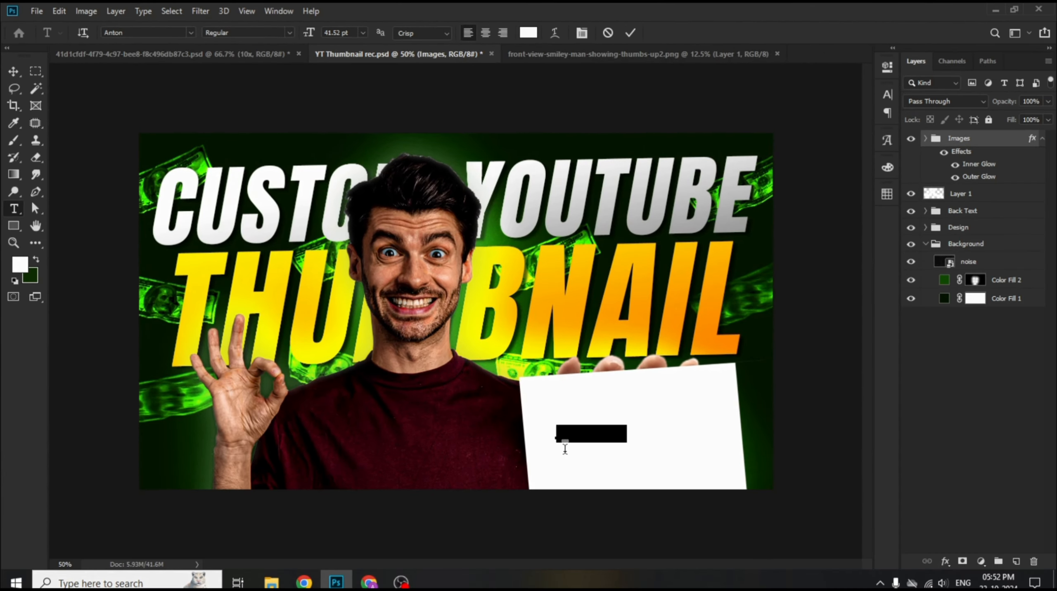
{"action": "key", "text": "BackSpace"}
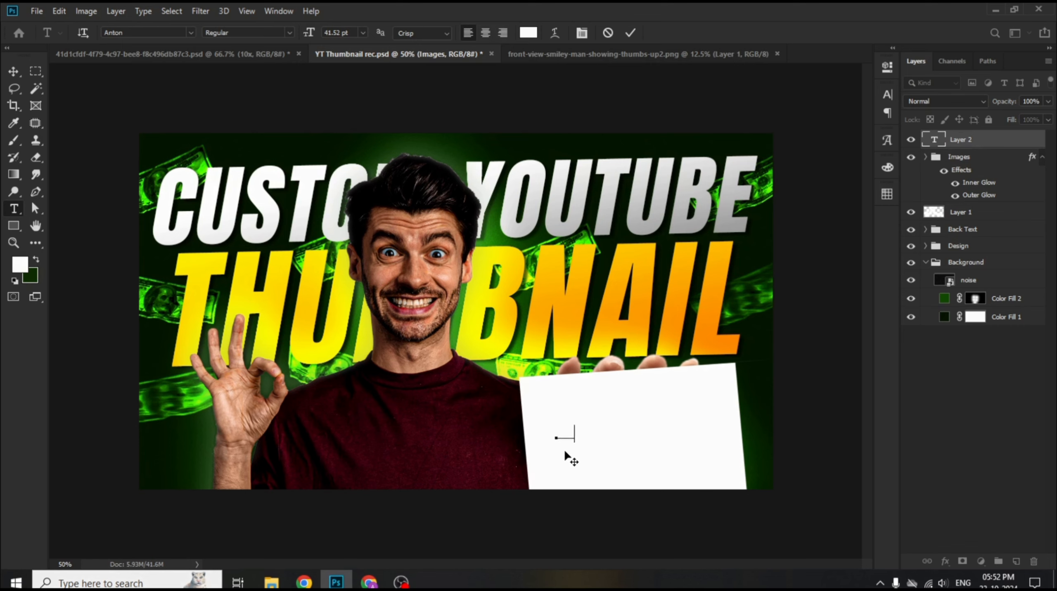
{"action": "key", "text": "ctrl+z"}
{"action": "left_click", "coordinate": [529, 33]}
{"action": "type", "text": "ff0000"}
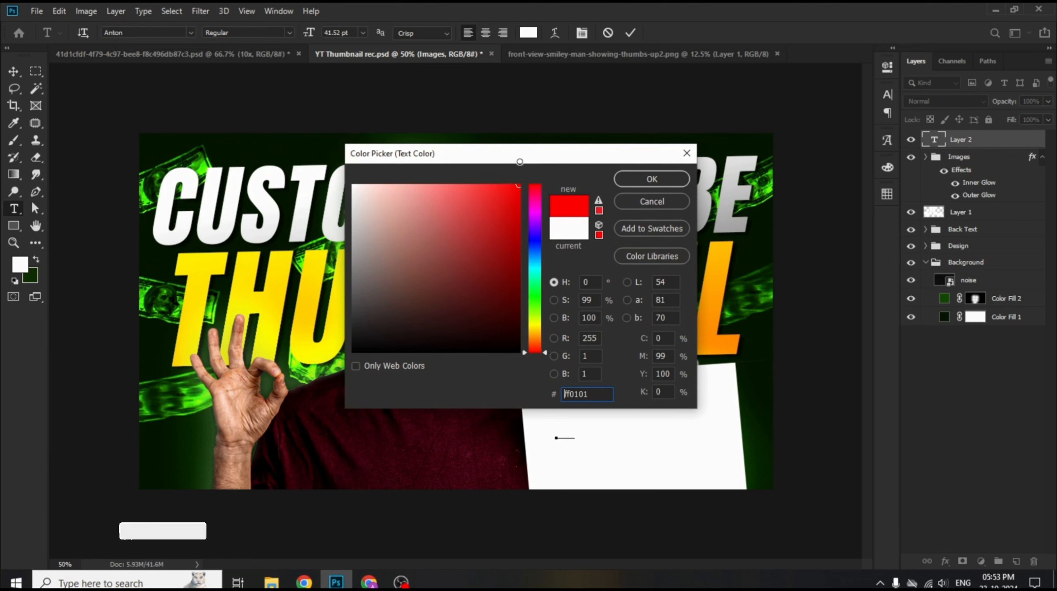
{"action": "left_click", "coordinate": [636, 183]}
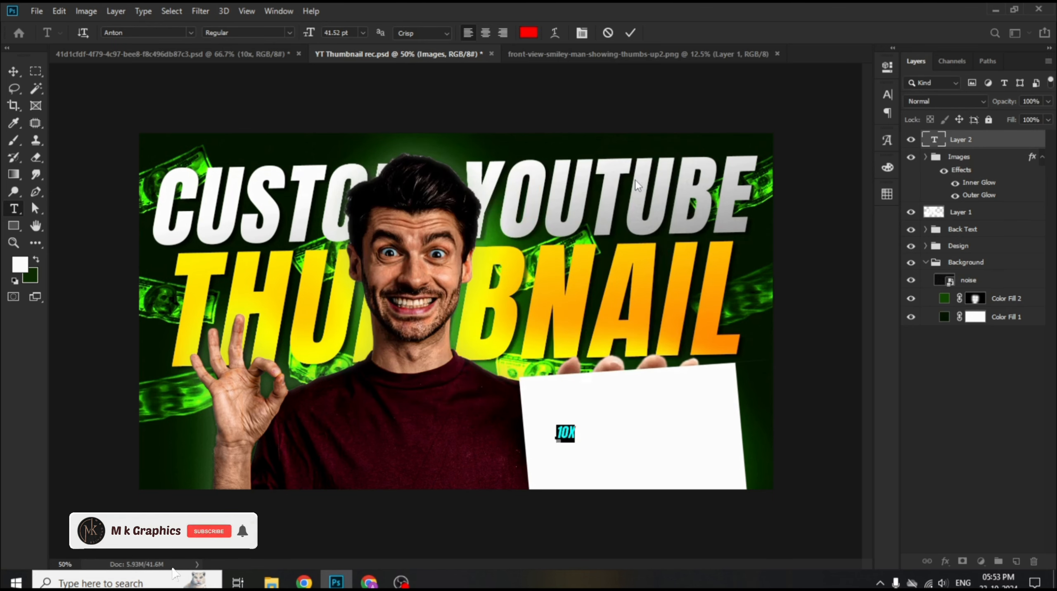
{"action": "left_click", "coordinate": [632, 33]}
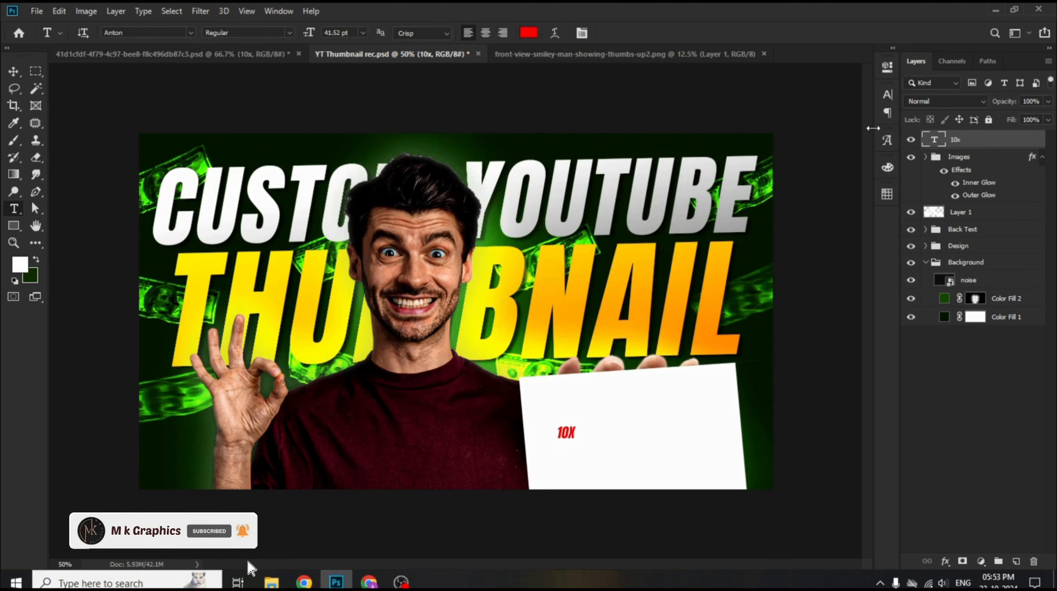
Scale the 10x text up to about 507% and position it on the left half of the card.
{"action": "left_click", "coordinate": [888, 95]}
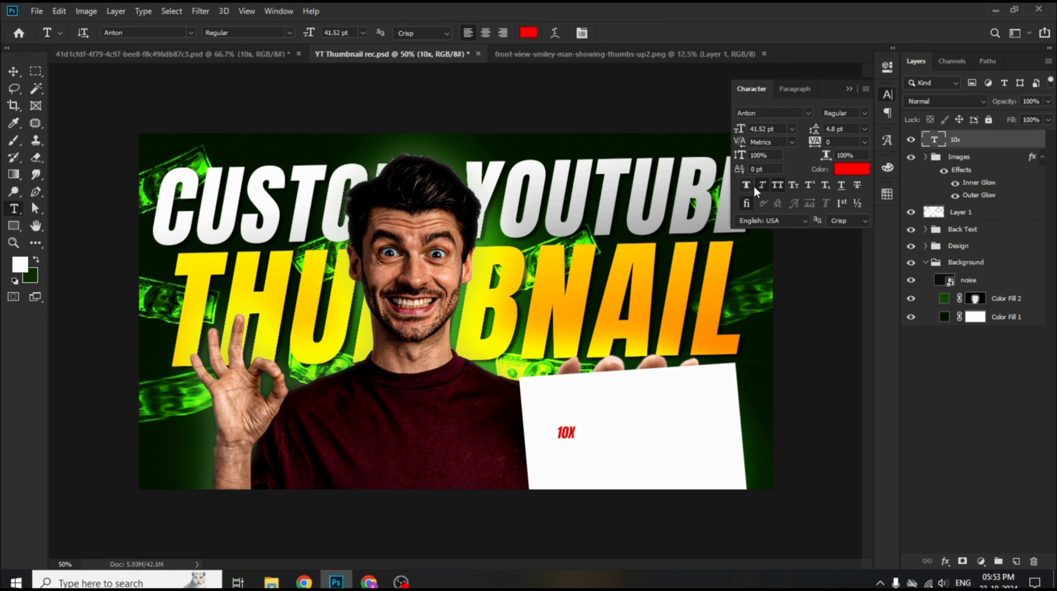
{"action": "left_click", "coordinate": [852, 88]}
{"action": "key", "text": "v"}
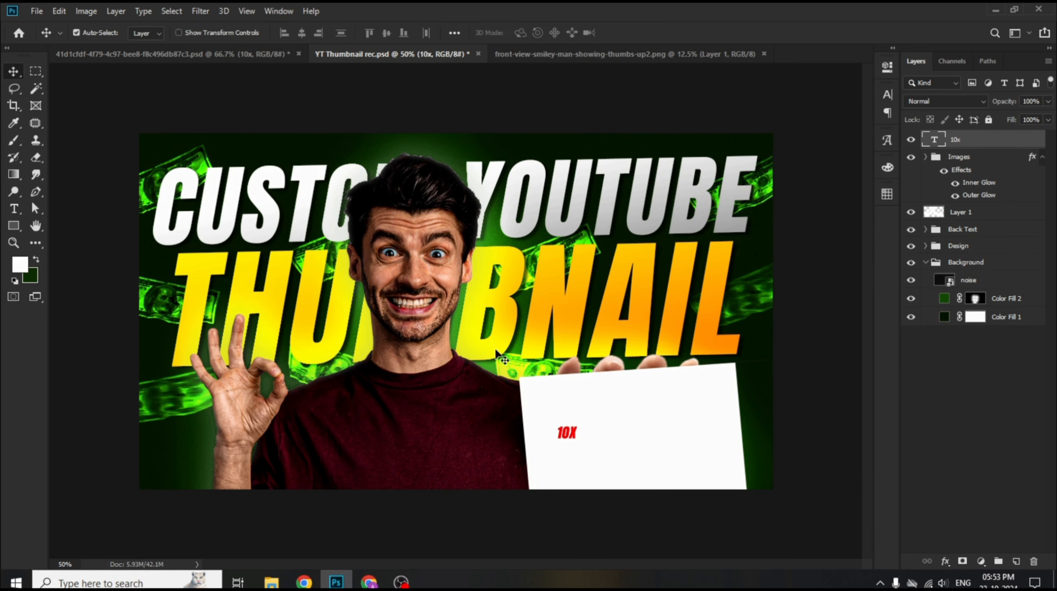
{"action": "key", "text": "ctrl+t"}
{"action": "left_click_drag", "start_coordinate": [580, 433], "coordinate": [618, 445]}
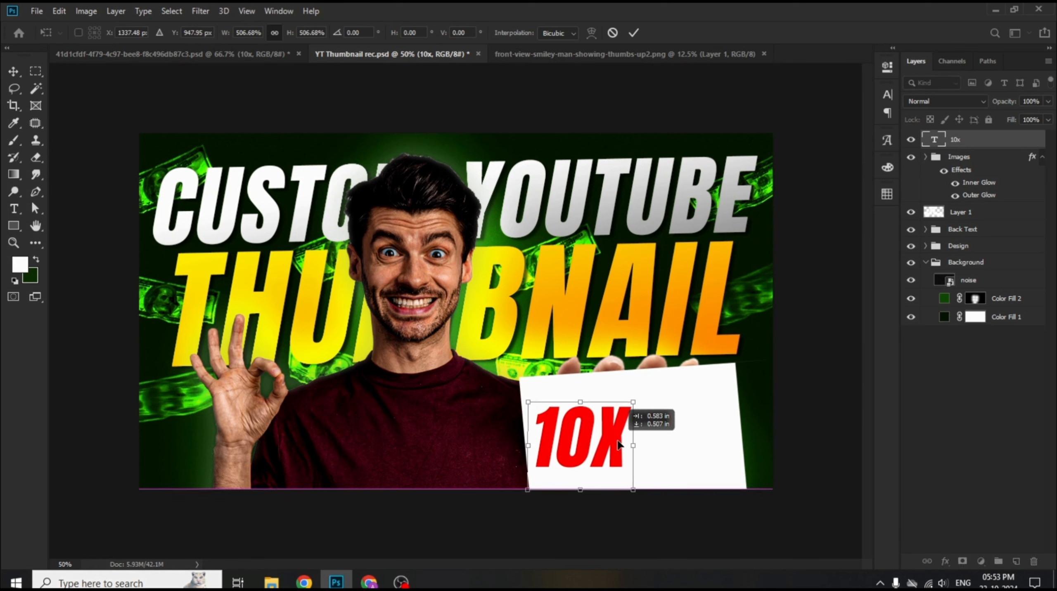
{"action": "left_click_drag", "start_coordinate": [619, 445], "coordinate": [618, 444]}
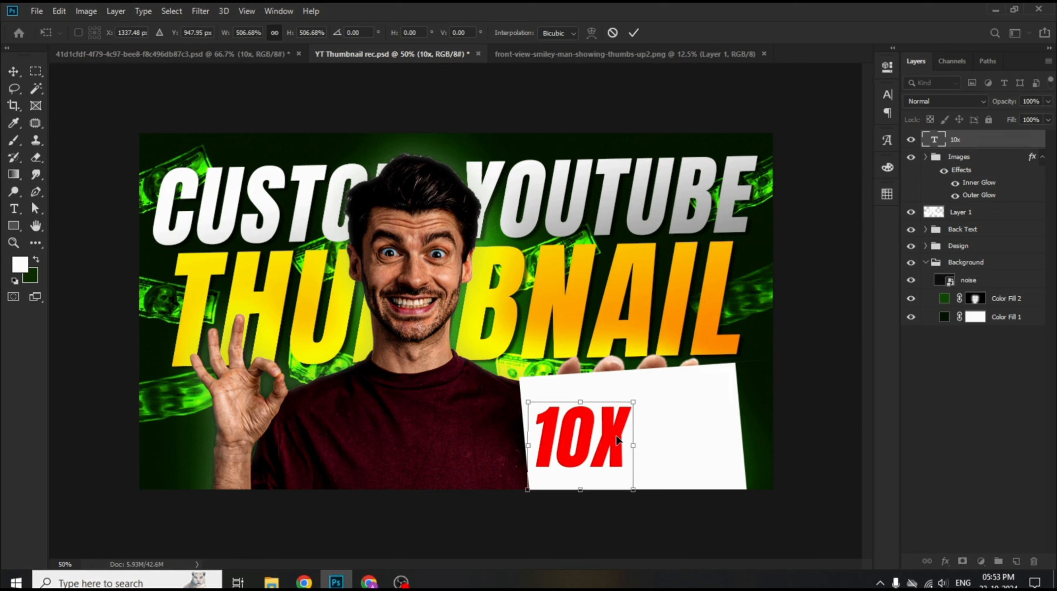
{"action": "left_click", "coordinate": [636, 33]}
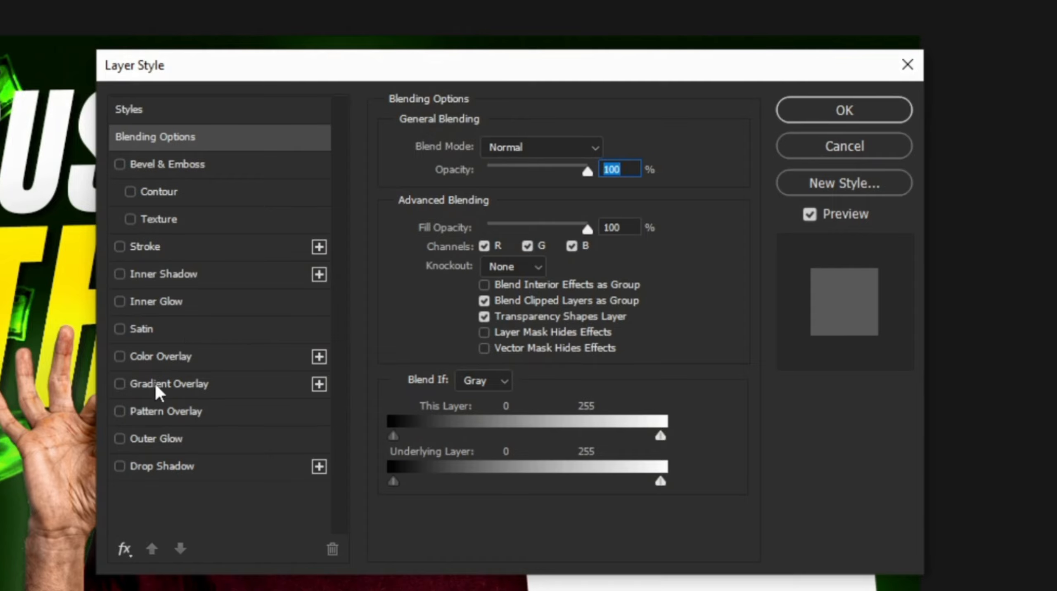
Add a Gradient Overlay to the 10x text with Normal blend mode and 100% opacity.
{"action": "left_click", "coordinate": [175, 385]}
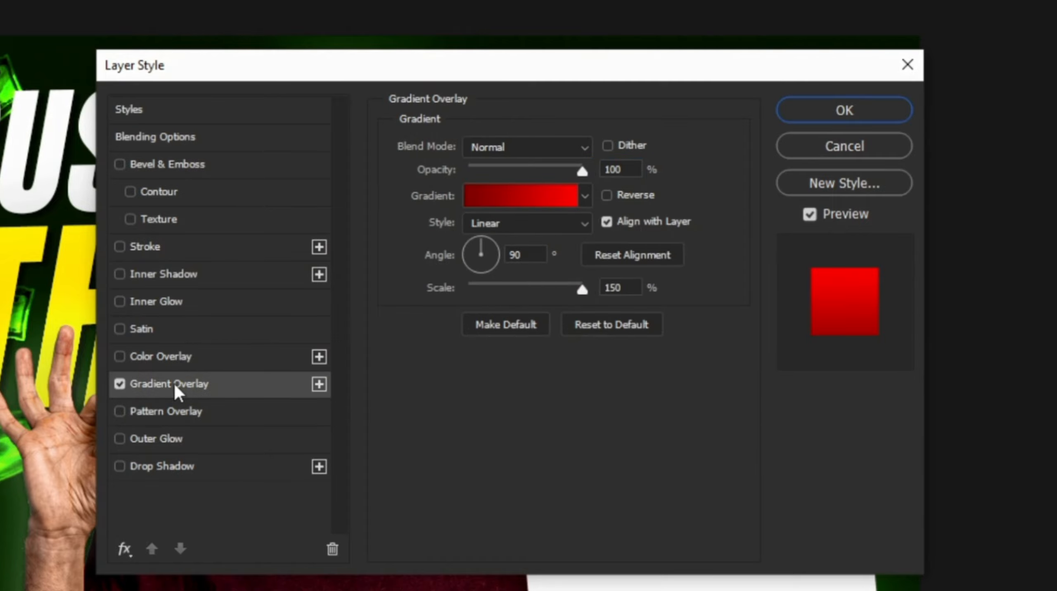
{"action": "left_click", "coordinate": [533, 153]}
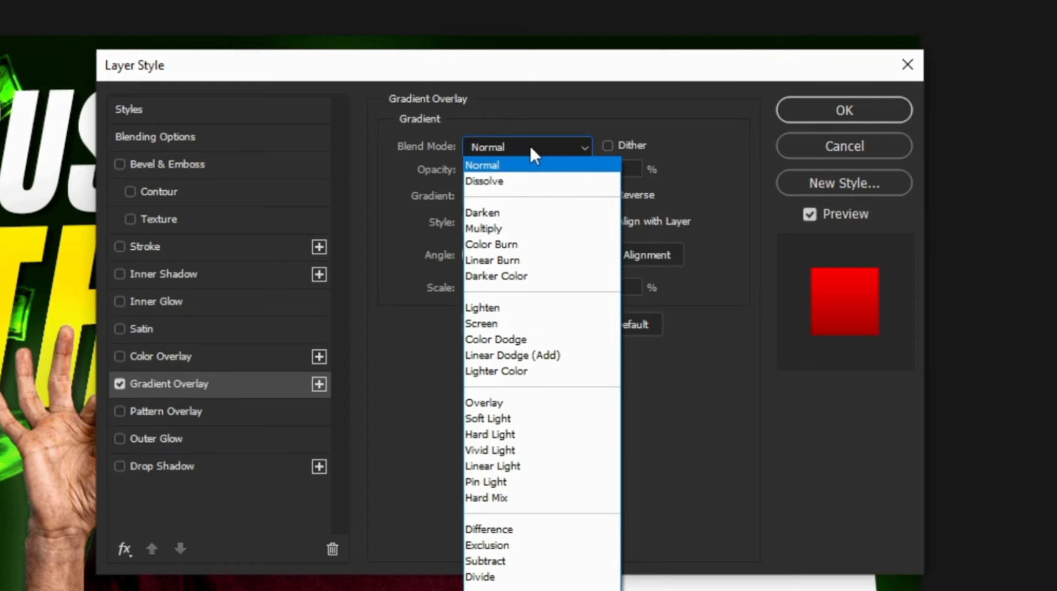
{"action": "left_click", "coordinate": [506, 165]}
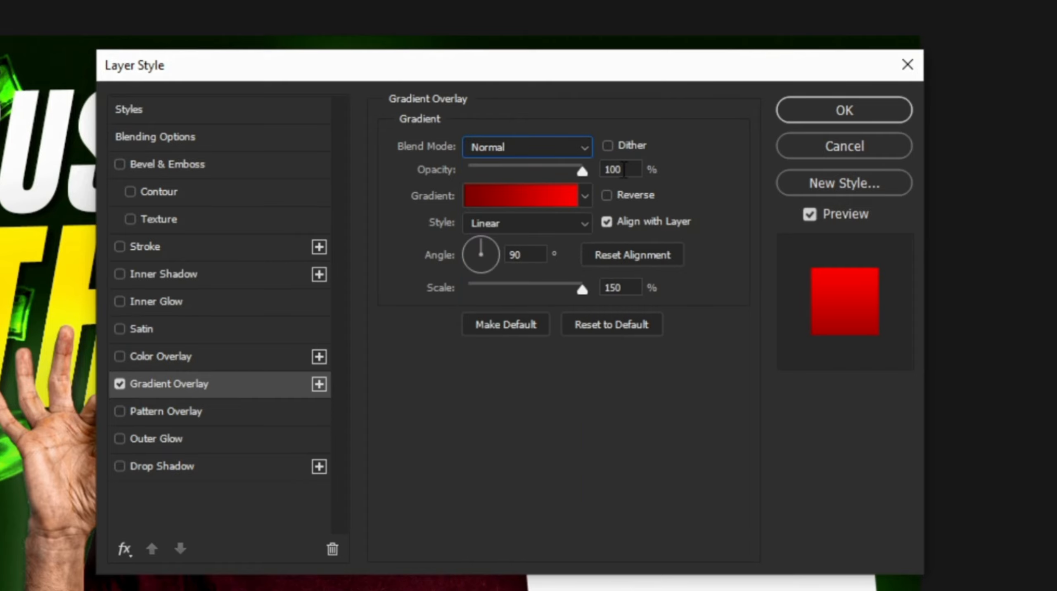
{"action": "left_click", "coordinate": [621, 170]}
Define the overlay gradient from dark red 7f0000 at 0% to bright red fe0000 at 100%, with the scale at 150%.
{"action": "left_click", "coordinate": [515, 200]}
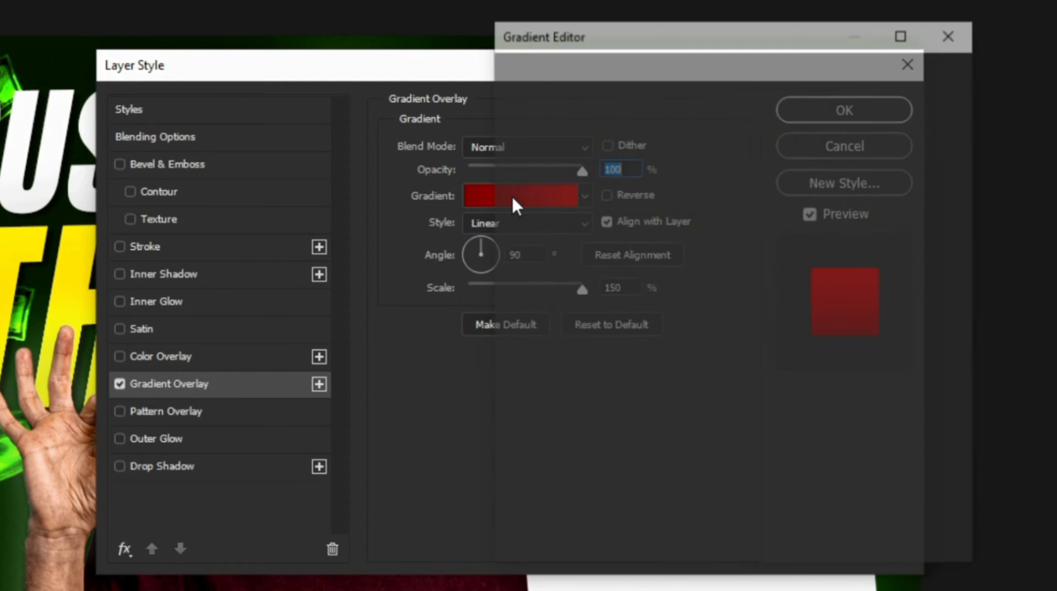
{"action": "left_click", "coordinate": [519, 423]}
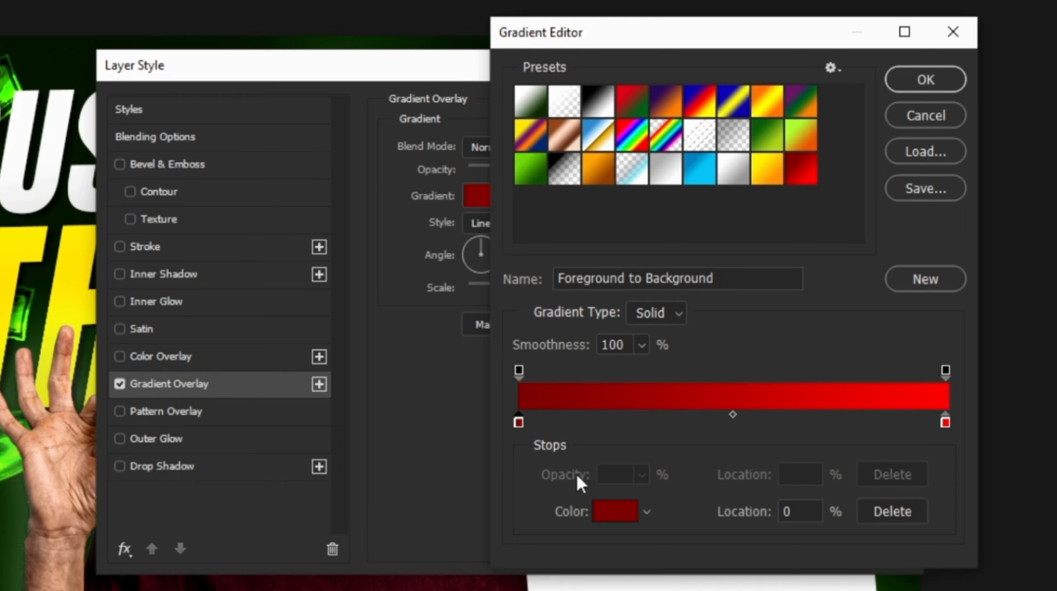
{"action": "left_click", "coordinate": [612, 512]}
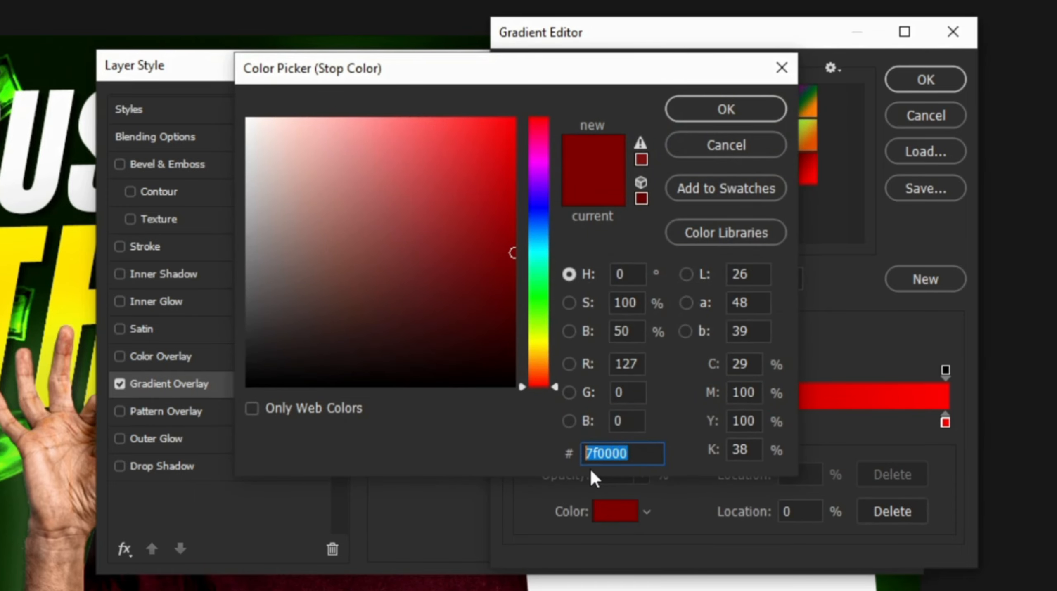
{"action": "left_click", "coordinate": [709, 109]}
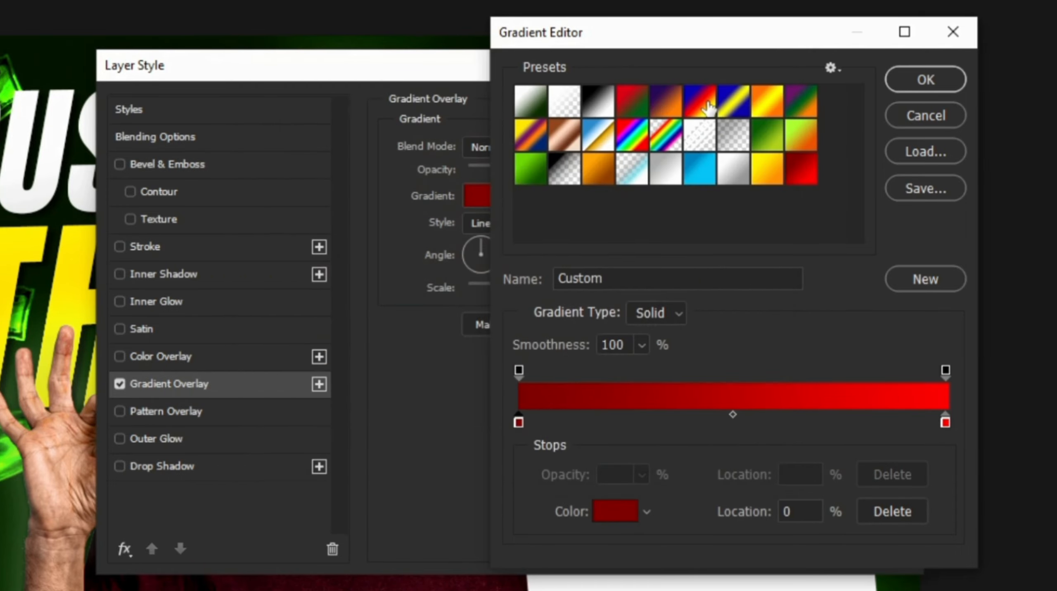
{"action": "left_click", "coordinate": [945, 423]}
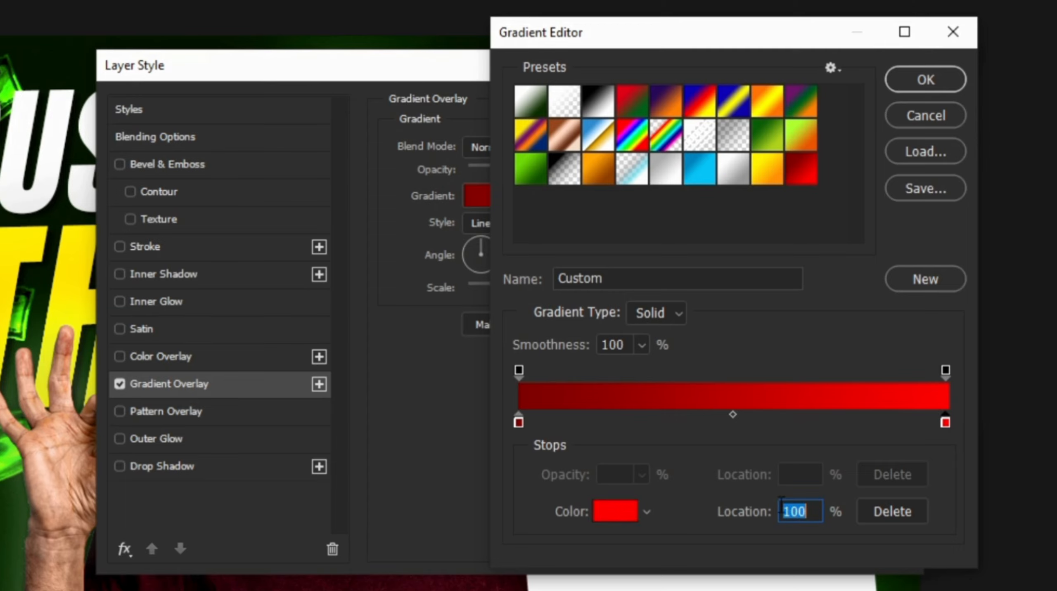
{"action": "left_click", "coordinate": [623, 516]}
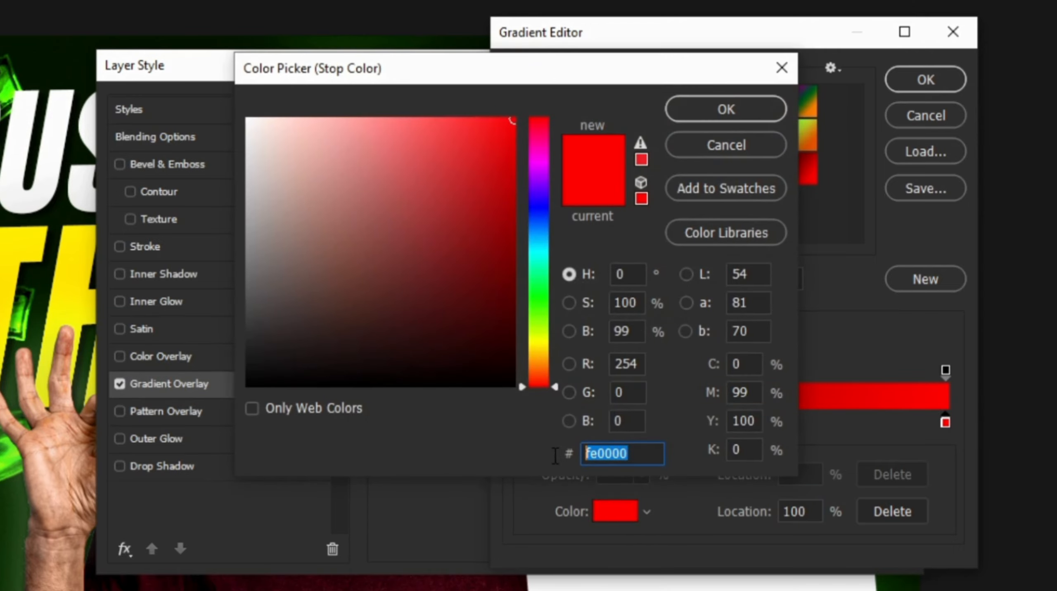
{"action": "left_click", "coordinate": [706, 108]}
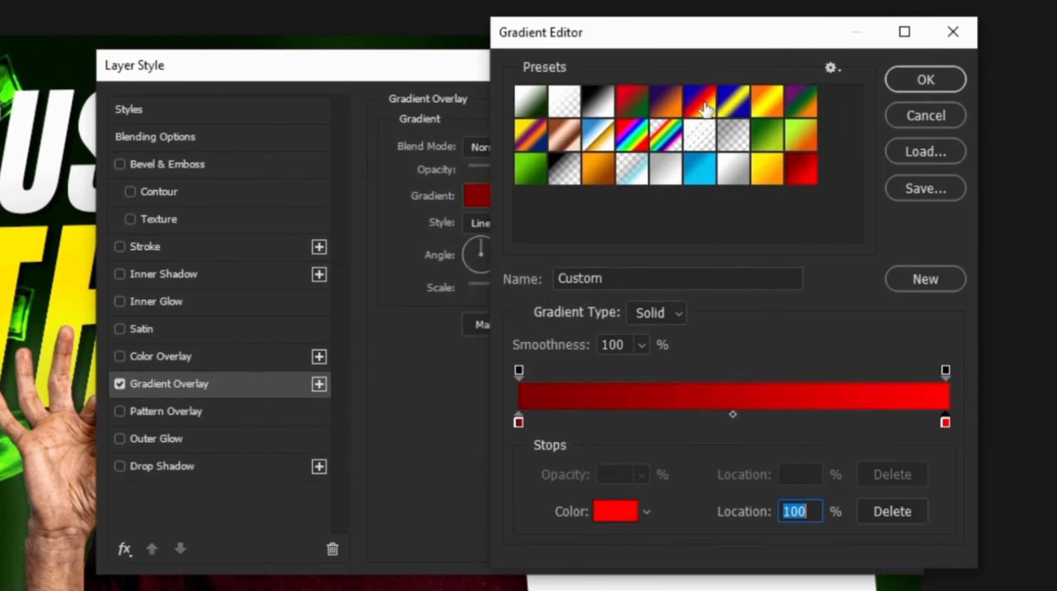
{"action": "left_click", "coordinate": [915, 80]}
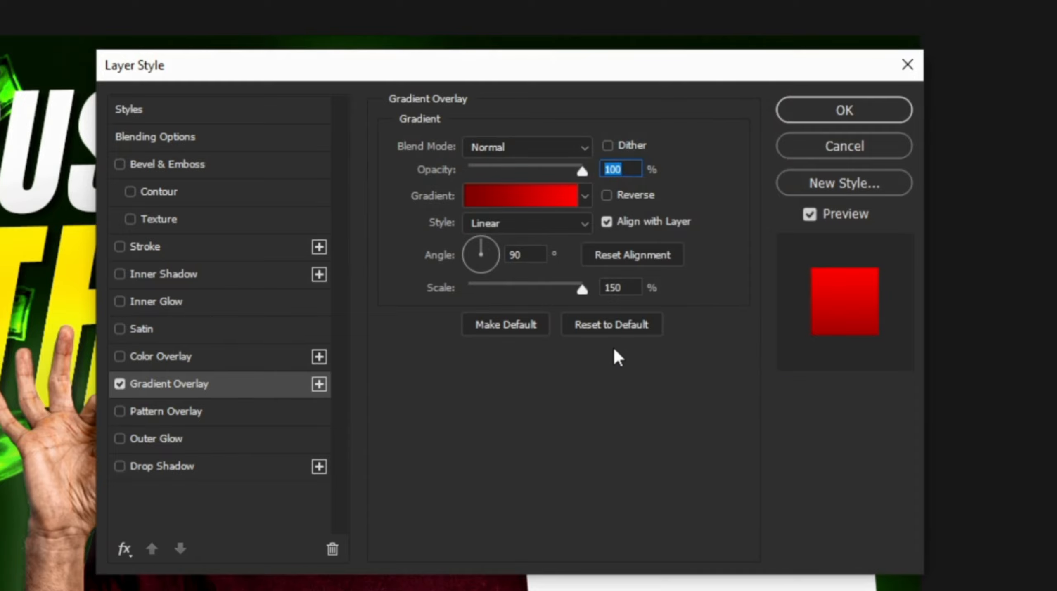
{"action": "key", "text": "Tab"}
{"action": "left_click_drag", "start_coordinate": [624, 291], "coordinate": [616, 290]}
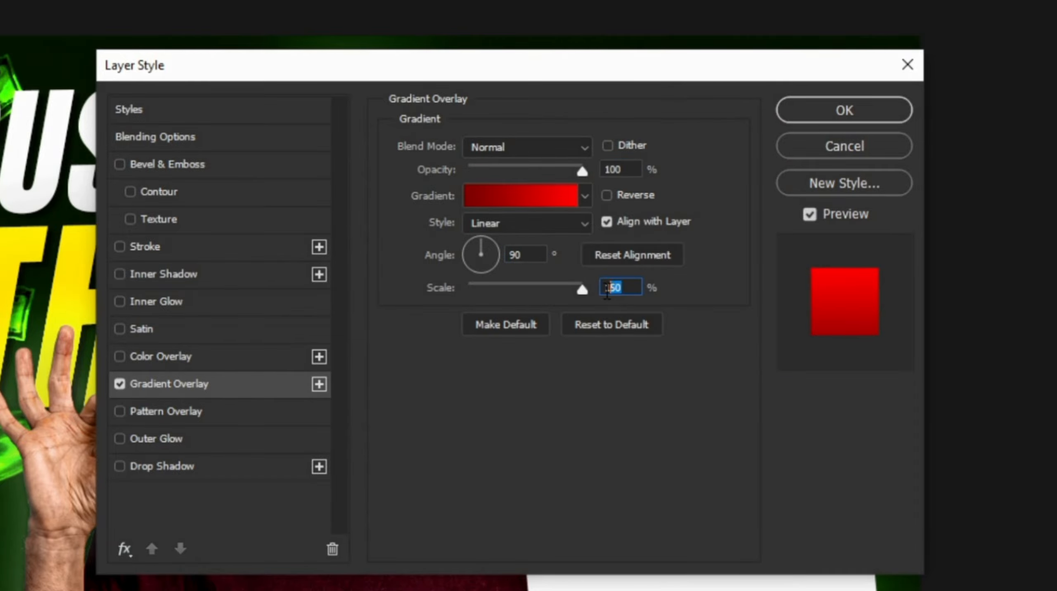